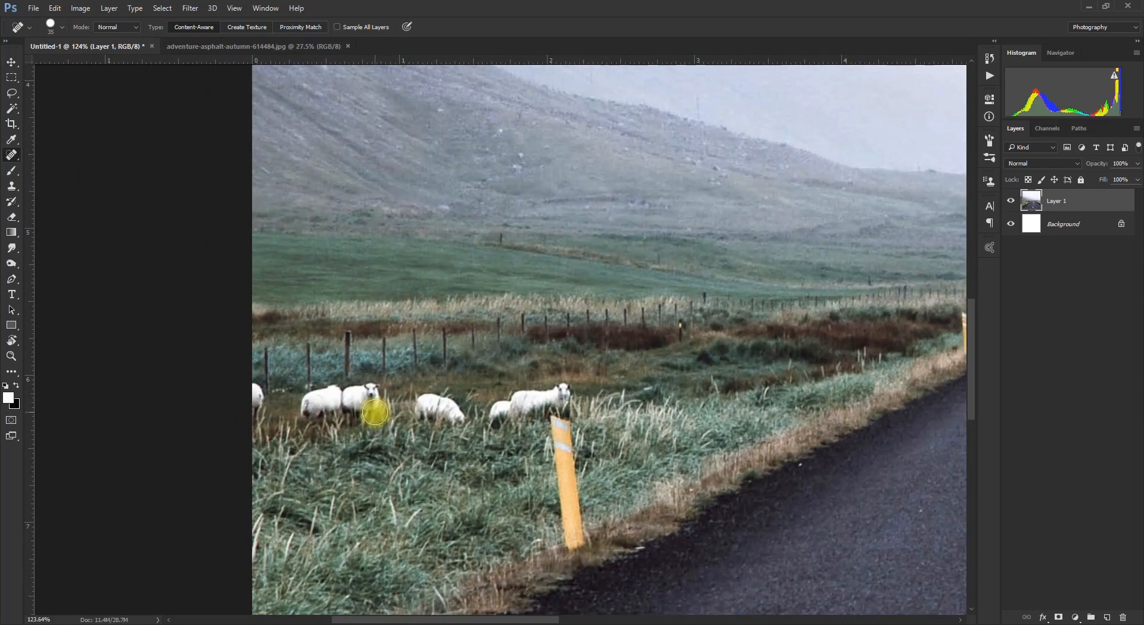
Remove the sheep in the field and the nearest yellow roadside post with the Spot Healing Brush at size 25.
scroll(375, 412, "up", 2)
key("bracketleft")
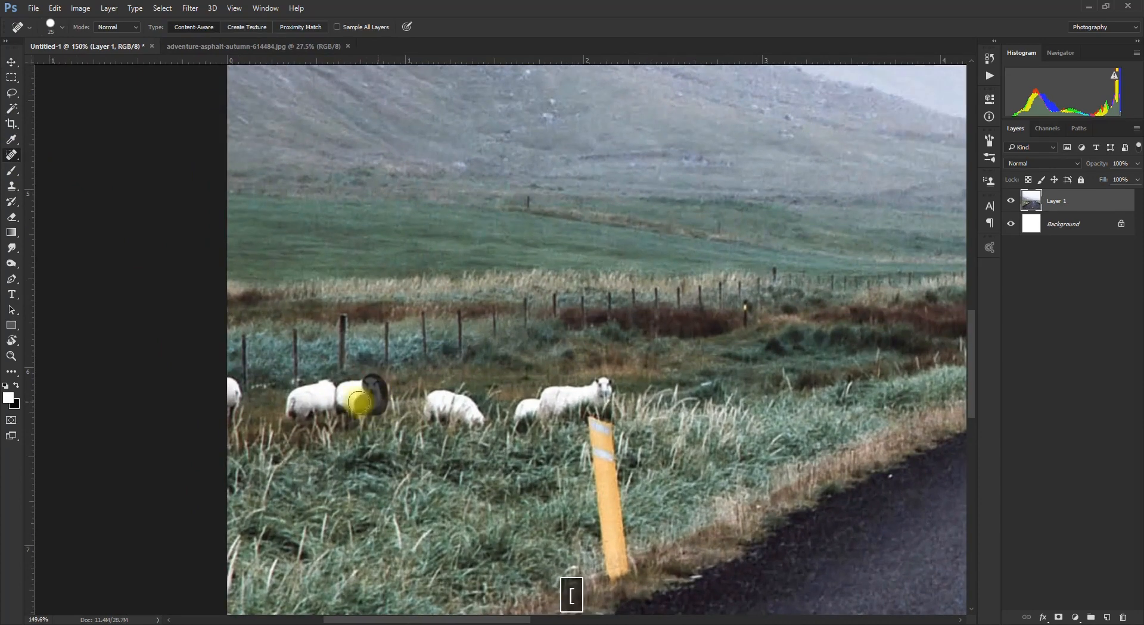
mouse_move(359, 403)
left_mouse_down()
mouse_move(294, 398)
mouse_move(335, 404)
mouse_move(354, 391)
left_mouse_up()
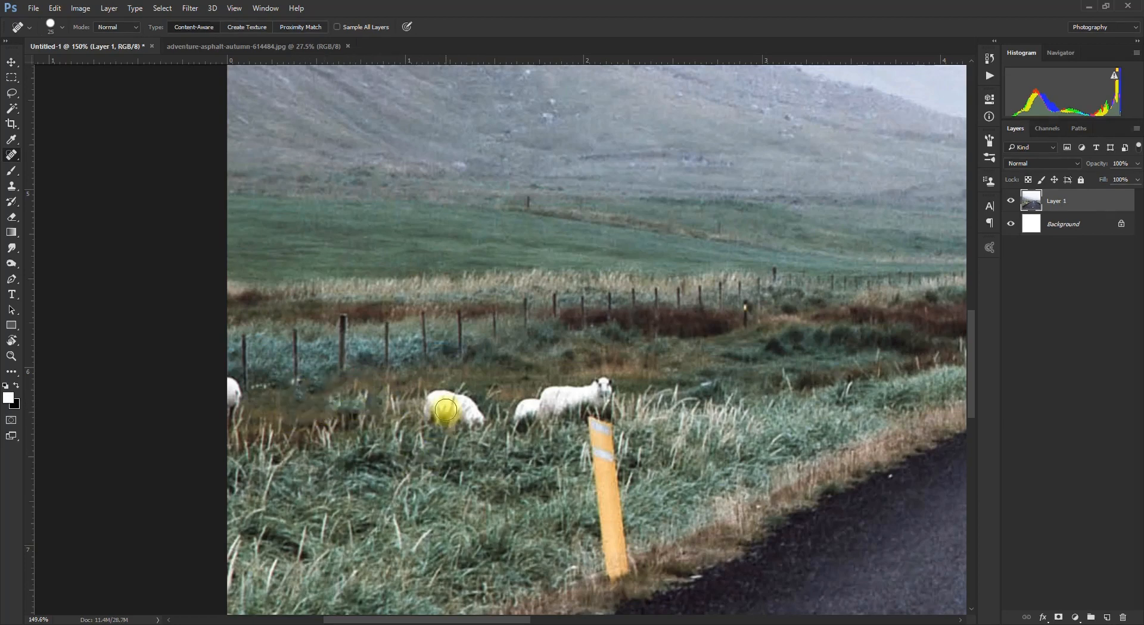
mouse_move(451, 402)
left_mouse_down()
mouse_move(480, 420)
mouse_move(446, 414)
left_mouse_up()
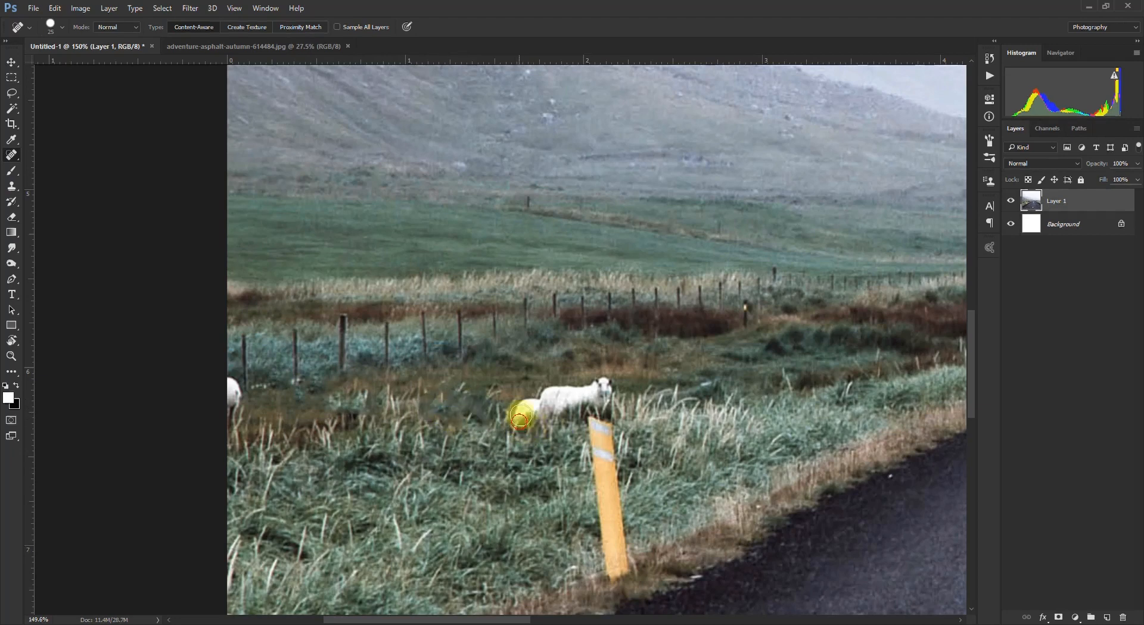
left_click_drag(600, 395, 531, 417)
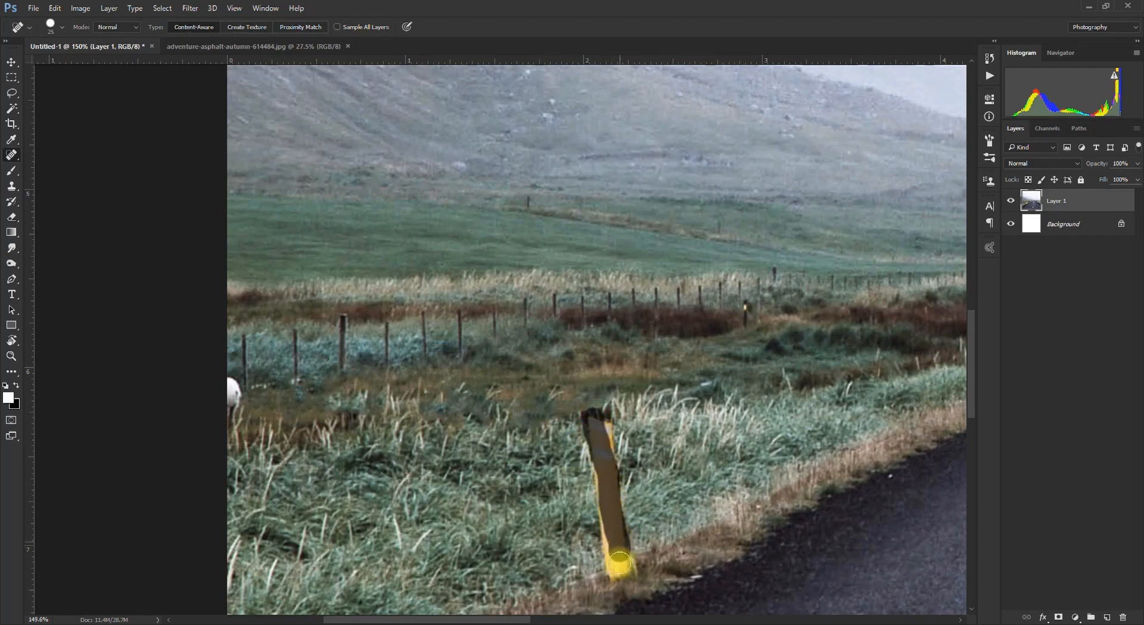
left_click_drag(613, 570, 601, 416)
Clone nearby grass over the white sheep remnant at the photo's left edge with the Clone Stamp.
key("s")
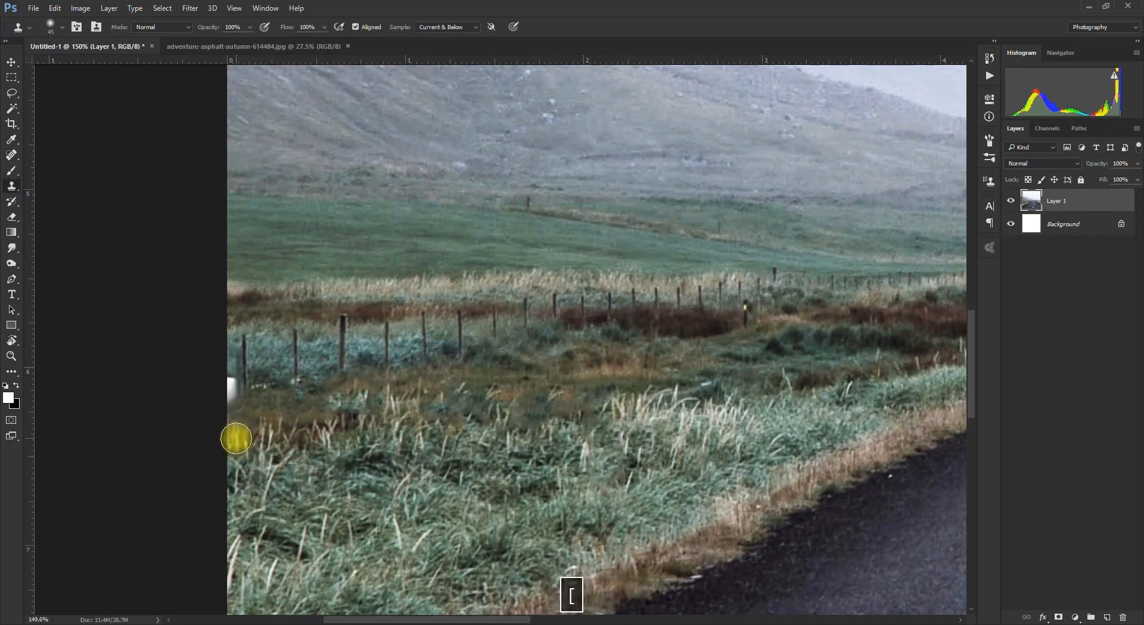
left_click(255, 415, "alt")
left_click(230, 393)
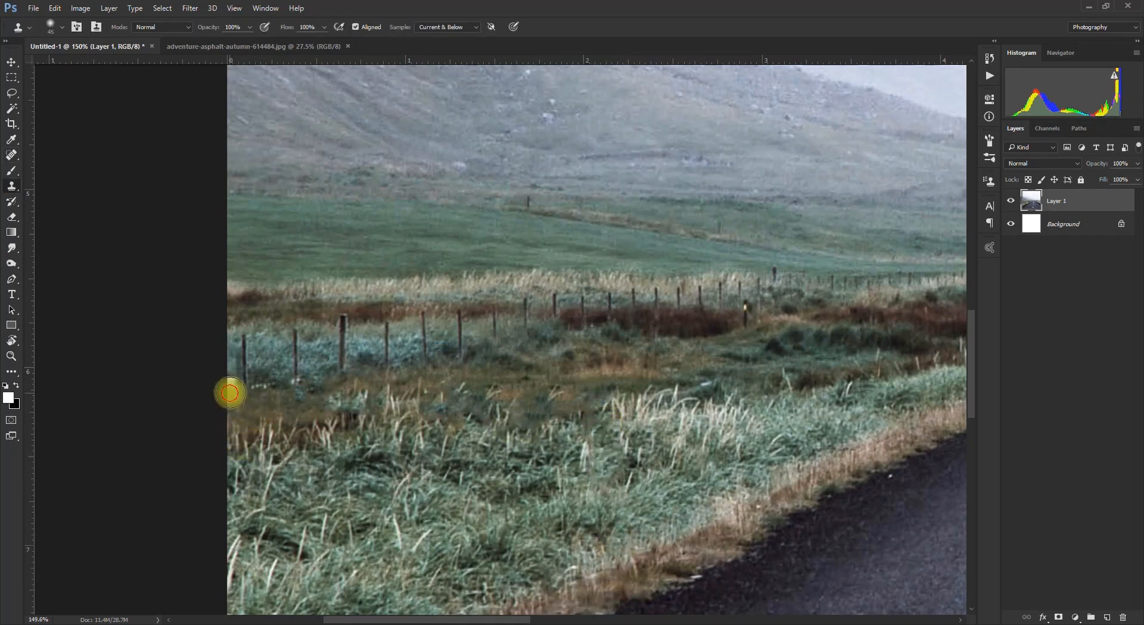
key("v")
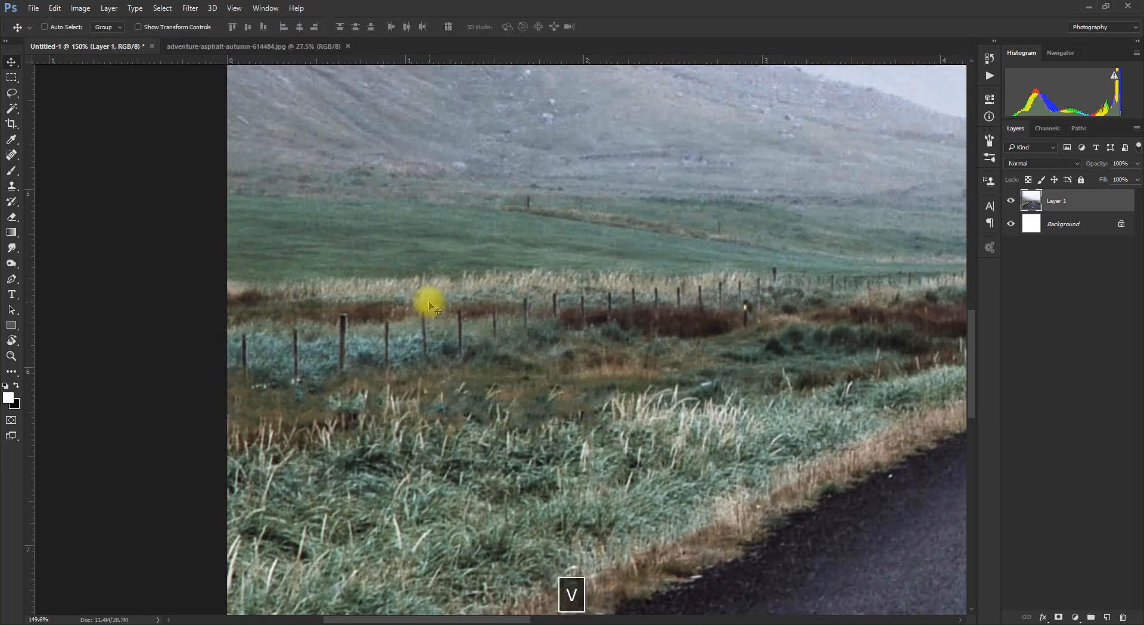
scroll(377, 301, "down", 5)
scroll(325, 282, "down", 3)
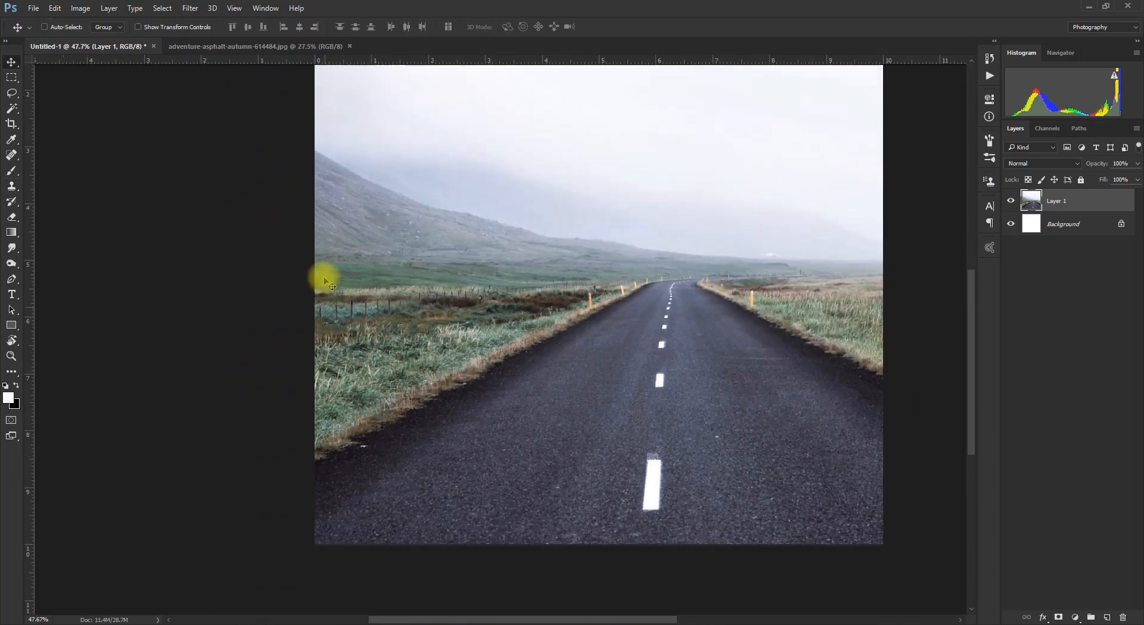
scroll(706, 336, "up", 1)
key("space")
left_click_drag(722, 399, 646, 409)
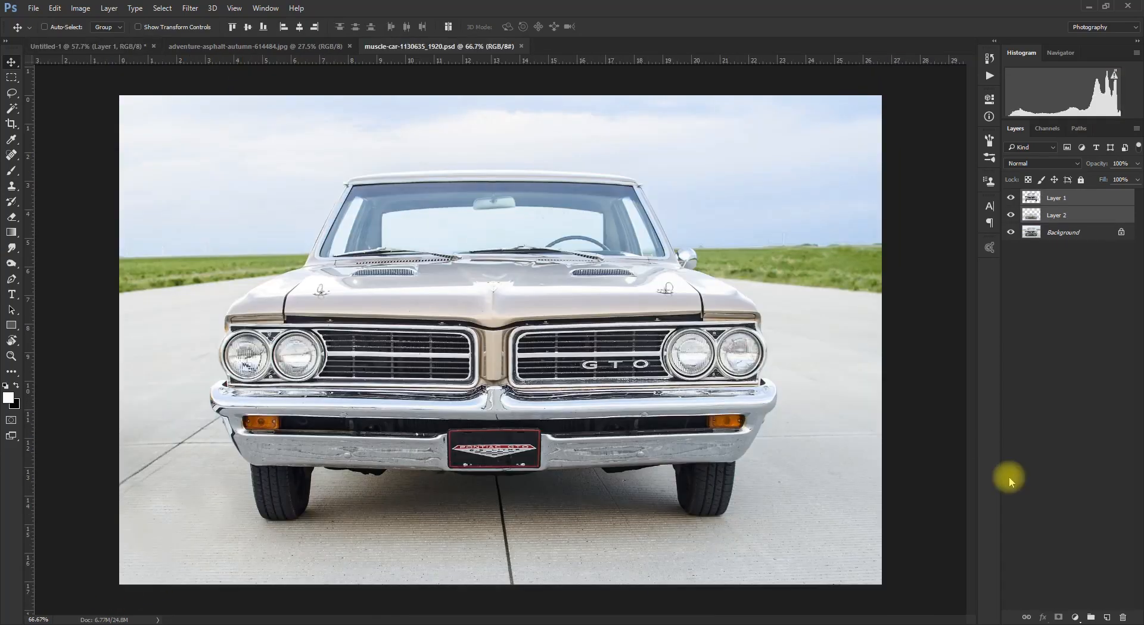
Hide the Background layer of the muscle car file and bring its car and shadow layers into the Untitled-1 composition.
scroll(1003, 470, "down", 2)
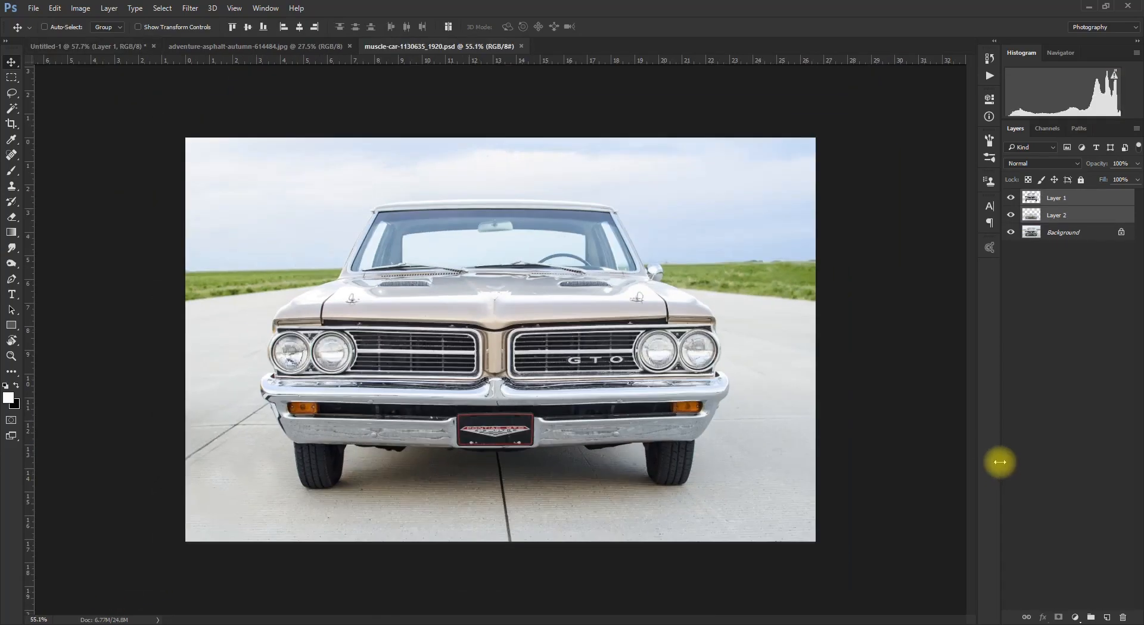
left_click(1011, 232)
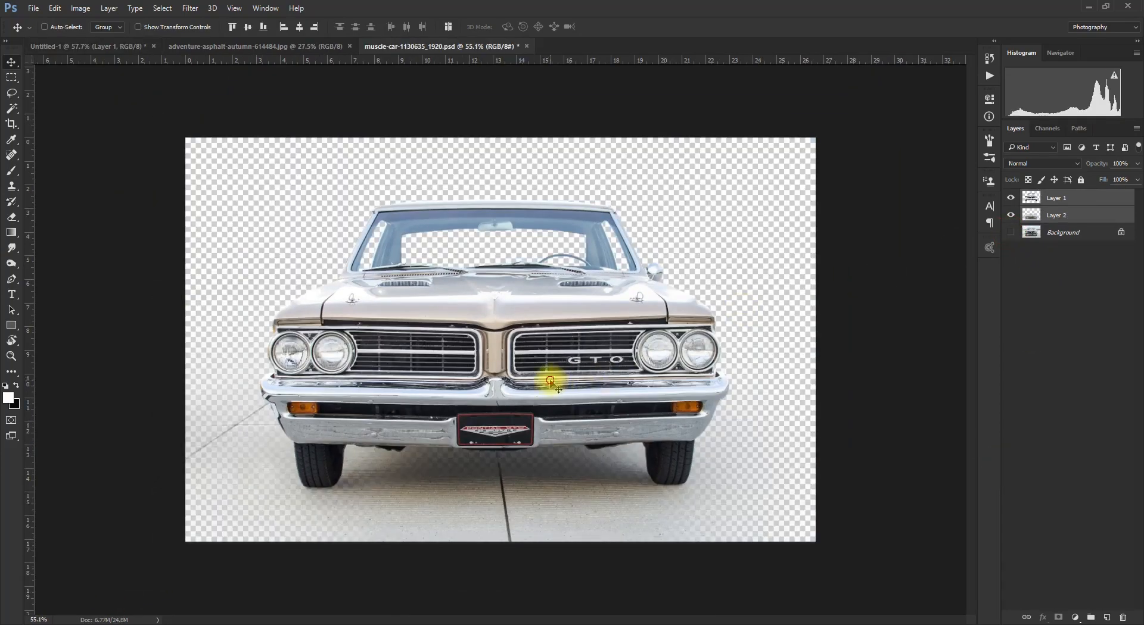
left_click_drag(558, 389, 595, 404)
scroll(596, 394, "down", 2)
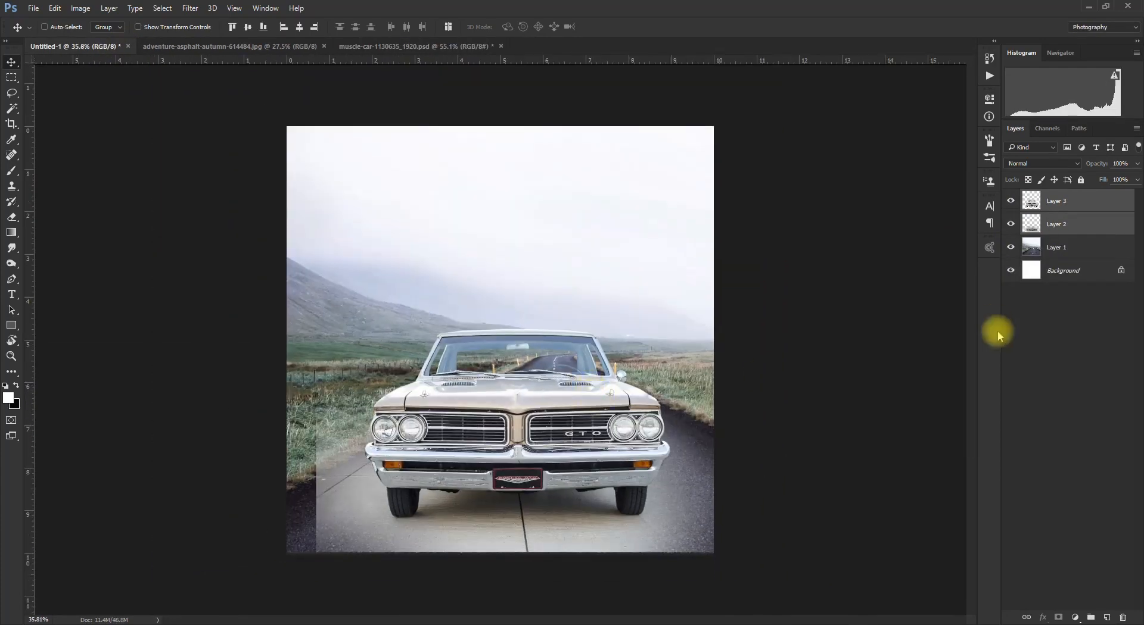
Scale the car and ground-shadow layers down proportionally together and place them in the middle of the road.
left_click_drag(604, 464, 642, 431)
key("ctrl+t")
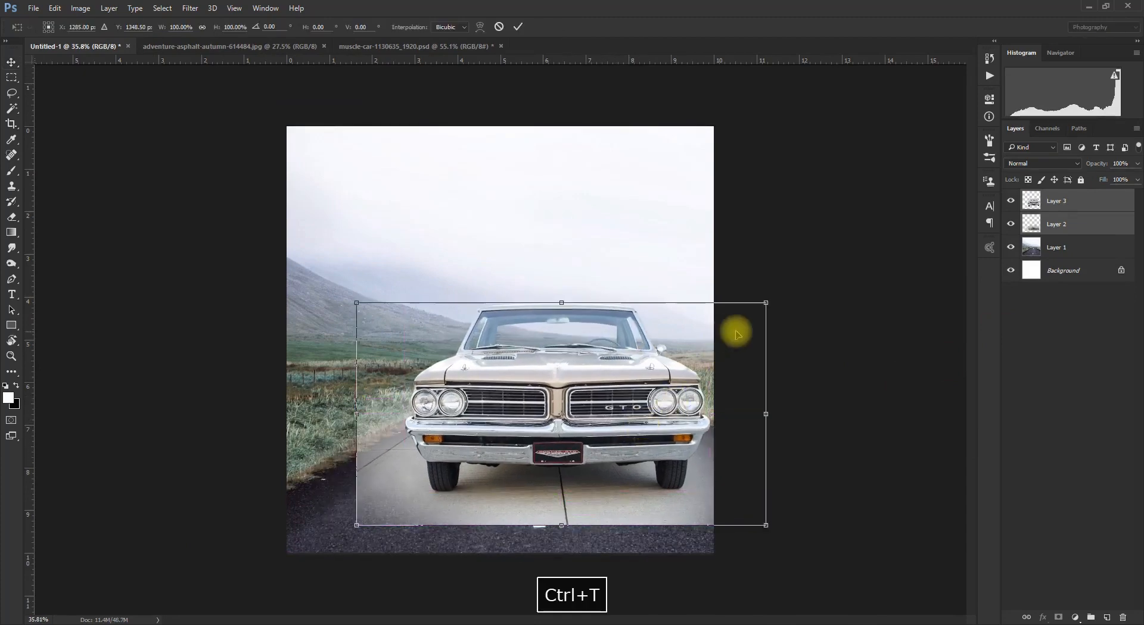
left_click_drag(760, 306, 704, 335)
left_click_drag(637, 424, 633, 411)
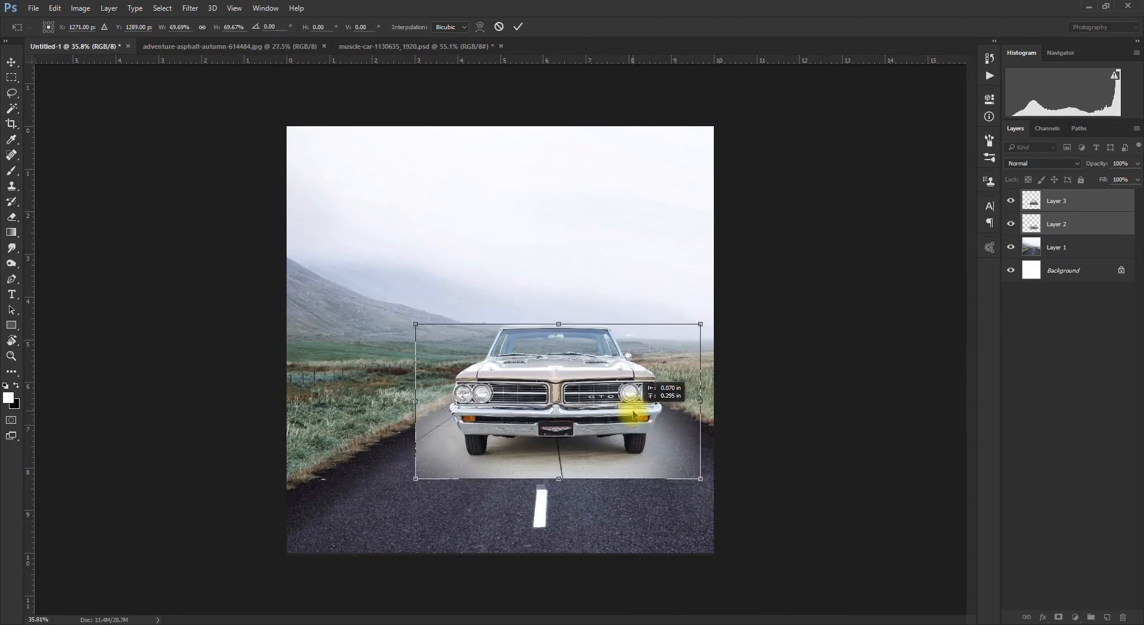
left_click_drag(700, 324, 680, 335)
left_click_drag(618, 395, 620, 406)
key("Return")
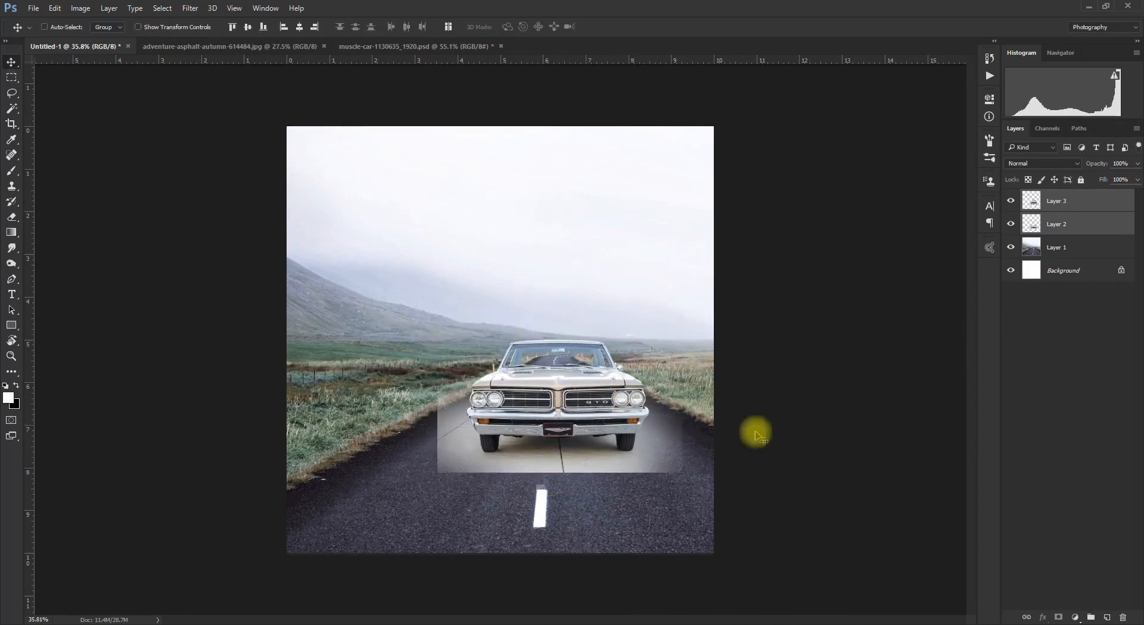
Set the ground-shadow layer (Layer 2) to the Multiply blend mode and add a layer mask to it.
left_click(1033, 231)
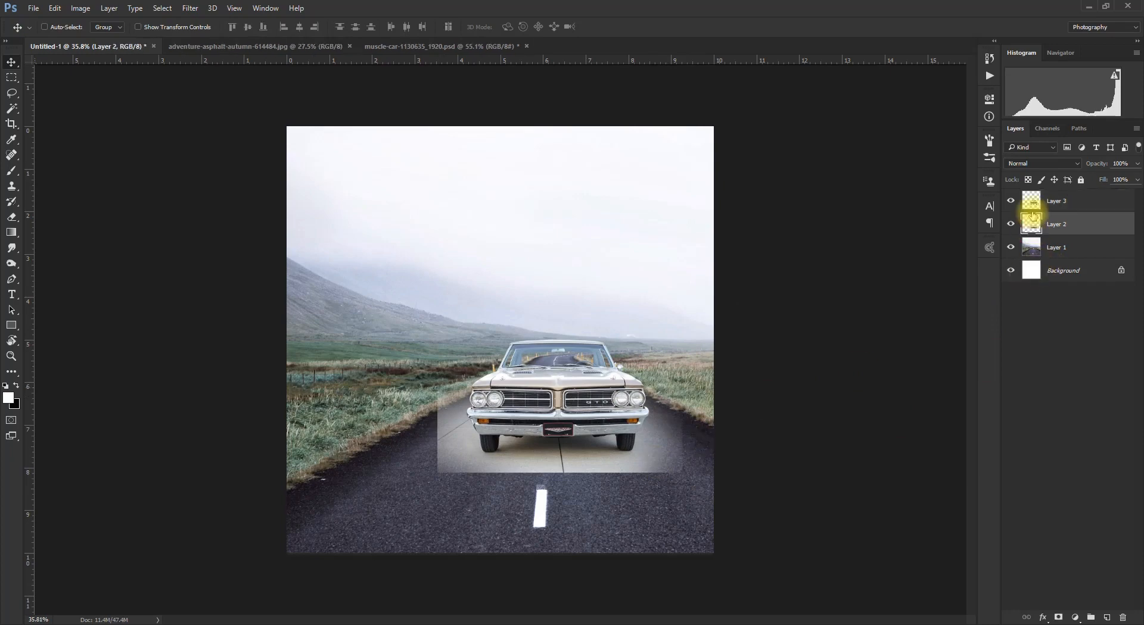
left_click(1027, 166)
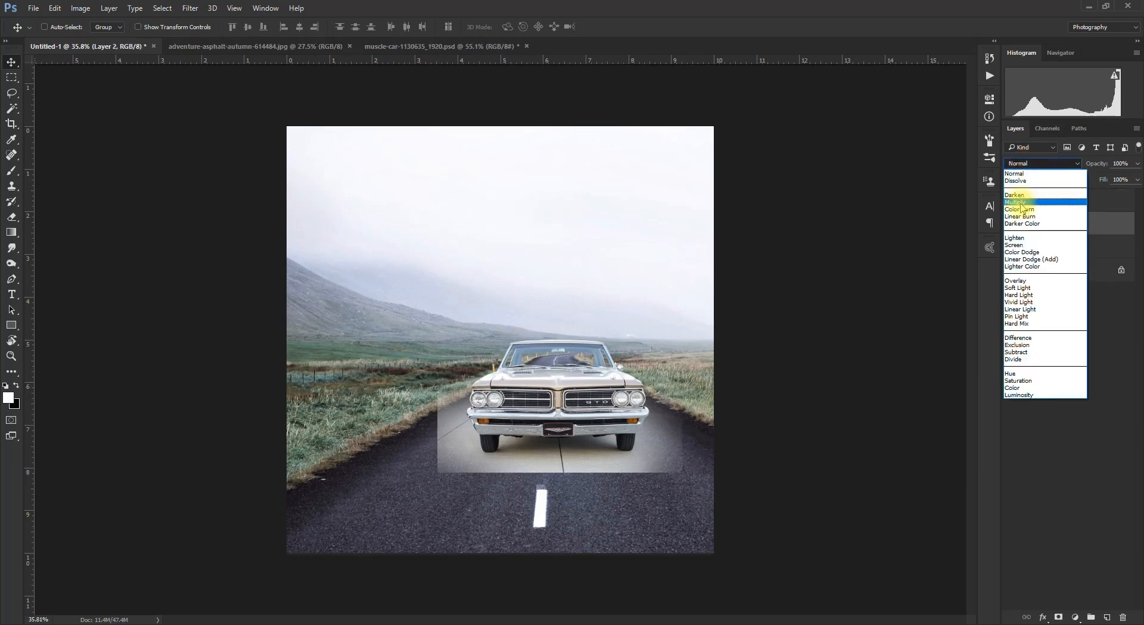
left_click(1021, 202)
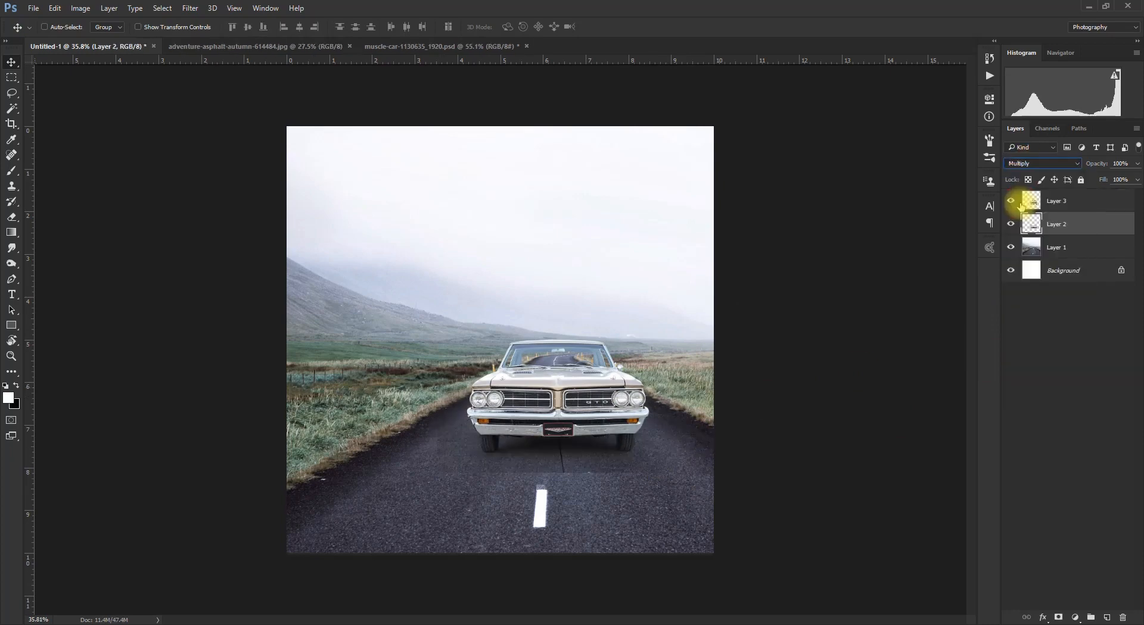
scroll(612, 451, "up", 4)
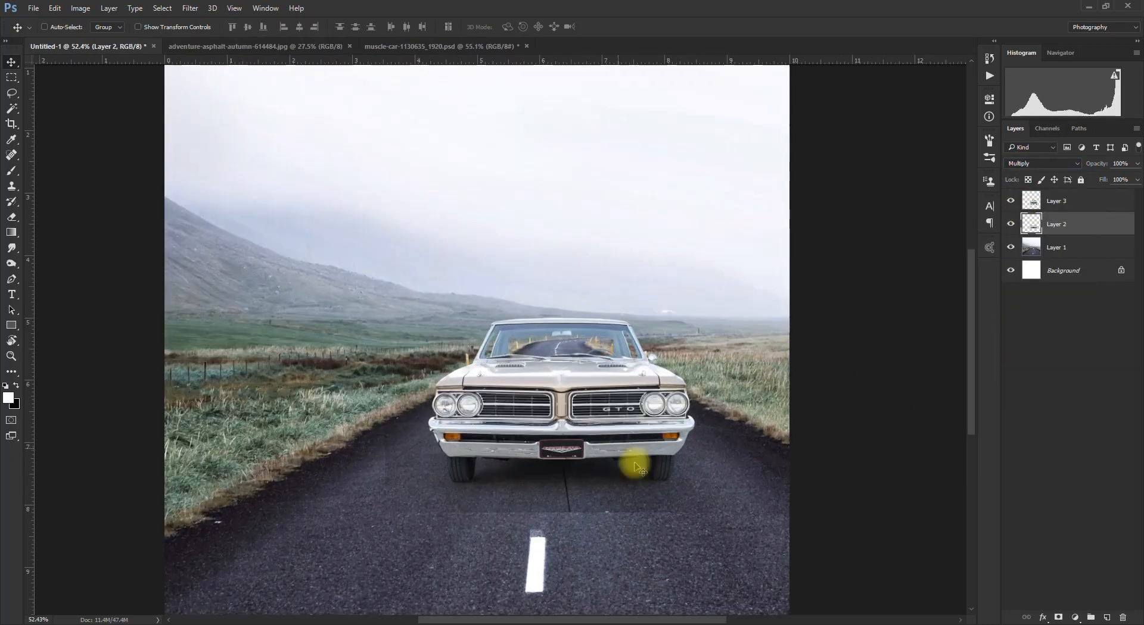
key("space")
left_click_drag(695, 492, 679, 444)
left_click(1056, 618)
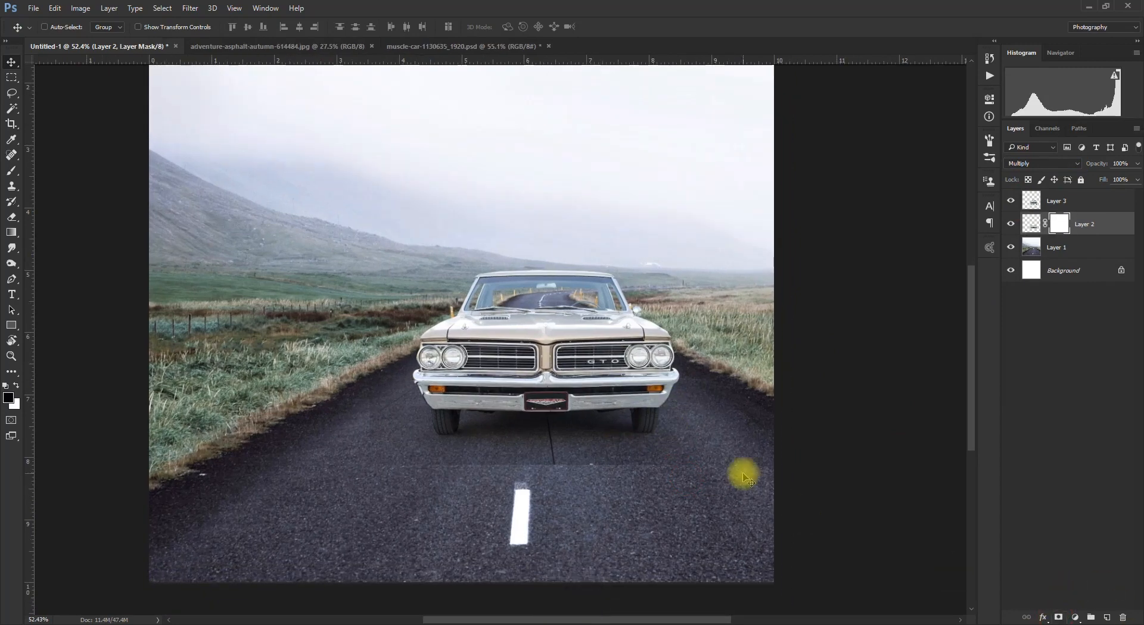
Paint black on the Layer 2 mask with a size 250 brush at 100% opacity to hide the shadow's hard edges.
key("b")
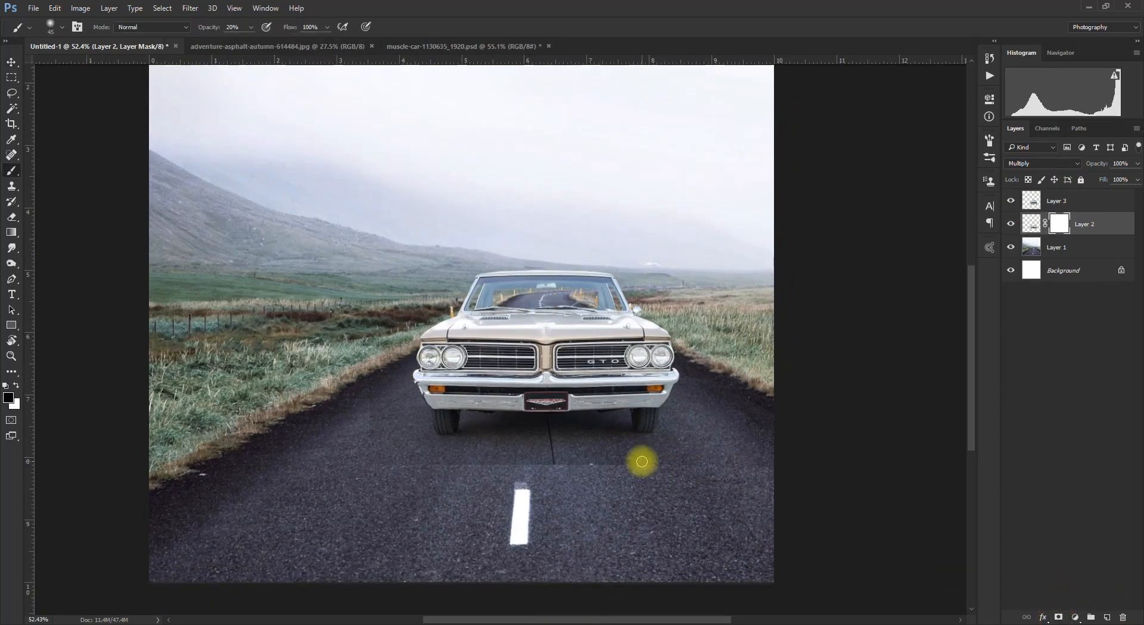
key("bracketright")
key("bracketright")
key("bracketright")
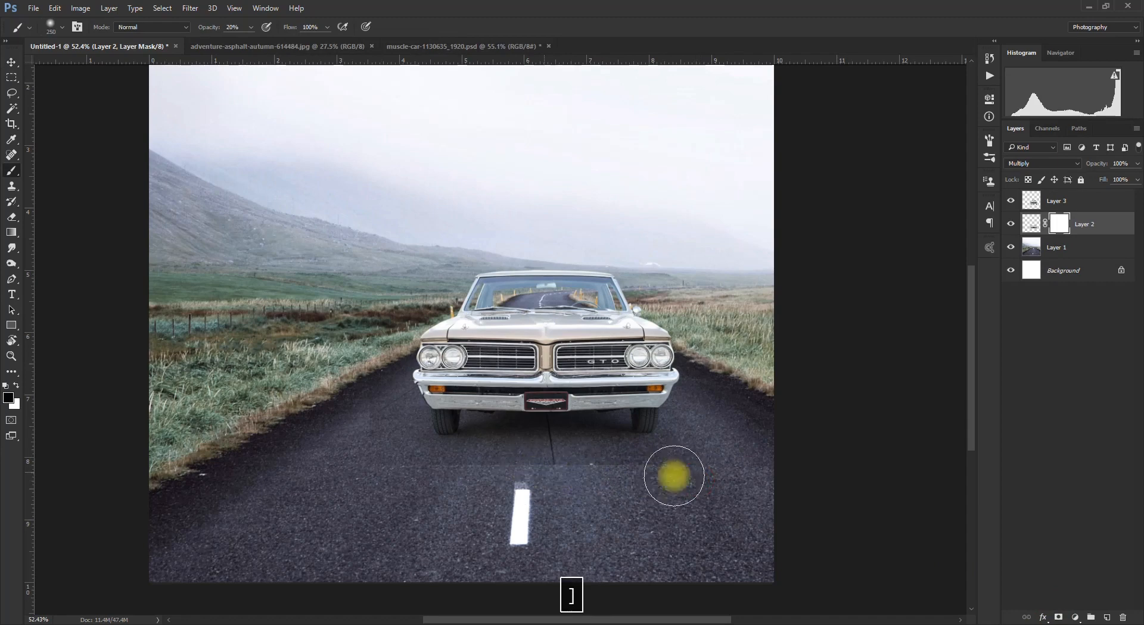
left_click_drag(207, 27, 320, 47)
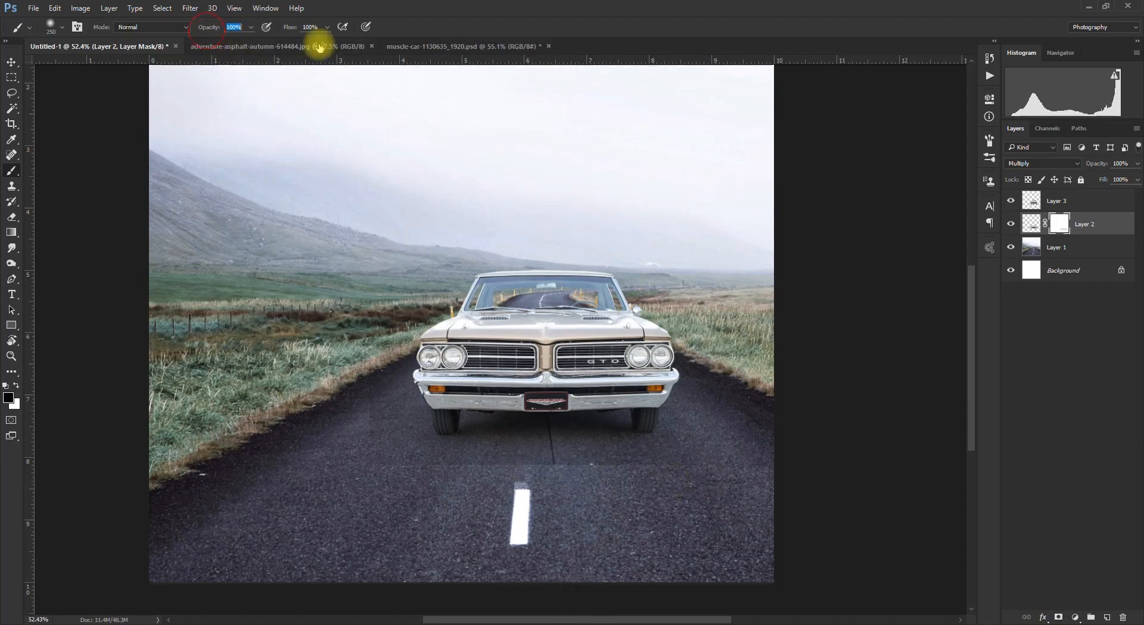
mouse_move(413, 421)
left_mouse_down()
mouse_move(368, 416)
mouse_move(375, 472)
mouse_move(624, 490)
left_mouse_up()
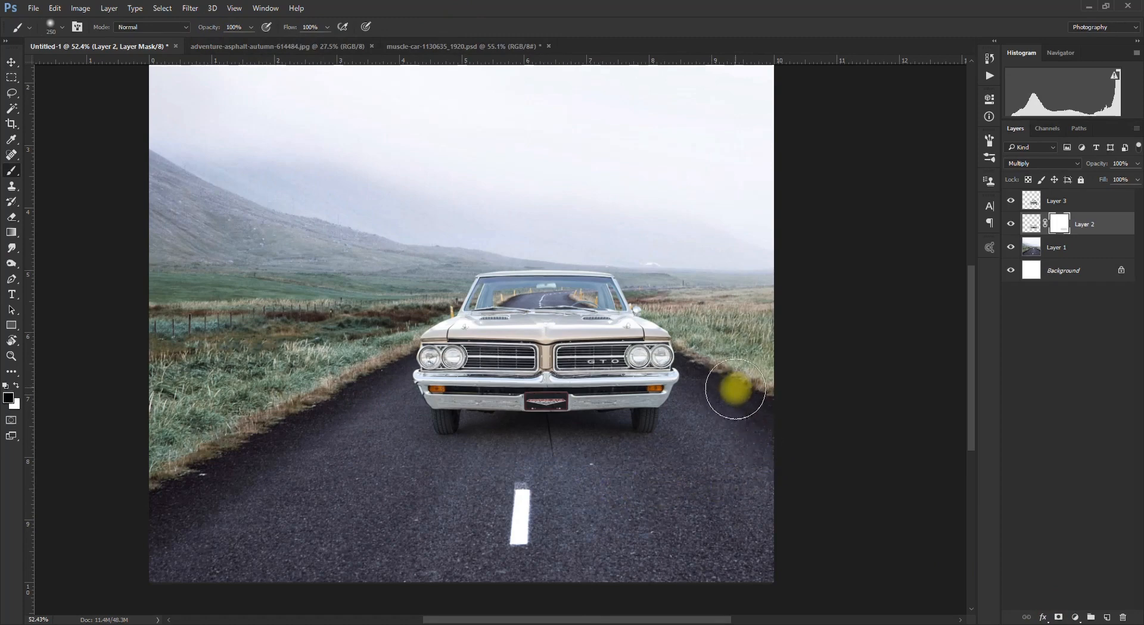
key("v")
key("ctrl+0")
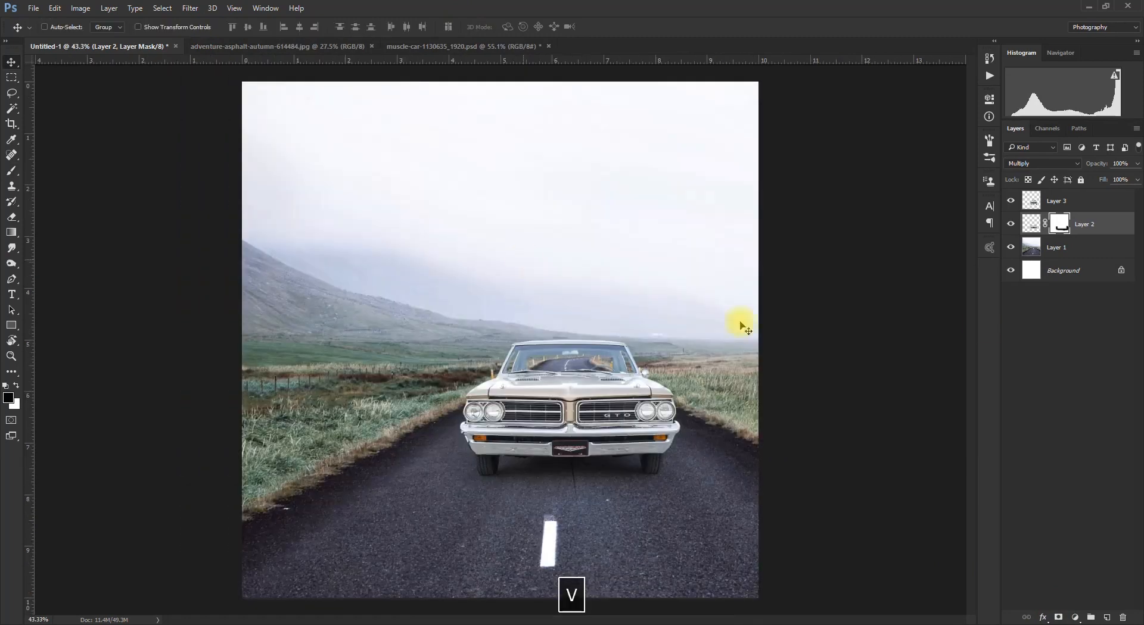
Squash the road layer (Layer 1) vertically to about 77% height, aligned with the top and bottom of the canvas.
left_click(1027, 252)
scroll(513, 256, "down", 1)
key("ctrl+t")
scroll(572, 287, "down", 2)
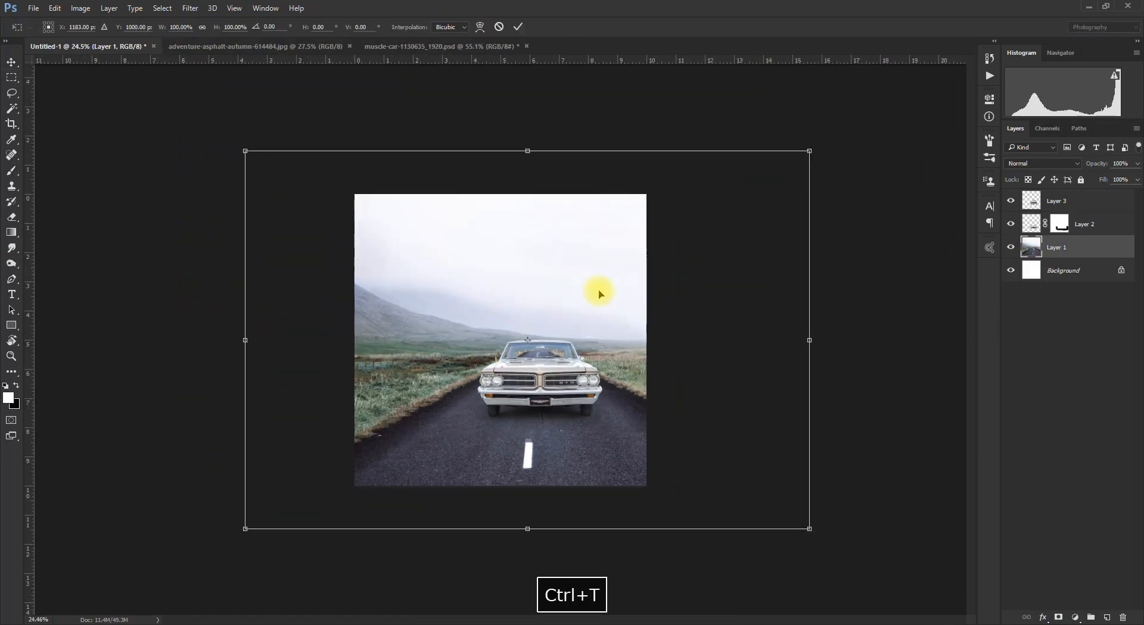
left_click_drag(527, 150, 525, 197)
left_click_drag(559, 442, 557, 405)
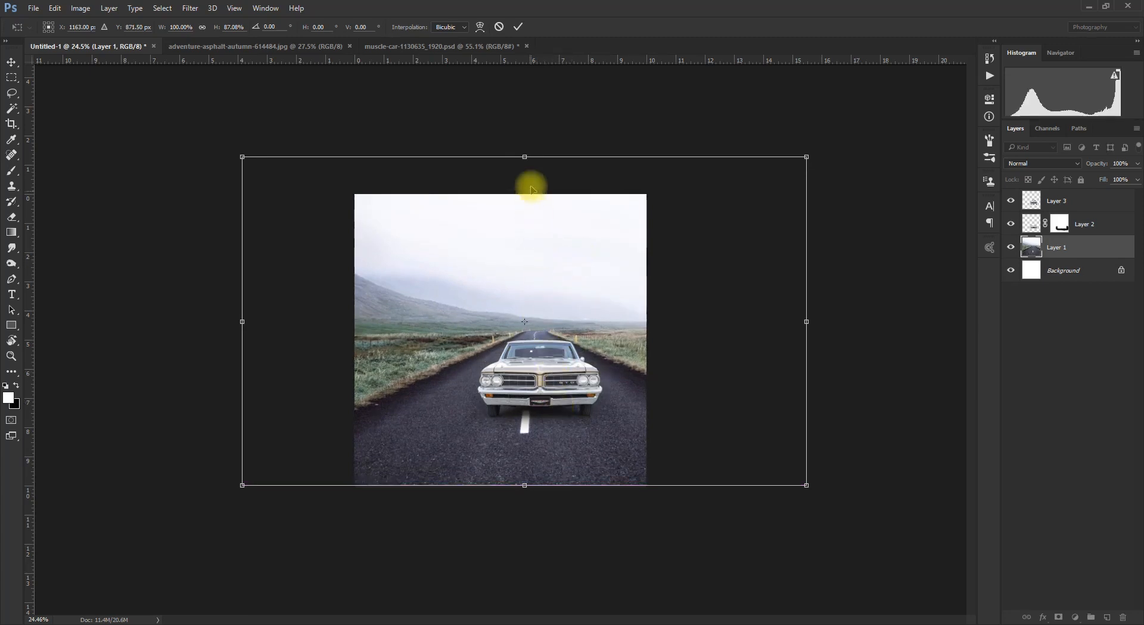
left_click_drag(525, 157, 527, 197)
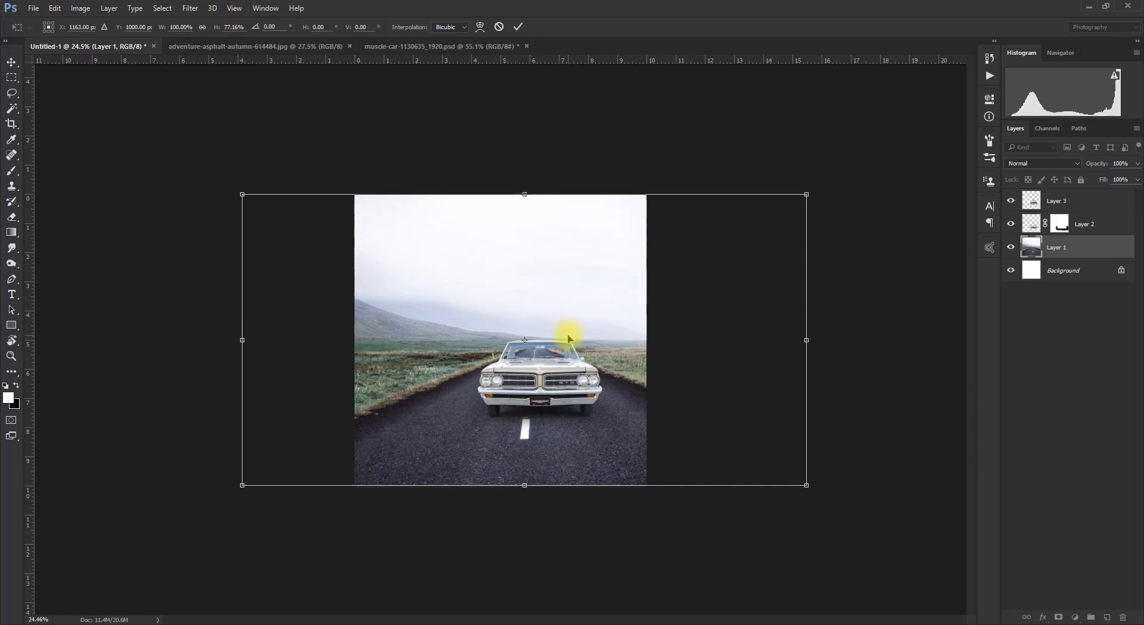
double_click(568, 335)
Shift the road layer slightly left and reduce its height to 91.70% from the top to lower the horizon behind the car.
scroll(594, 361, "up", 3)
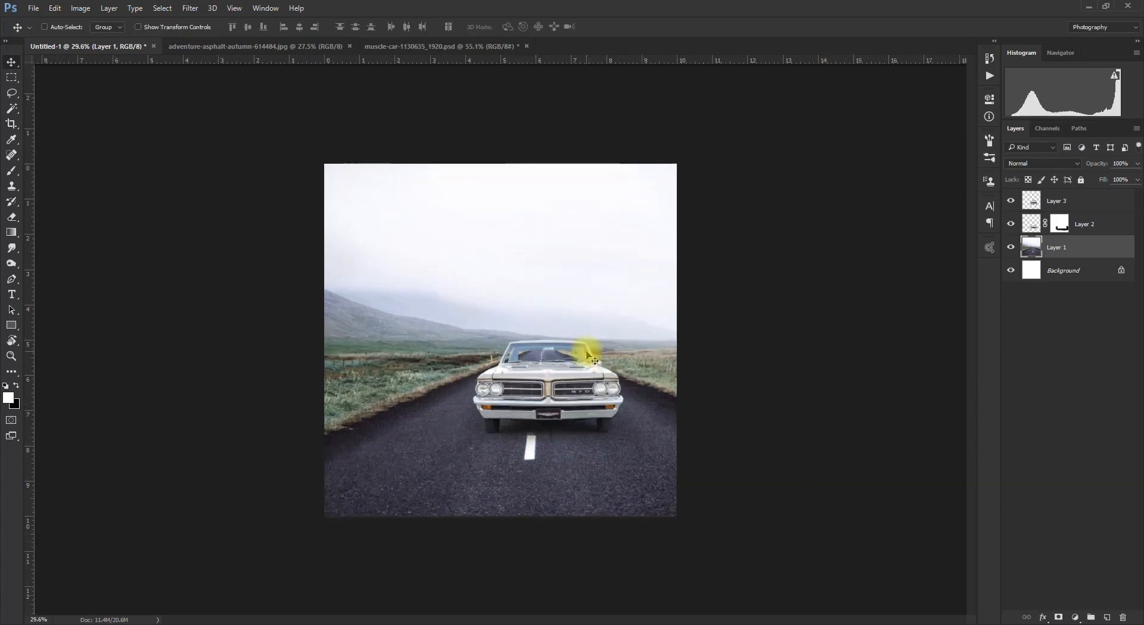
left_click_drag(647, 425, 638, 424)
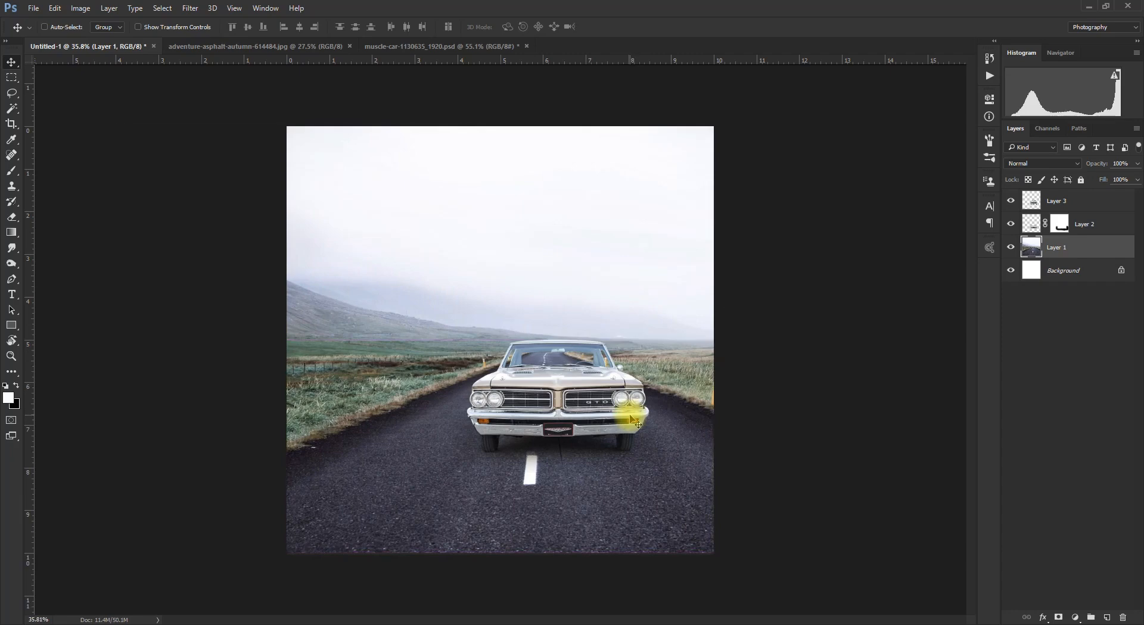
scroll(632, 417, "down", 2)
key("ctrl+t")
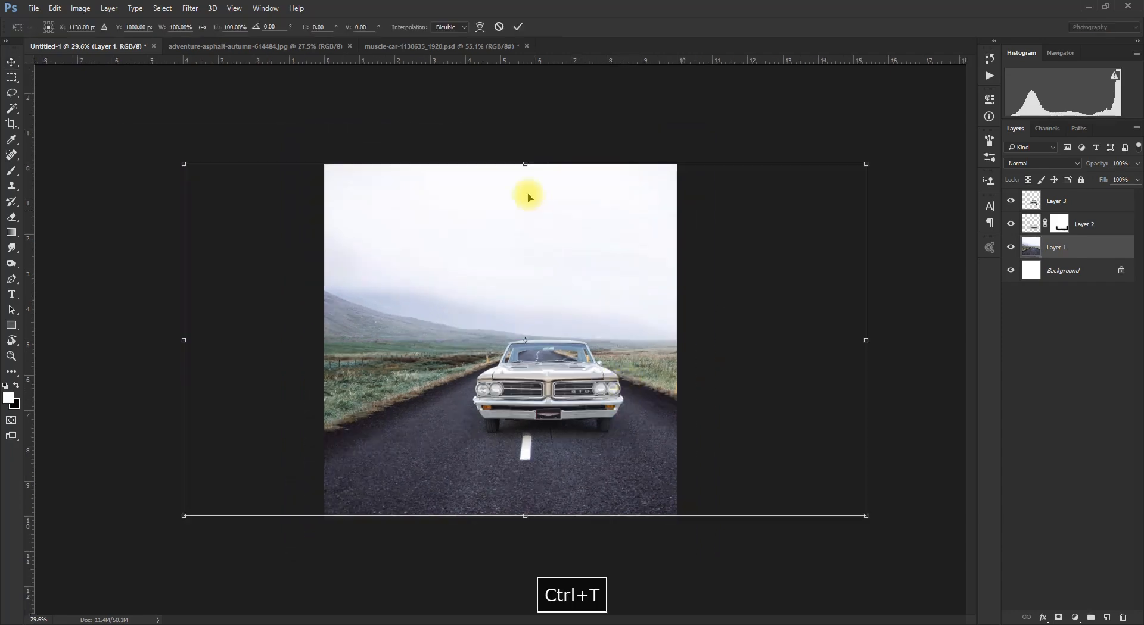
left_click_drag(526, 165, 524, 194)
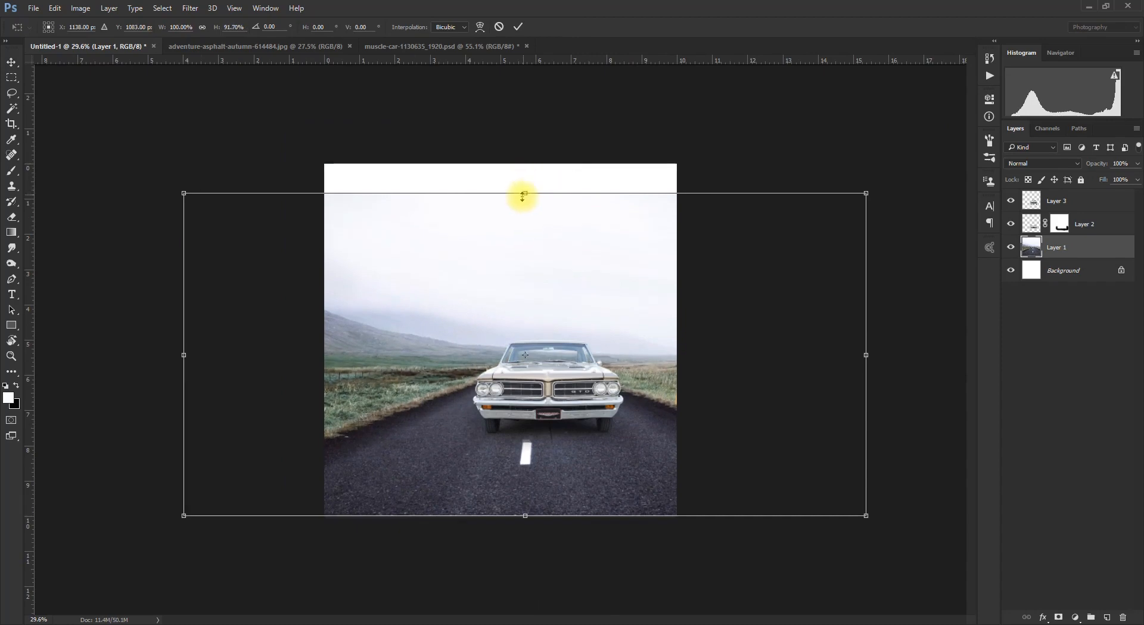
double_click(528, 360)
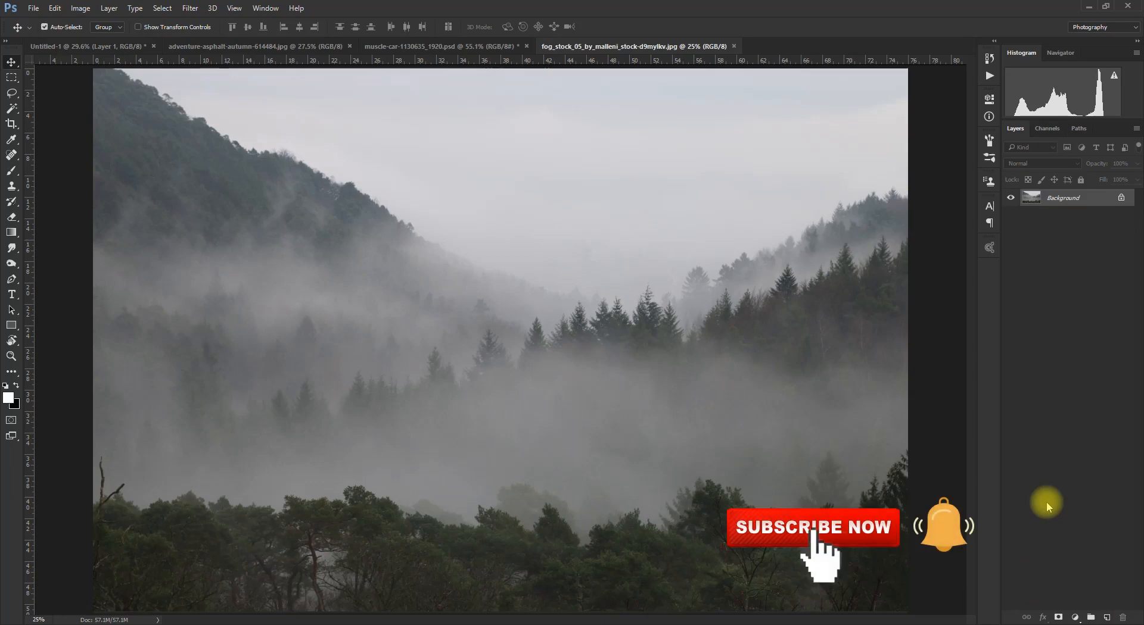
Try Auto Tone on the foggy forest photo, undo it, and apply Auto Contrast instead.
key("ctrl+shift+l")
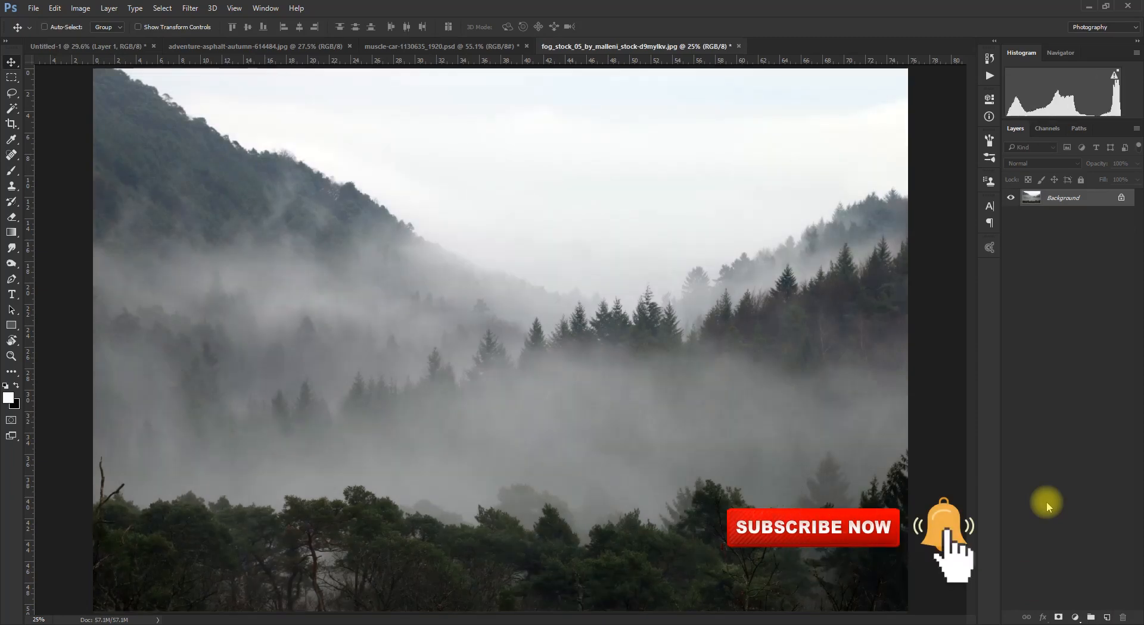
key("ctrl+z")
left_click(81, 8)
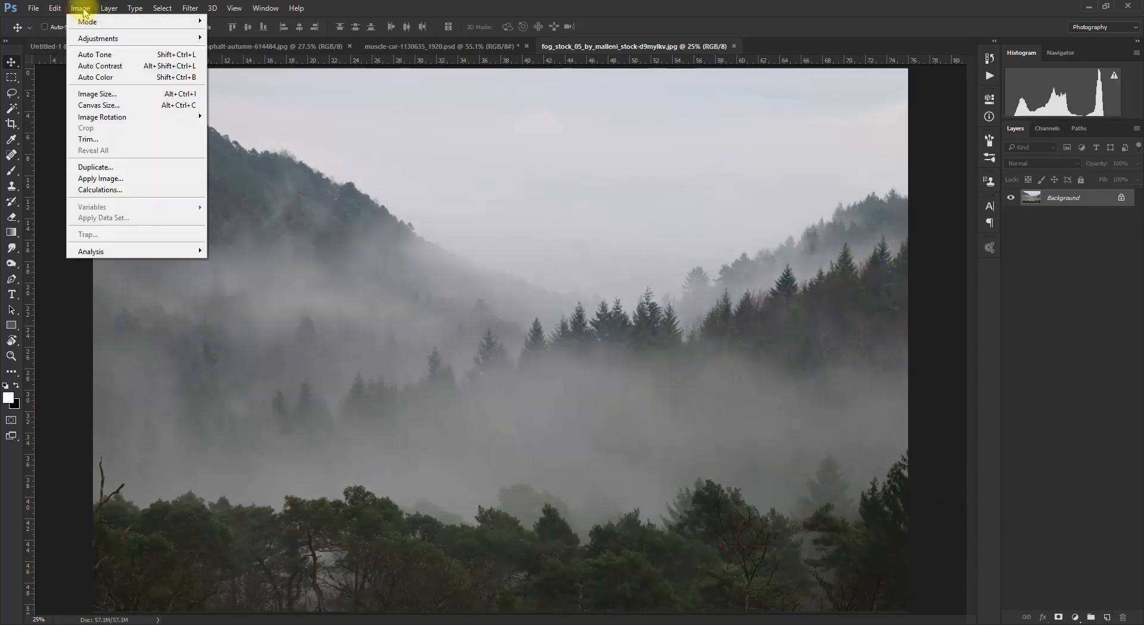
left_click(101, 65)
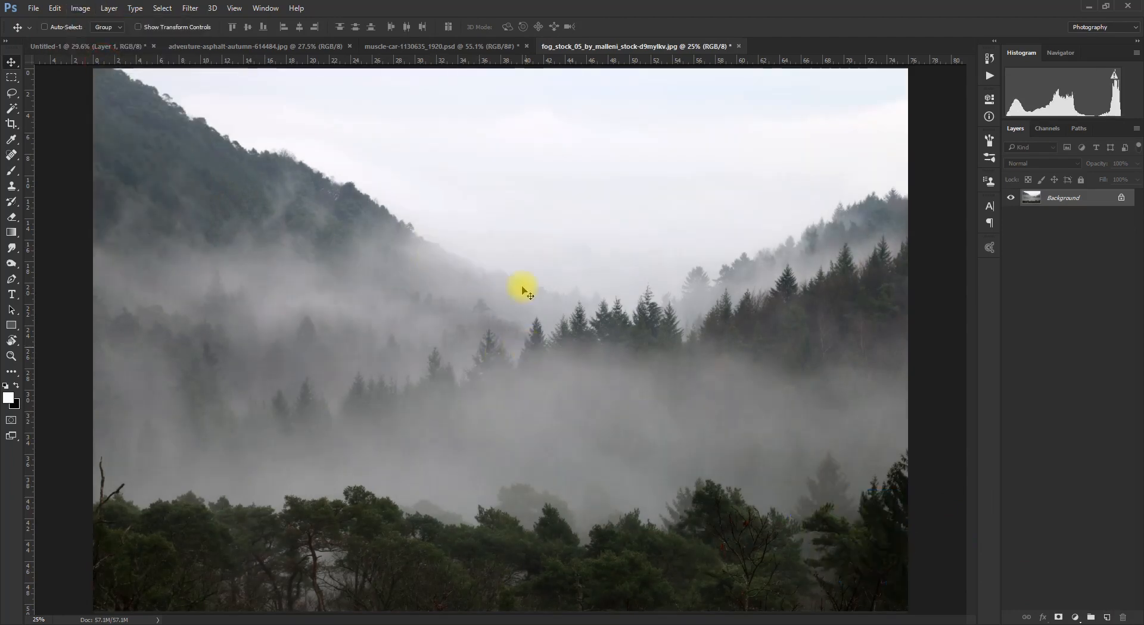
Close the muscle car and asphalt road source documents without saving changes.
left_click(526, 48)
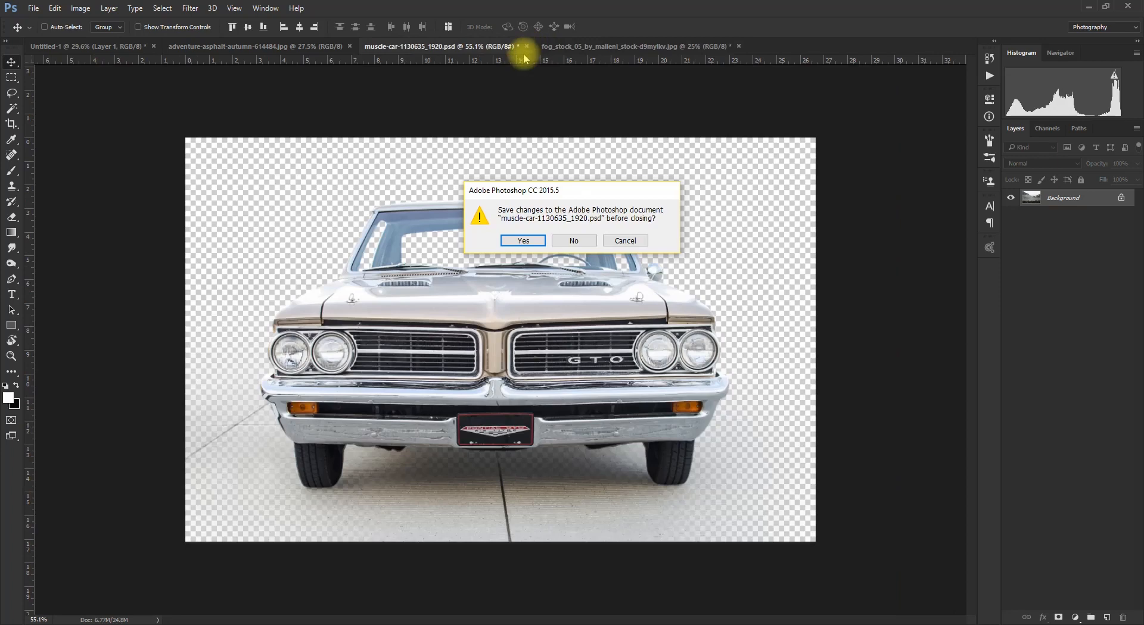
left_click(574, 242)
left_click(334, 47)
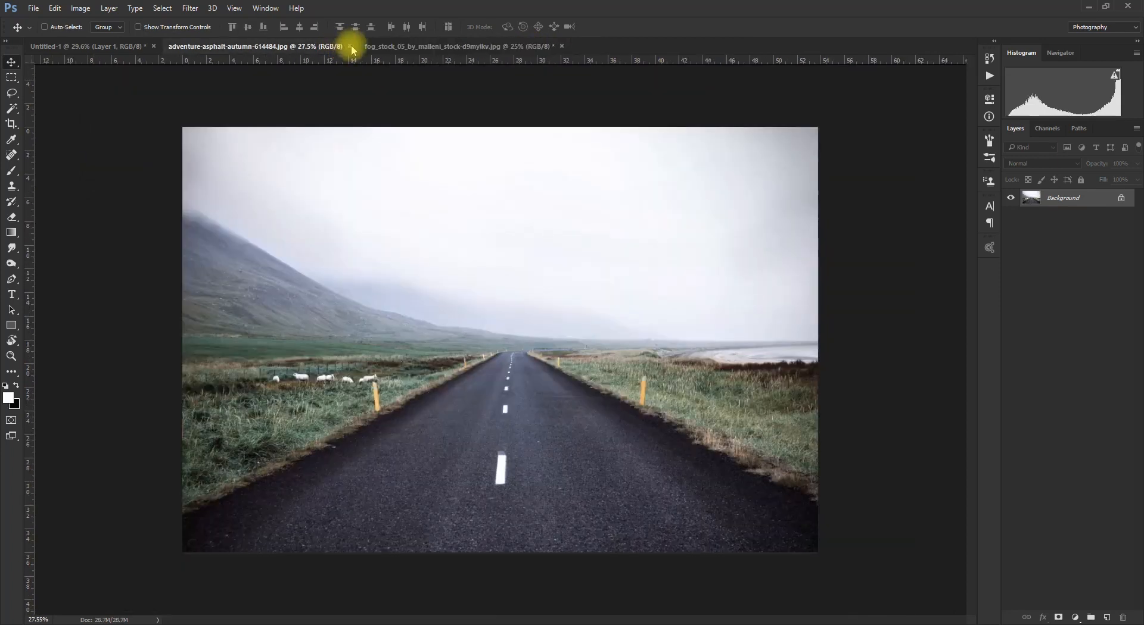
left_click(350, 46)
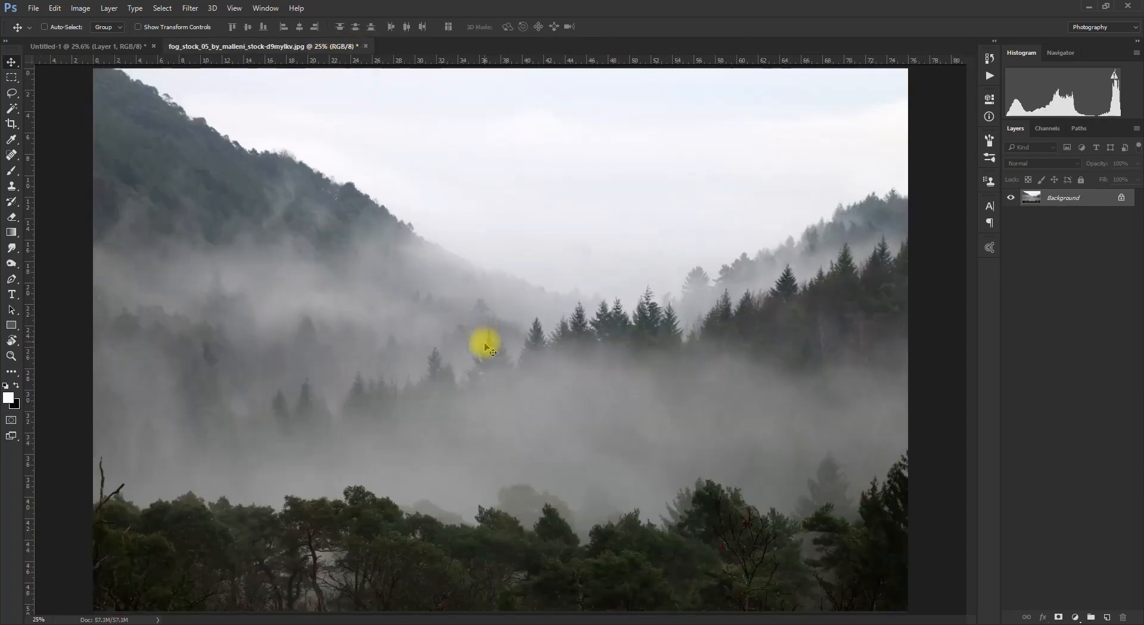
Bring the foggy forest photo into the composite above the road layer and scale it to about 43.4%, filling the area behind the car.
left_click_drag(485, 339, 496, 276)
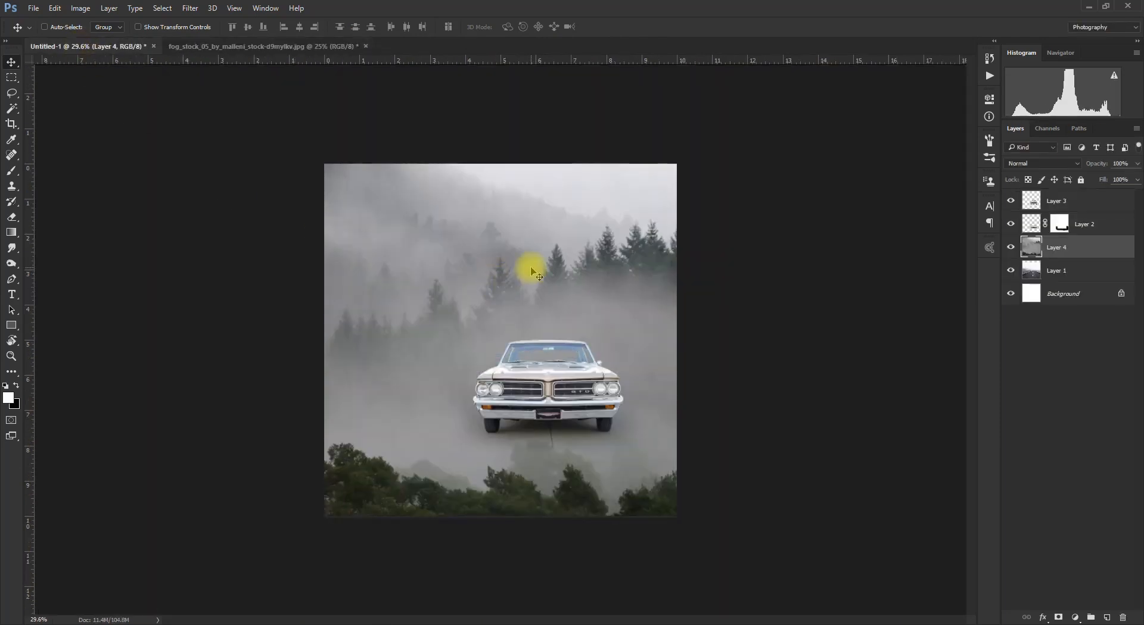
key("ctrl+t")
scroll(592, 245, "down", 3)
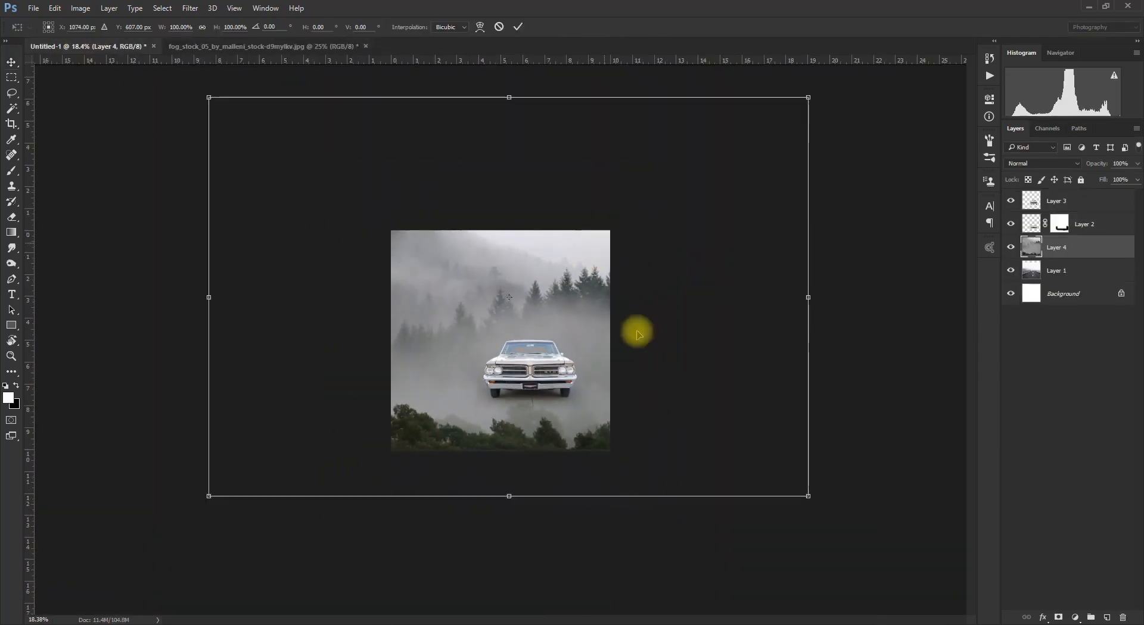
left_click_drag(809, 498, 639, 385)
scroll(624, 346, "up", 3, "alt")
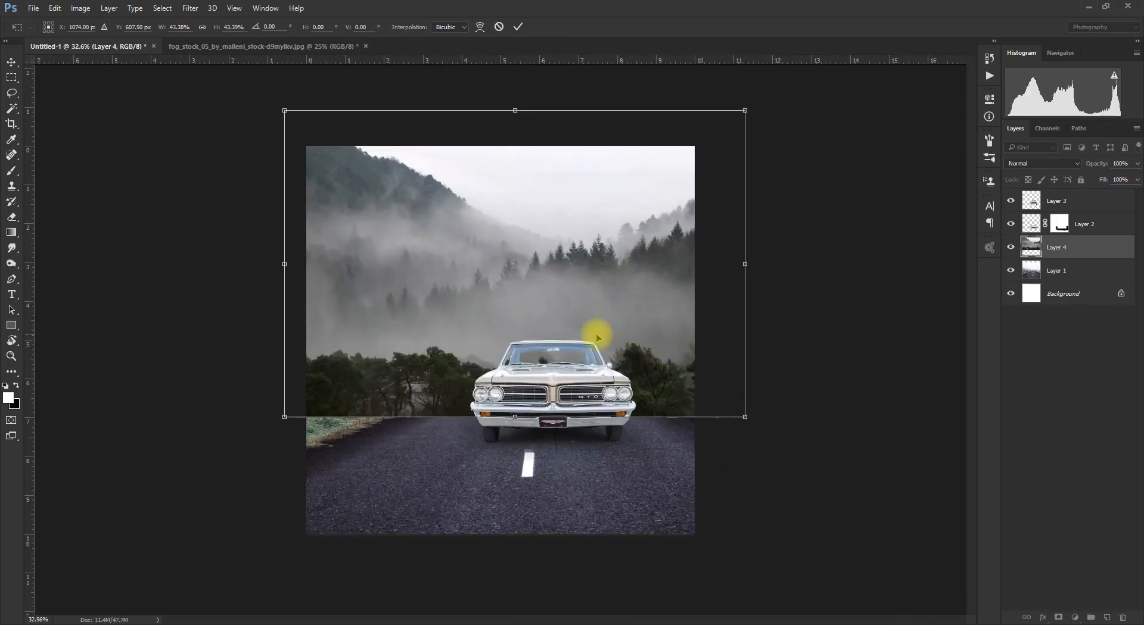
left_click_drag(594, 328, 615, 325)
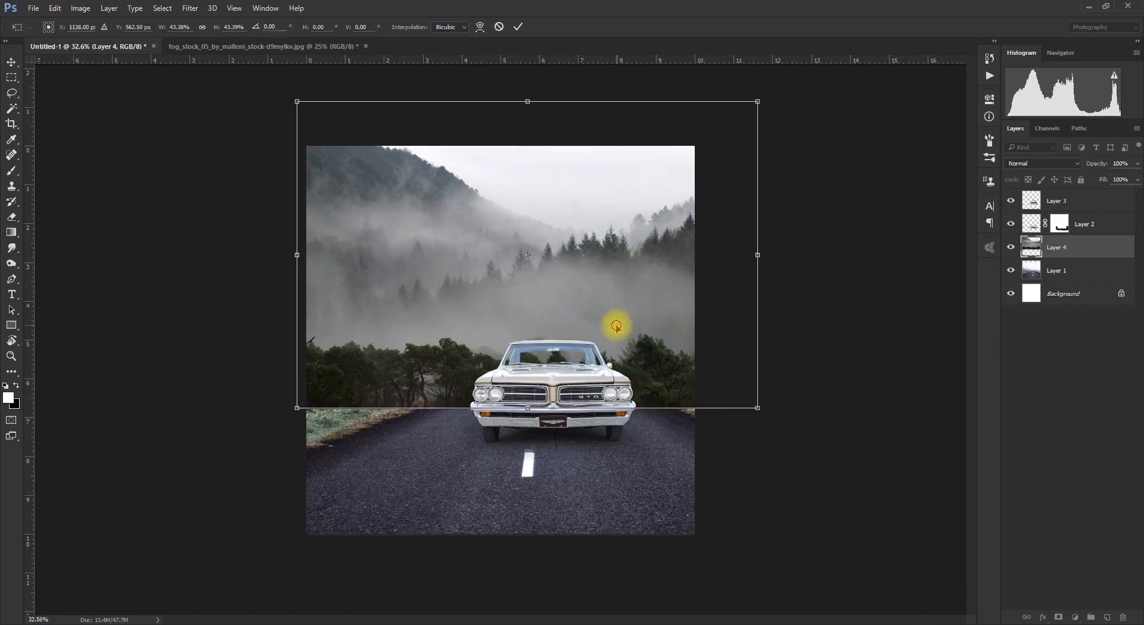
double_click(616, 325)
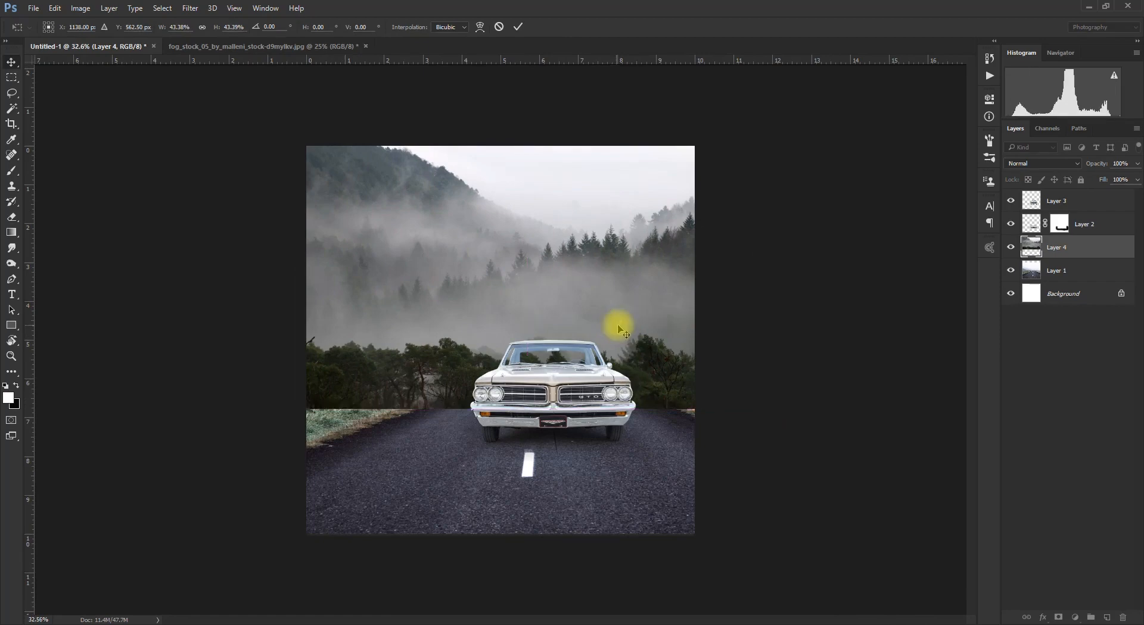
Add a mask to Layer 4 and paint black with a reduced brush at 100% opacity to hide the foreground trees and reveal the roadside fields.
left_click(1058, 617)
key("b")
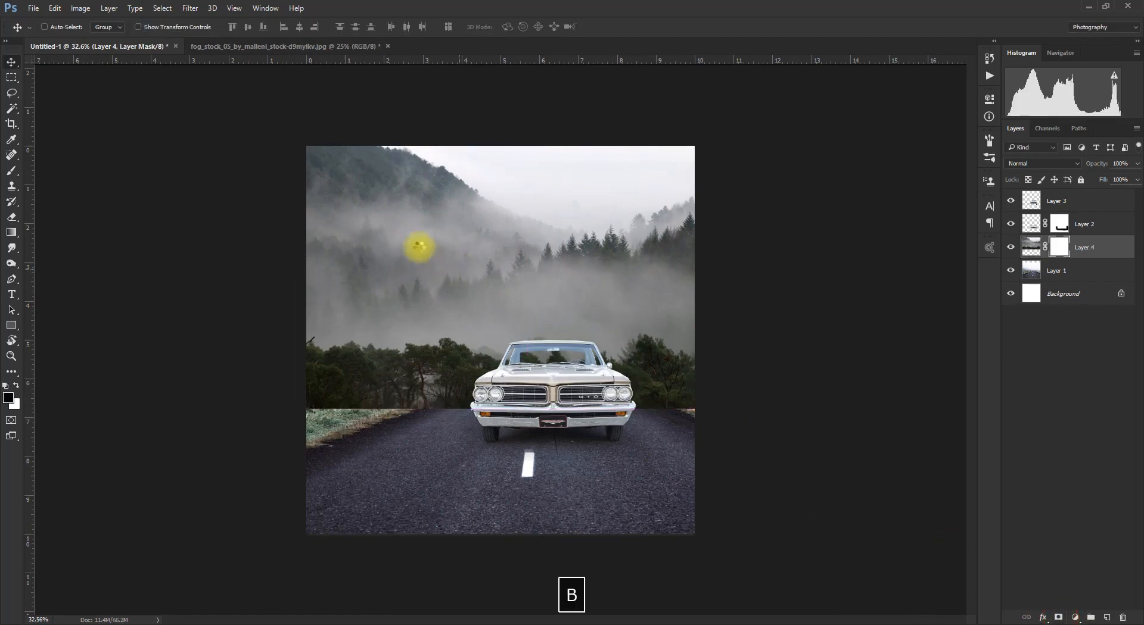
mouse_move(383, 369)
left_mouse_down()
mouse_move(303, 384)
mouse_move(371, 425)
mouse_move(399, 376)
left_mouse_up()
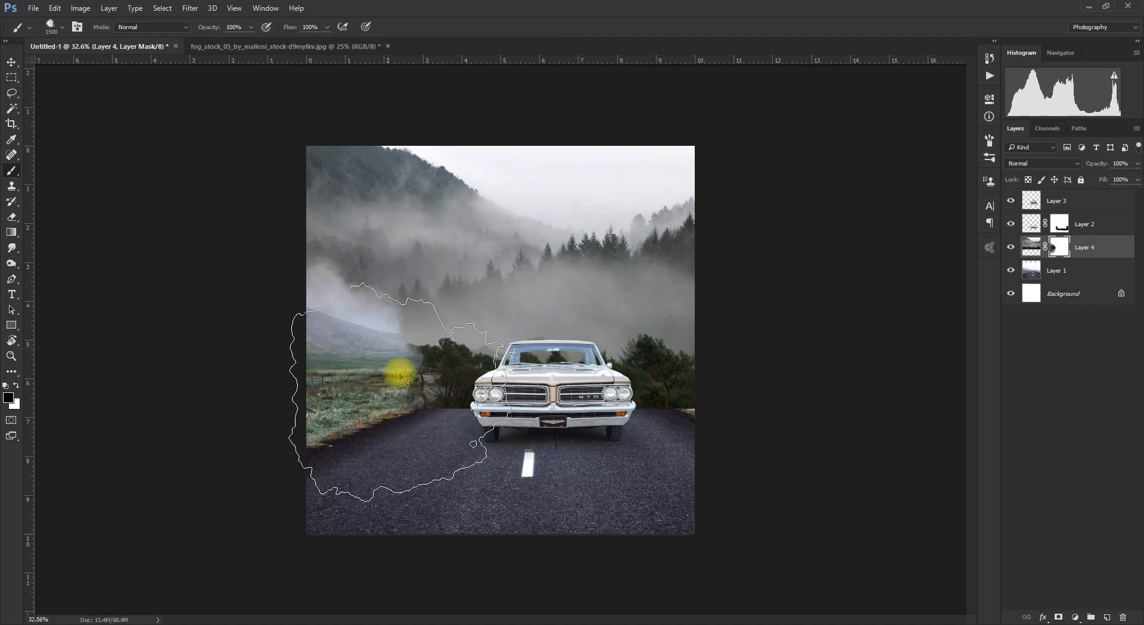
key("ctrl+z")
key("bracketleft")
key("bracketleft")
key("bracketleft")
key("bracketleft")
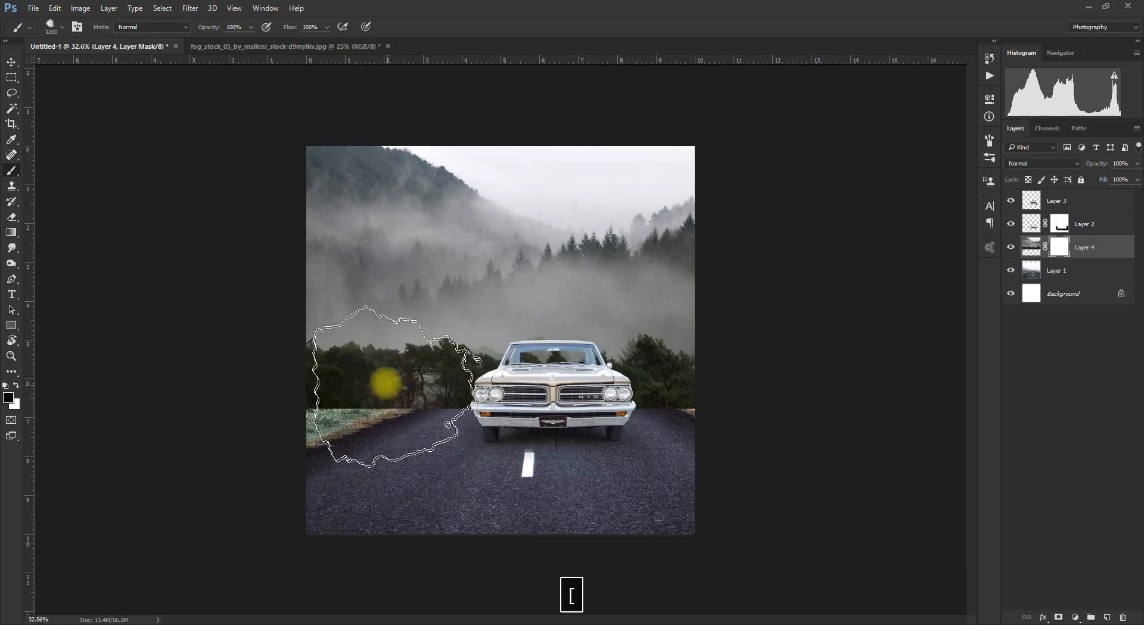
key("bracketleft")
key("bracketleft")
key("bracketleft")
mouse_move(360, 365)
left_mouse_down()
mouse_move(327, 389)
mouse_move(336, 385)
mouse_move(315, 323)
mouse_move(367, 378)
mouse_move(385, 364)
mouse_move(526, 400)
mouse_move(490, 376)
mouse_move(462, 380)
mouse_move(526, 375)
mouse_move(616, 394)
mouse_move(696, 380)
mouse_move(656, 359)
mouse_move(446, 371)
mouse_move(377, 347)
mouse_move(290, 368)
left_mouse_up()
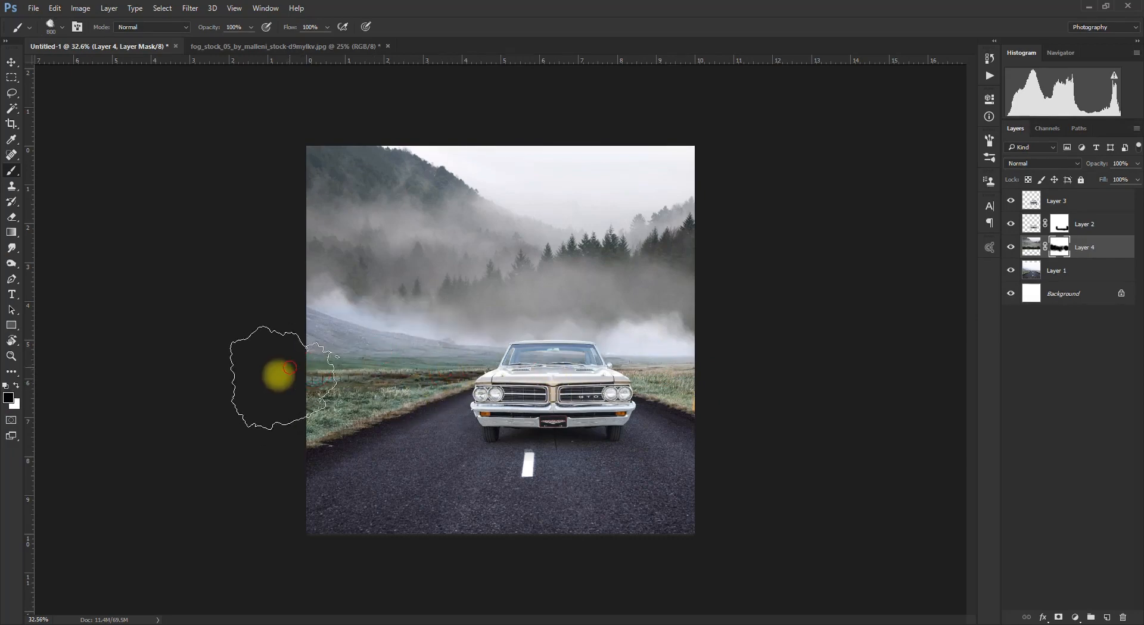
key("v")
Brighten the Layer 4 fog image with Levels, setting the white input to 223 and the midtones to 1.35.
scroll(607, 262, "up", 2)
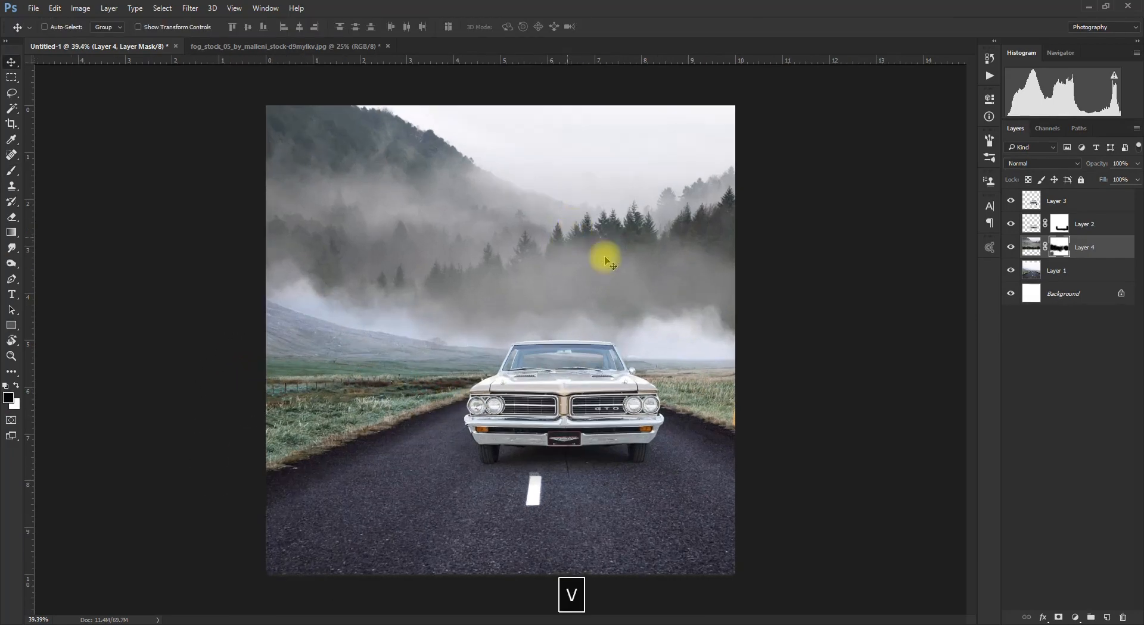
left_click(1031, 249)
key("ctrl+l")
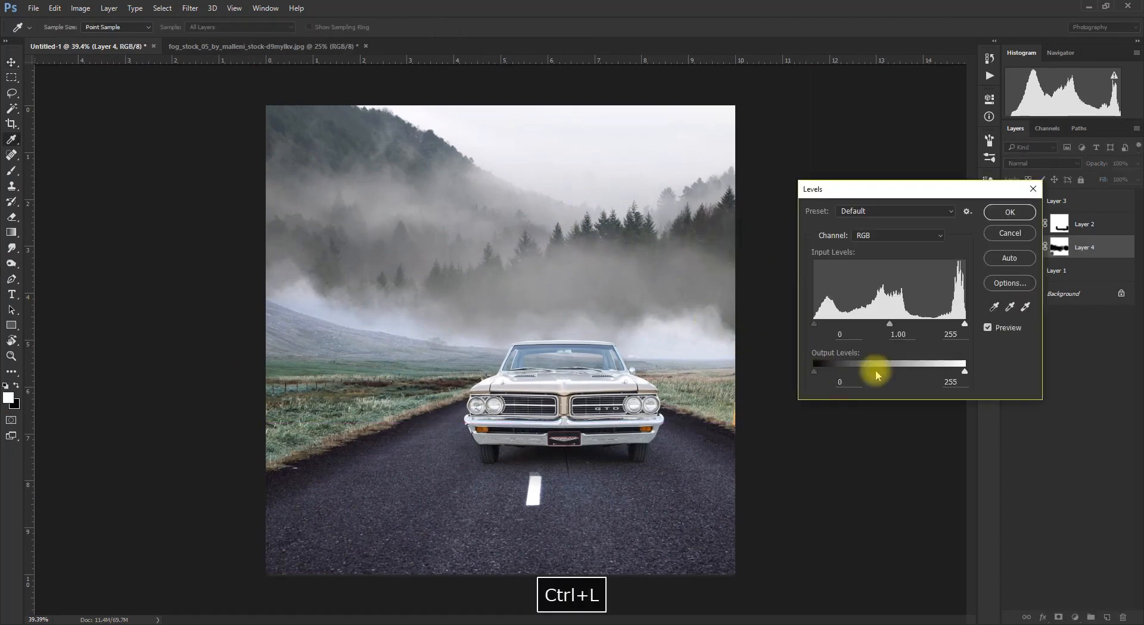
left_click_drag(963, 324, 948, 325)
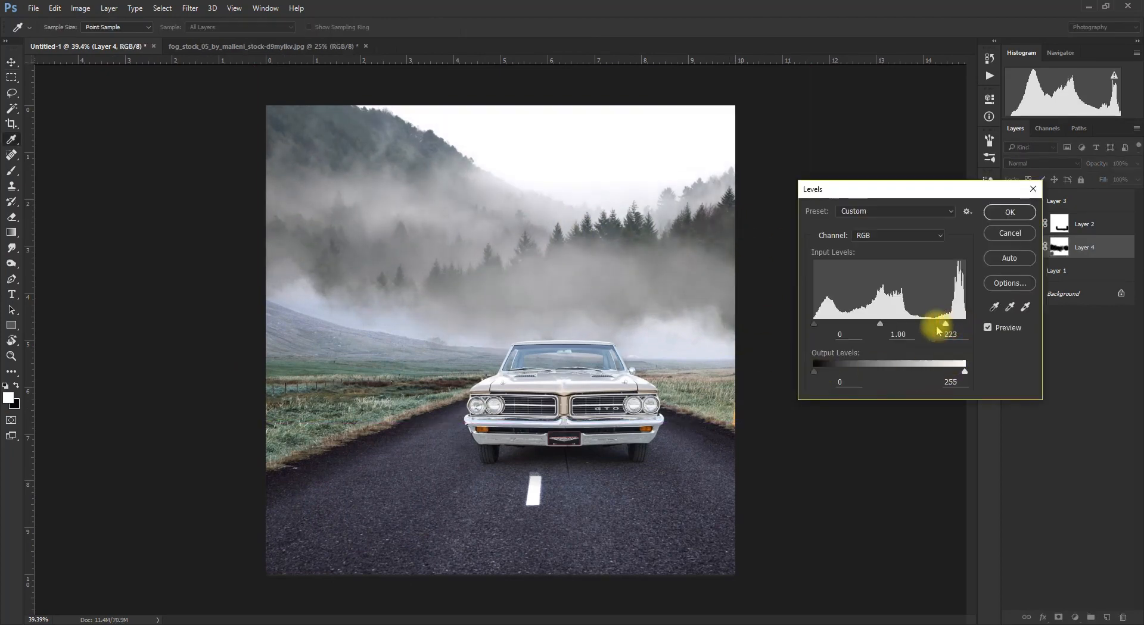
mouse_move(876, 324)
left_mouse_down()
mouse_move(854, 325)
mouse_move(870, 323)
left_mouse_up()
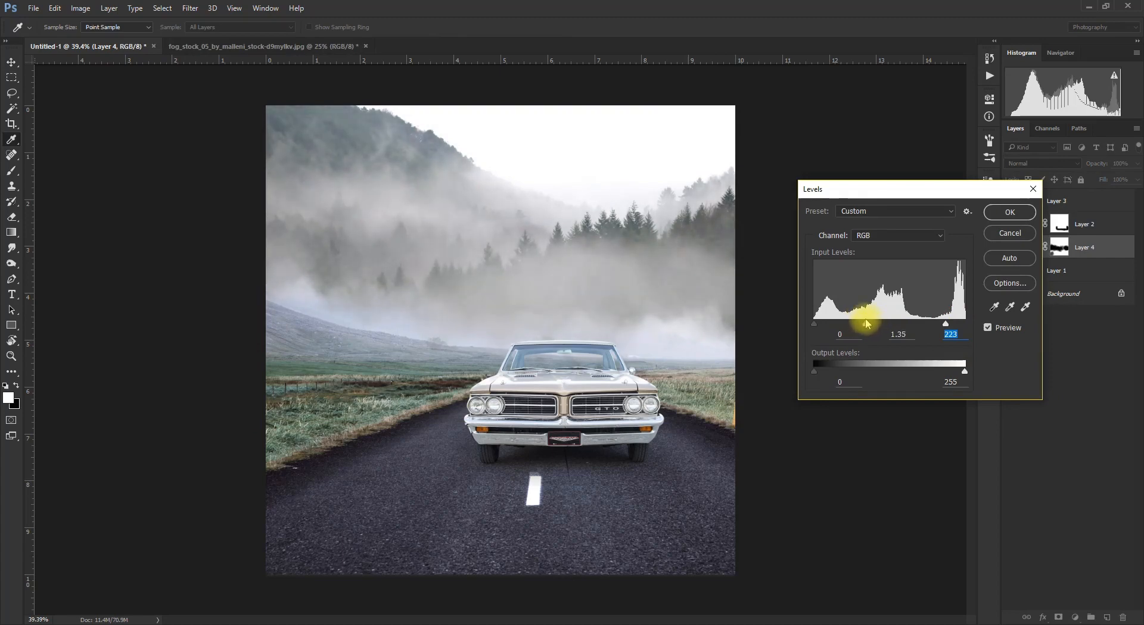
key("Return")
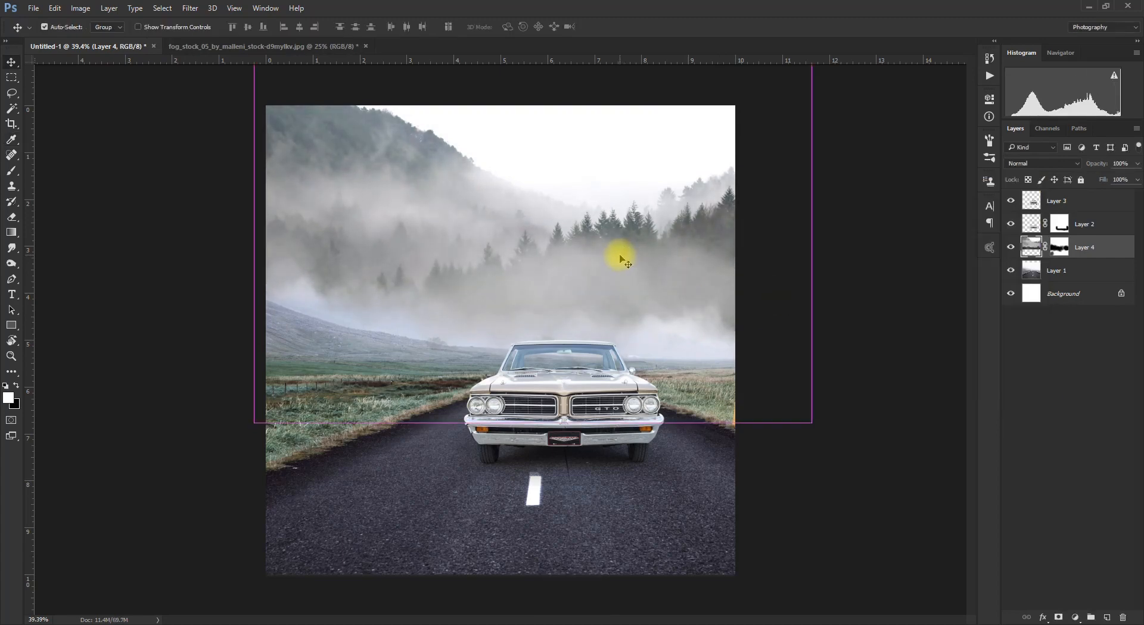
Shift the Layer 4 midtones toward blue by +21 with Color Balance.
key("ctrl+b")
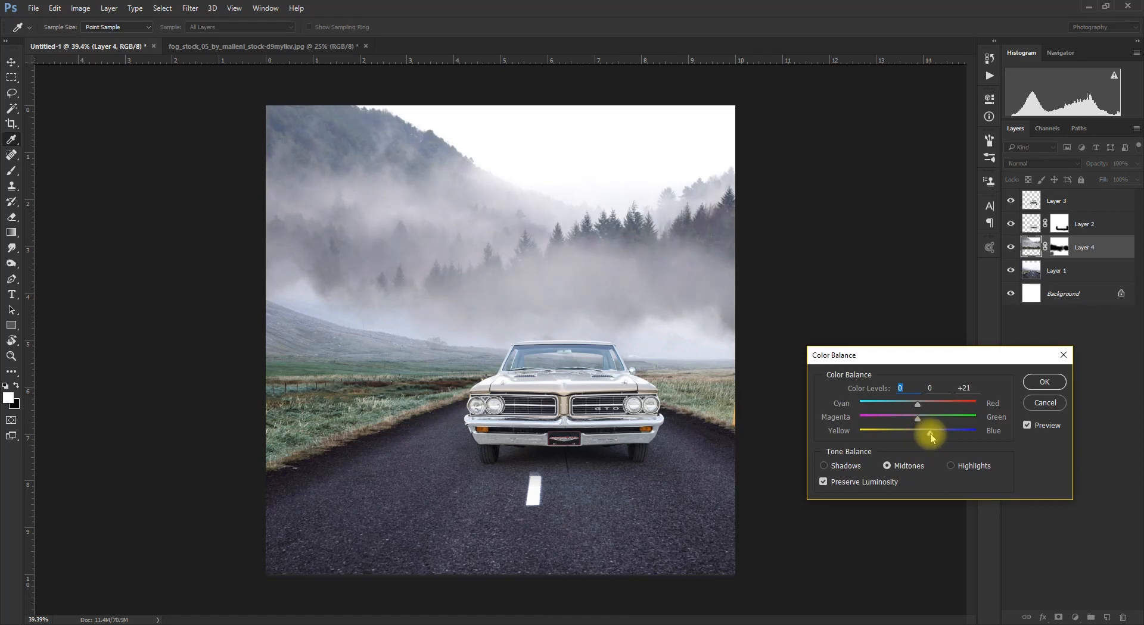
left_click(931, 436)
left_click(1044, 384)
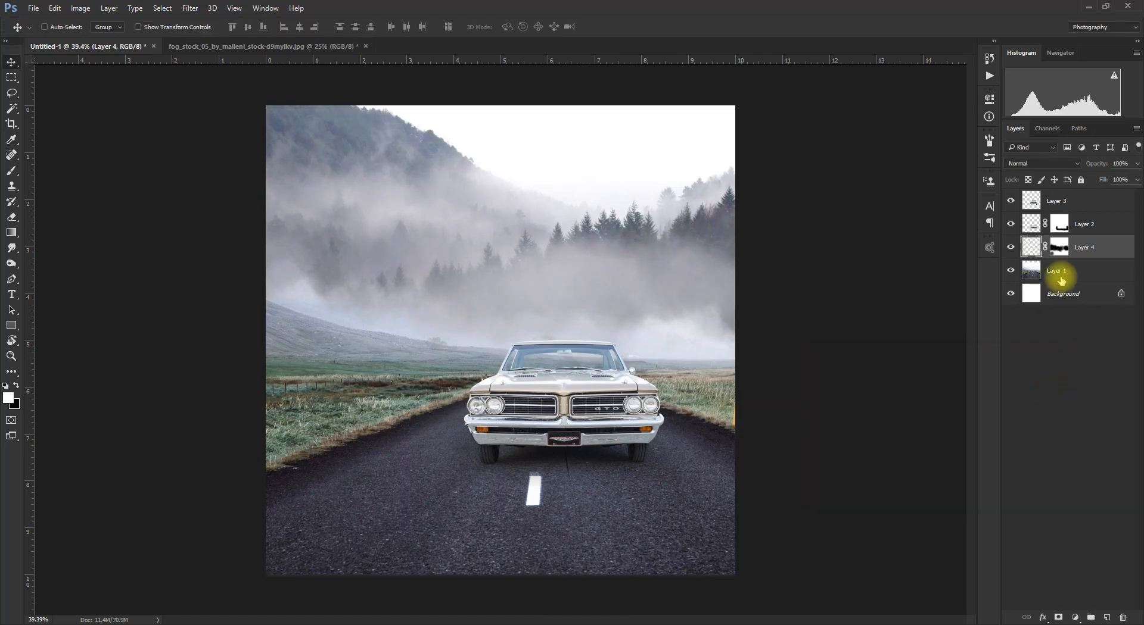
Paint black on the Layer 4 mask at 20% brush opacity to soften the fog's lower edge around the car.
left_click(1064, 253)
key("b")
key("x")
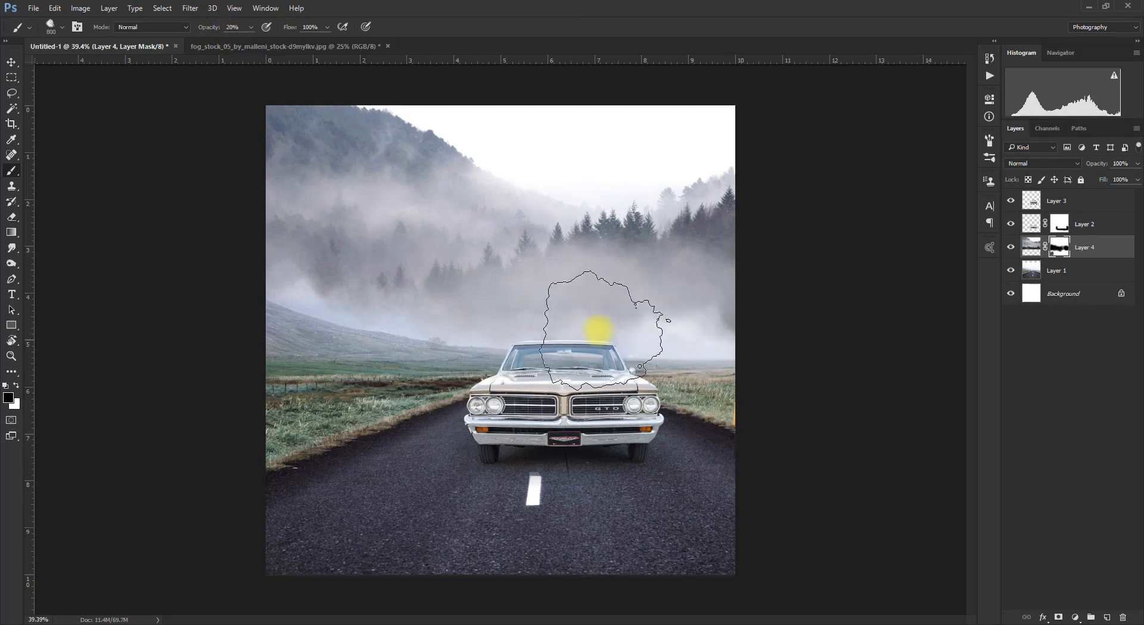
mouse_move(613, 314)
left_mouse_down()
mouse_move(532, 350)
mouse_move(730, 365)
left_mouse_up()
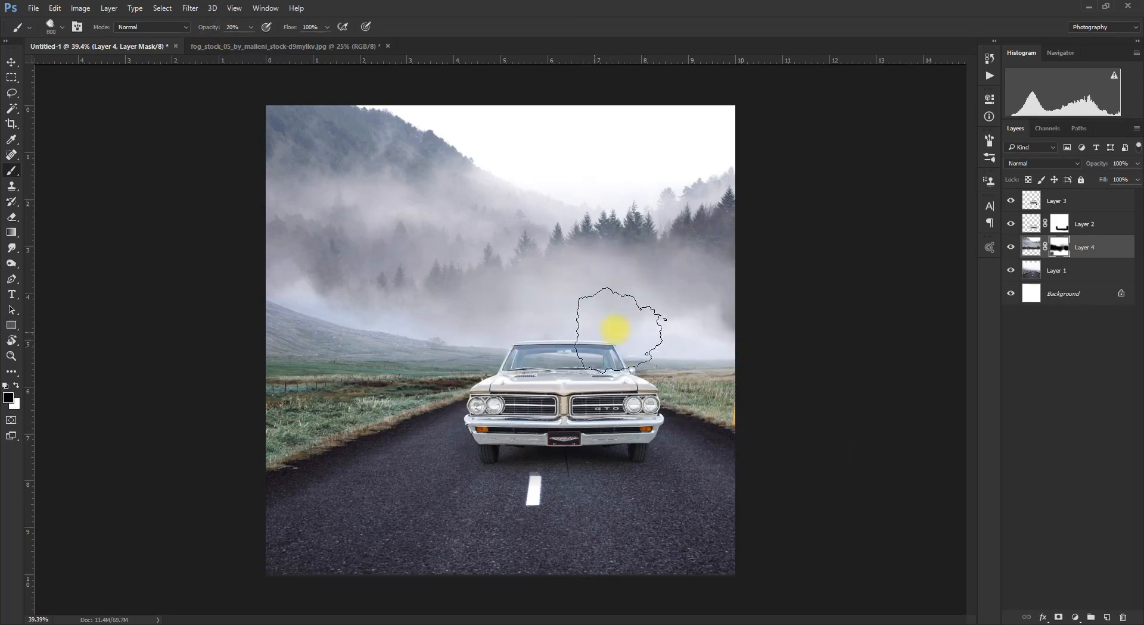
mouse_move(615, 329)
left_mouse_down()
mouse_move(749, 337)
mouse_move(650, 312)
mouse_move(655, 334)
mouse_move(745, 378)
mouse_move(719, 332)
mouse_move(618, 326)
mouse_move(827, 354)
mouse_move(513, 354)
mouse_move(665, 300)
mouse_move(507, 421)
mouse_move(615, 389)
mouse_move(782, 389)
mouse_move(338, 430)
mouse_move(458, 382)
mouse_move(325, 339)
mouse_move(379, 341)
mouse_move(190, 323)
mouse_move(232, 266)
mouse_move(216, 400)
mouse_move(273, 381)
mouse_move(520, 408)
mouse_move(712, 390)
mouse_move(481, 466)
mouse_move(801, 430)
mouse_move(737, 389)
mouse_move(612, 389)
mouse_move(659, 367)
left_mouse_up()
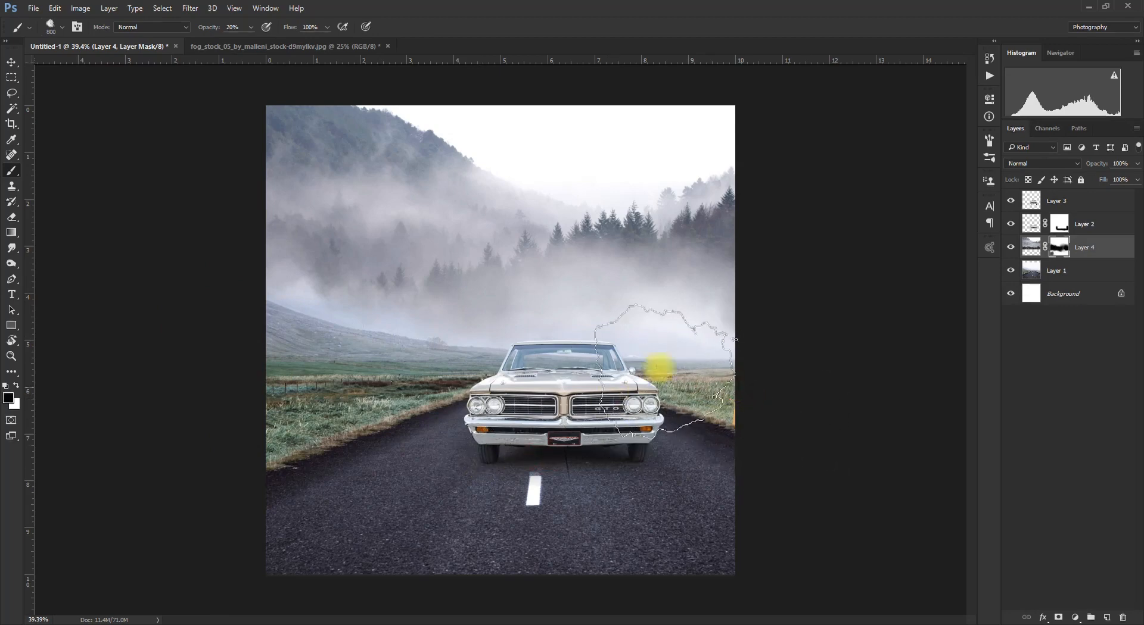
key("v")
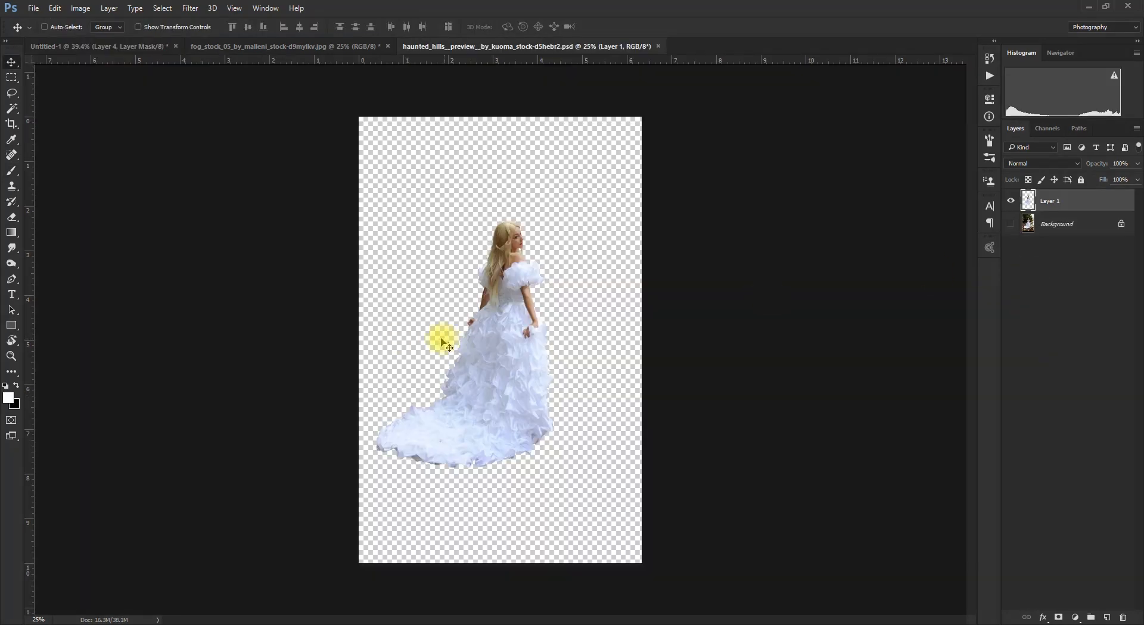
Bring the cut-out woman in the white dress into the composite, and close the fog and woman source documents without saving.
left_click_drag(516, 337, 499, 387)
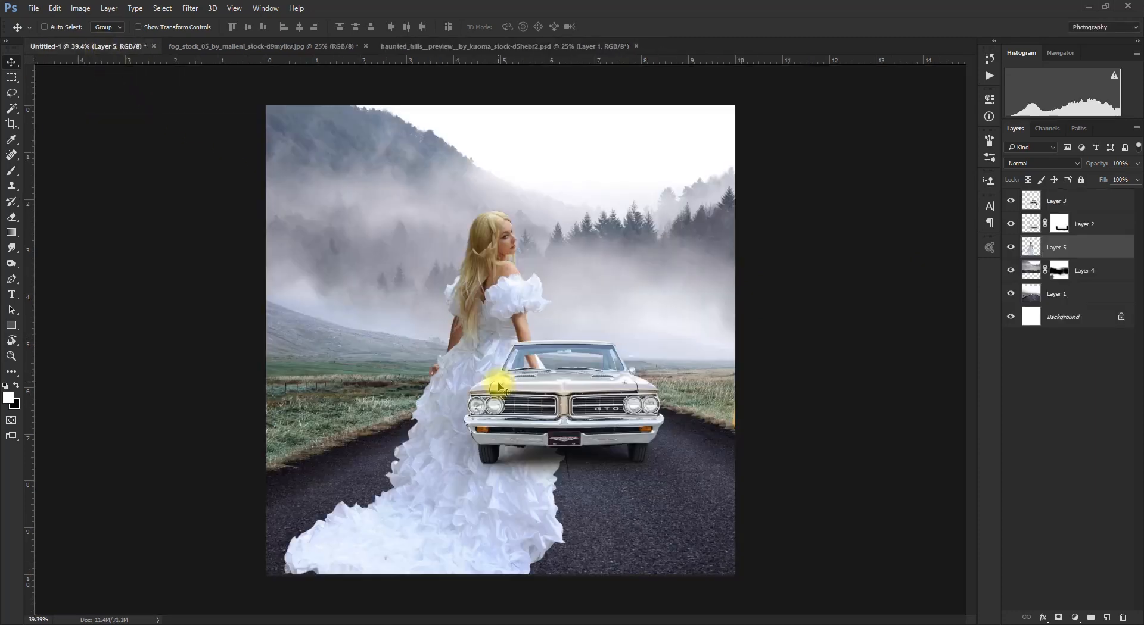
left_click(365, 46)
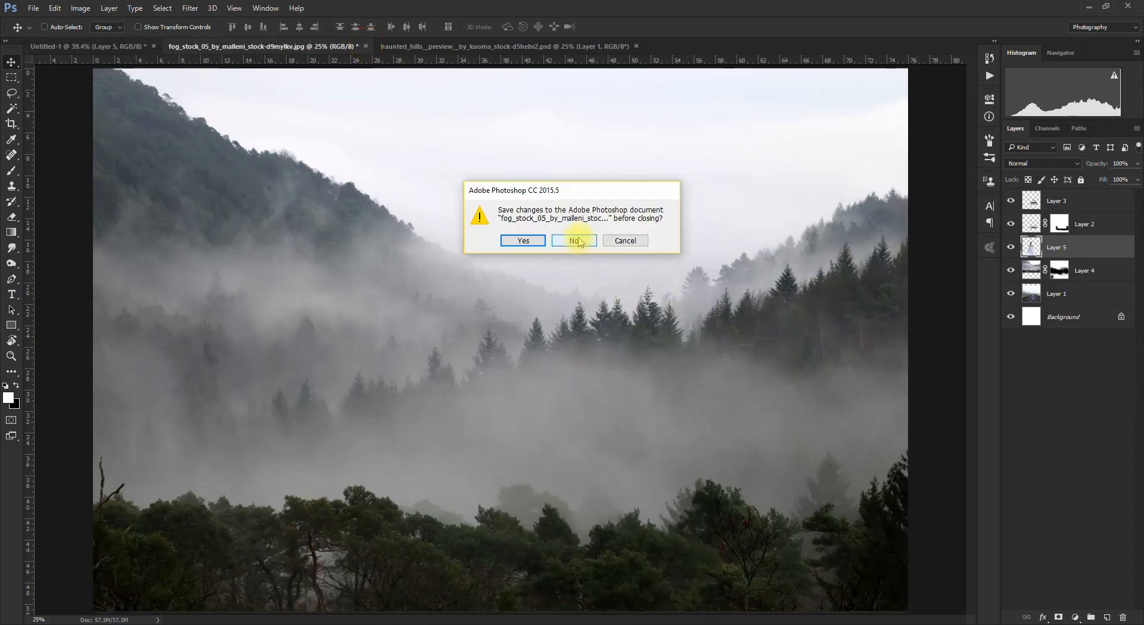
left_click(577, 240)
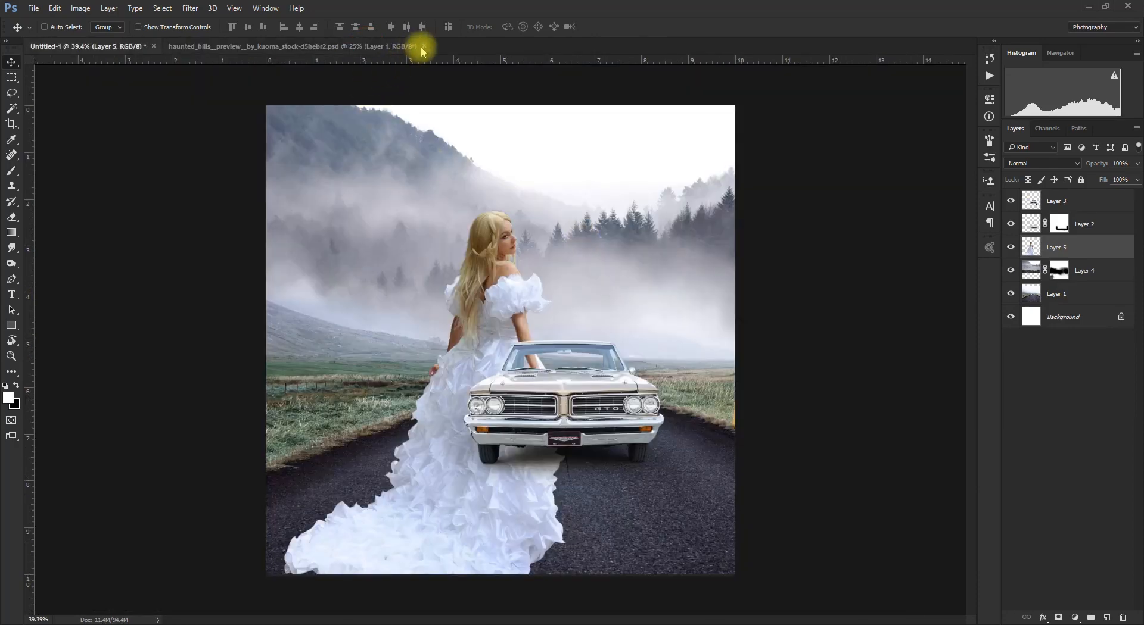
left_click(425, 46)
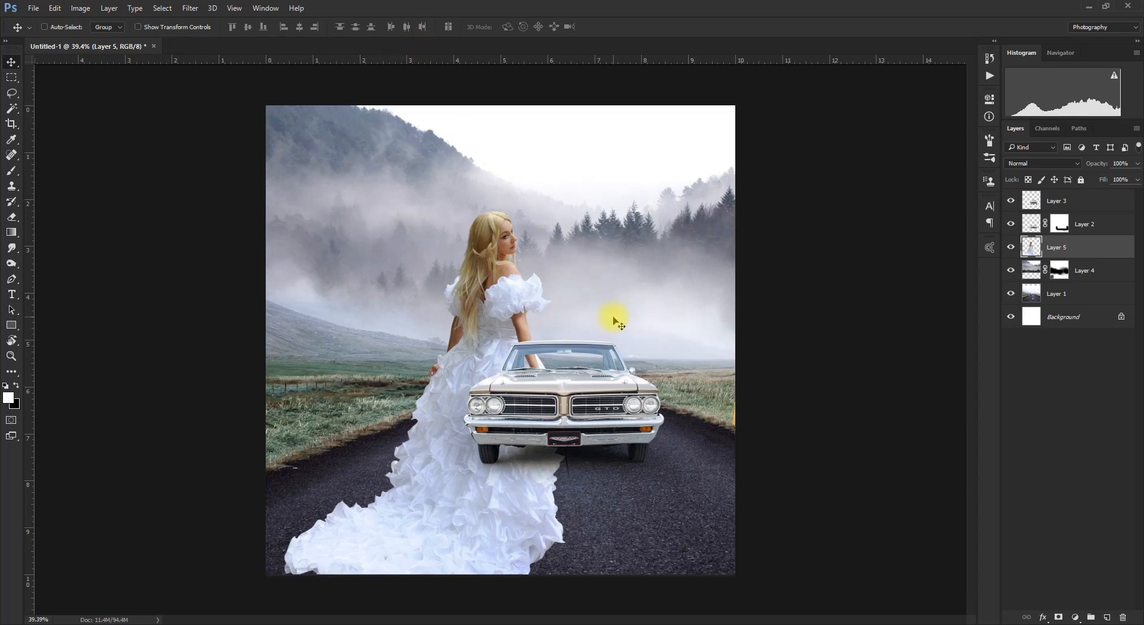
Move the woman's layer (Layer 5) to the top of the layer stack and convert it to a Smart Object.
key("ctrl+bracketright")
key("ctrl+bracketright")
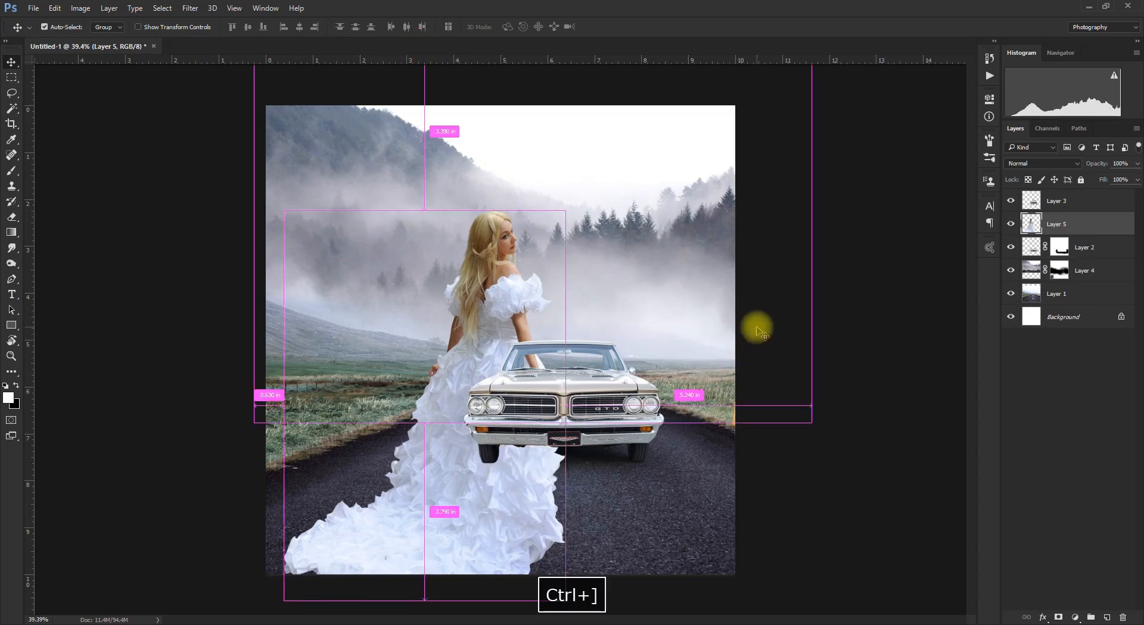
right_click(1098, 201)
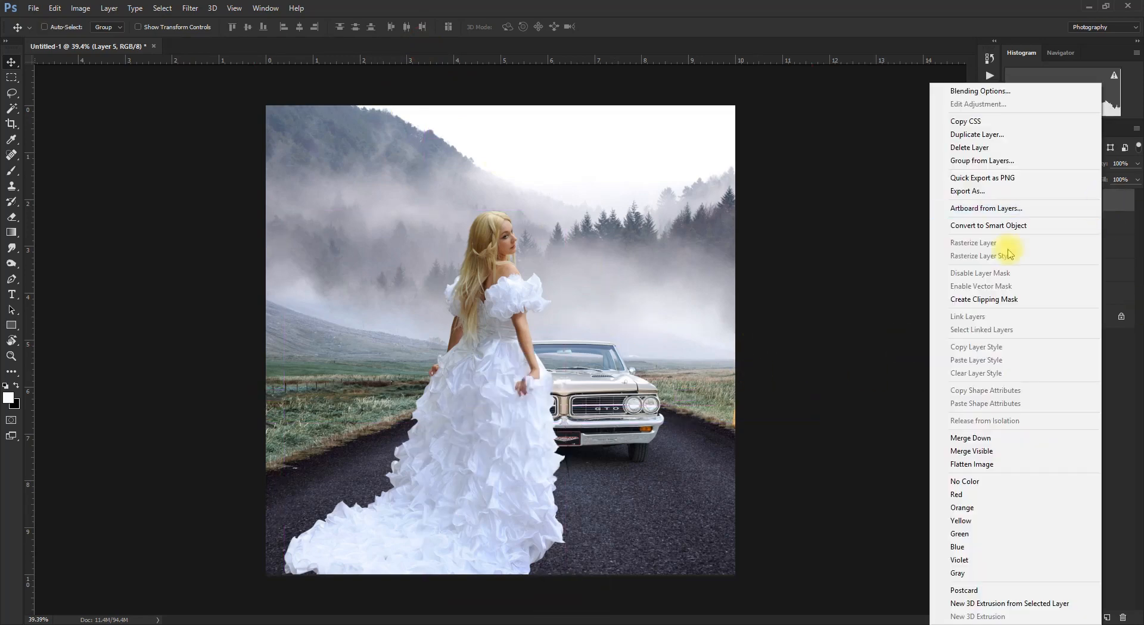
left_click(995, 230)
Scale down the woman and place her on the road just left of the car.
key("ctrl+t")
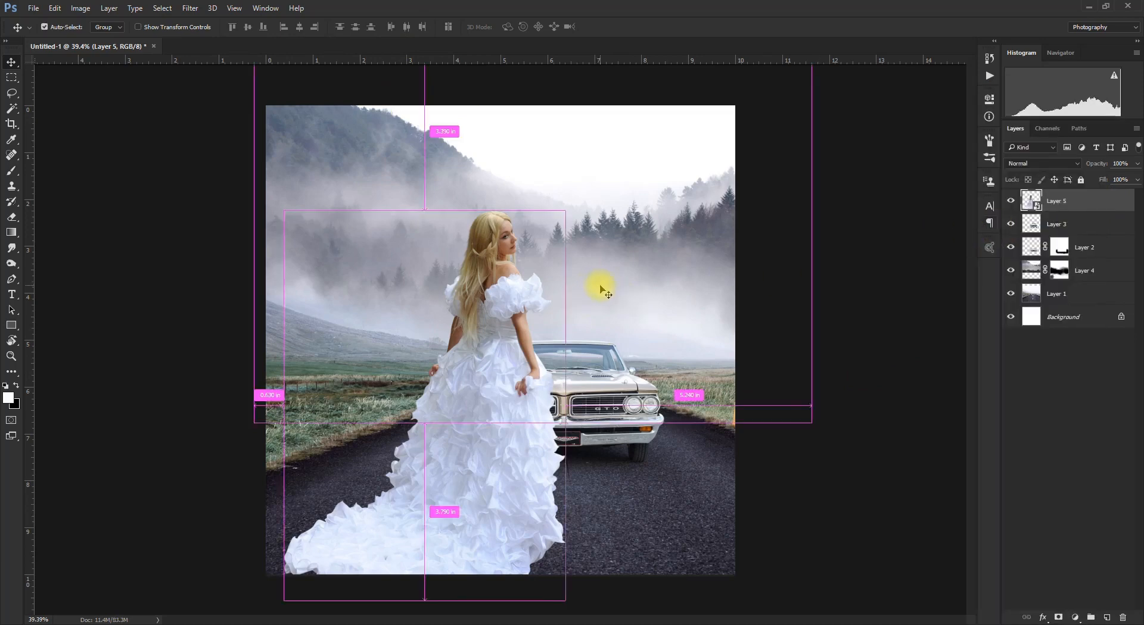
left_click_drag(565, 211, 518, 275)
left_click_drag(501, 398, 472, 429)
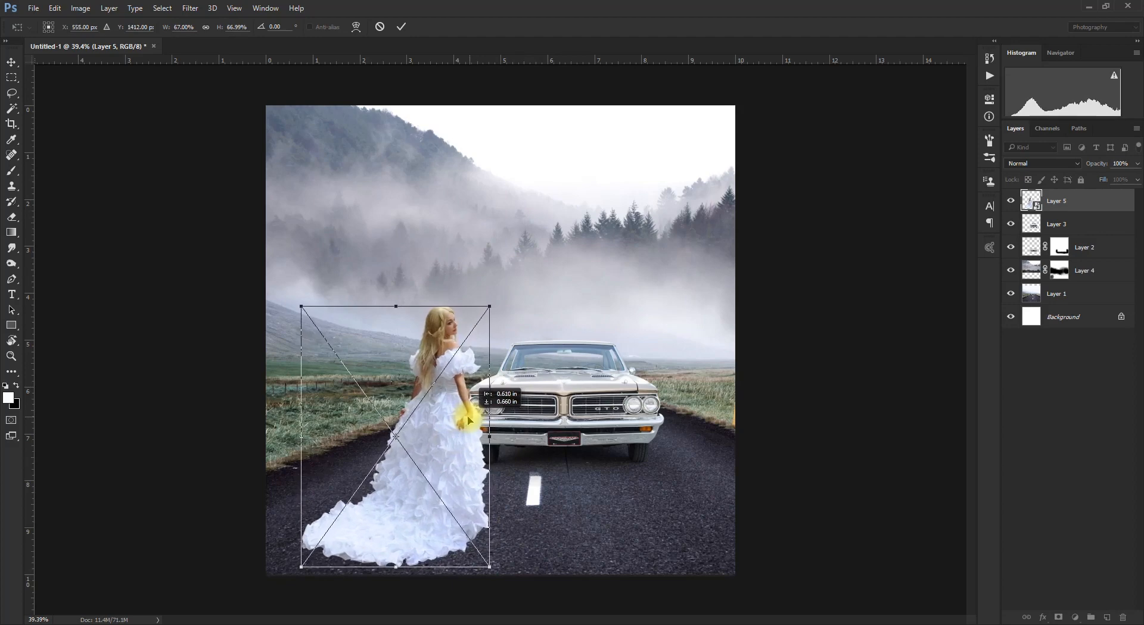
left_click_drag(488, 306, 503, 284)
left_click_drag(469, 437, 448, 432)
key("Return")
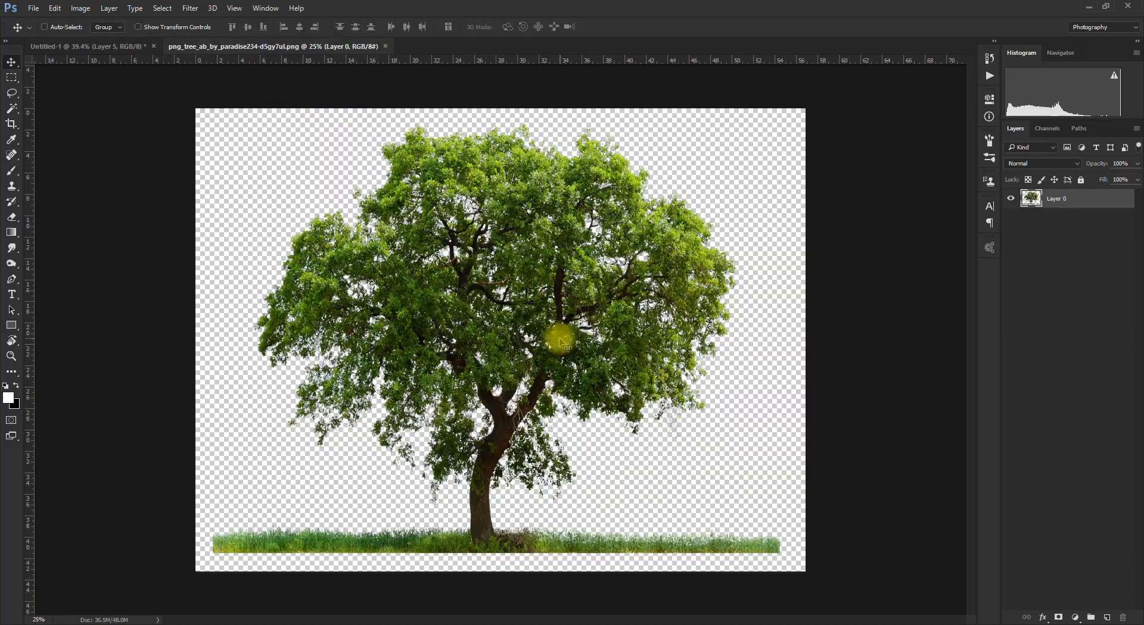
Bring the cut-out tree into the composite and convert its layer (Layer 6) to a Smart Object.
left_click_drag(560, 321, 480, 271)
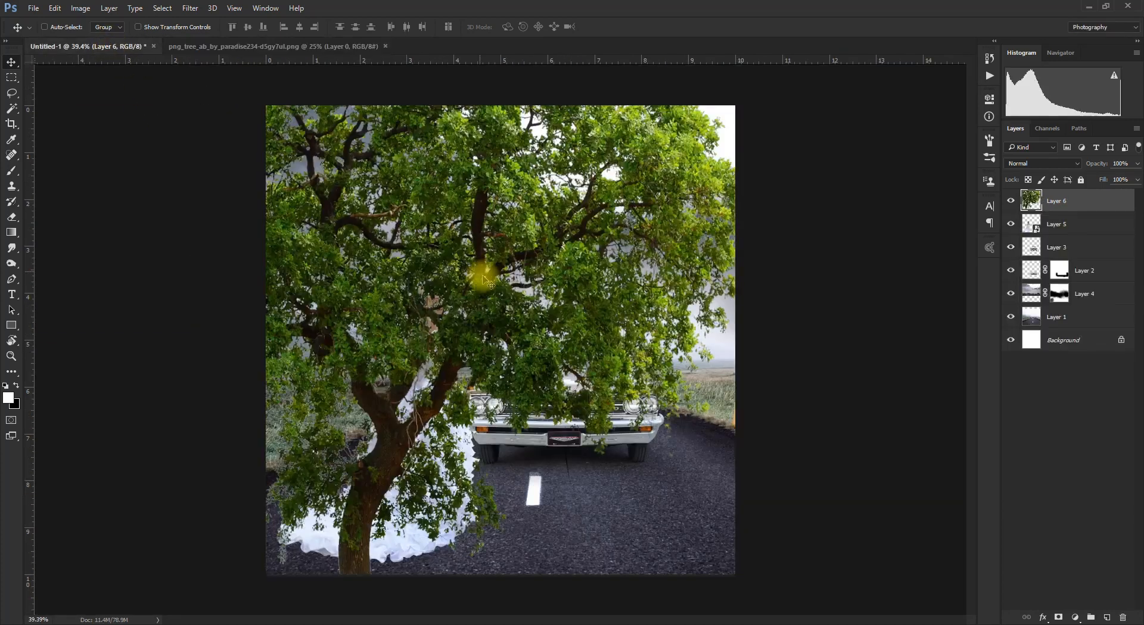
right_click(1080, 197)
left_click(947, 225)
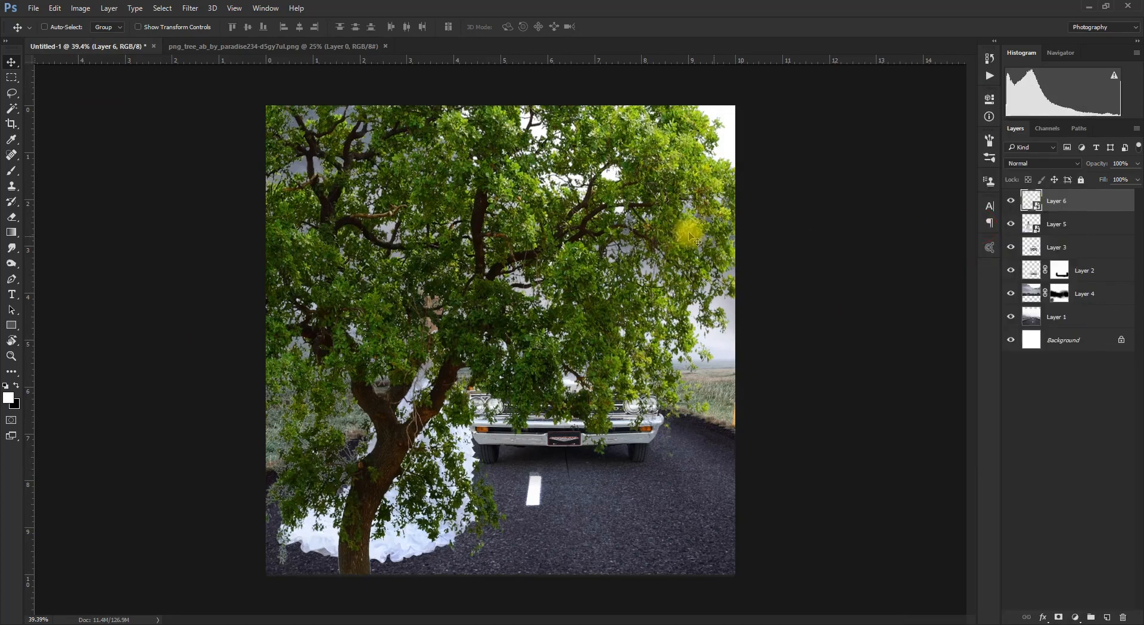
Move the tree layer below the car's Layer 3, scale it to about 21%, and place it in the field behind the woman.
key("ctrl+bracketleft")
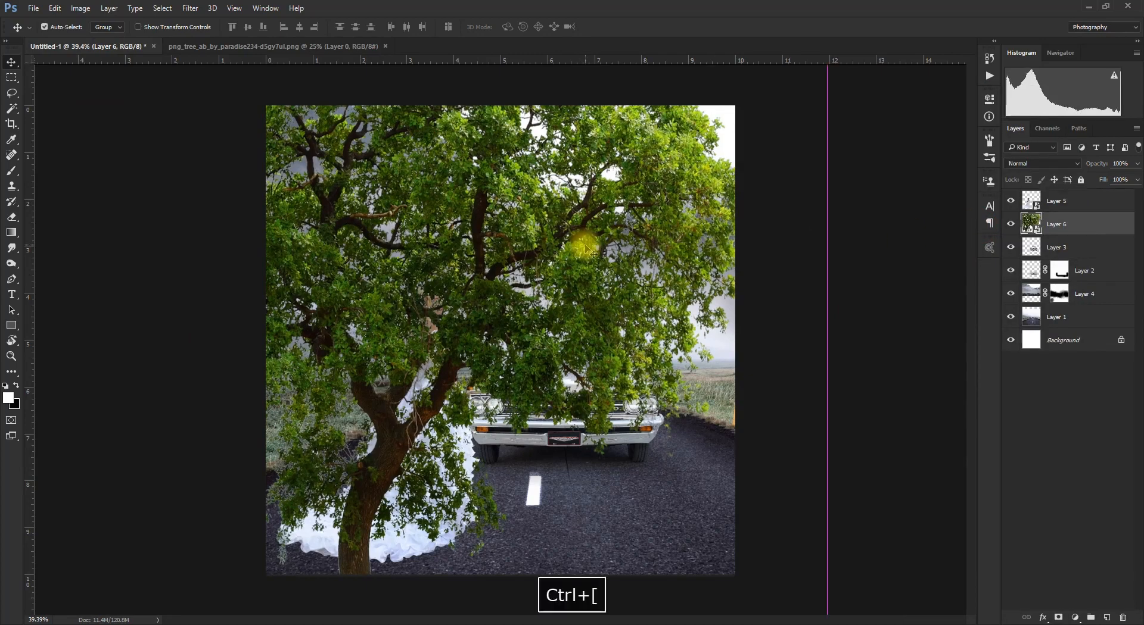
key("ctrl+bracketleft")
key("ctrl+t")
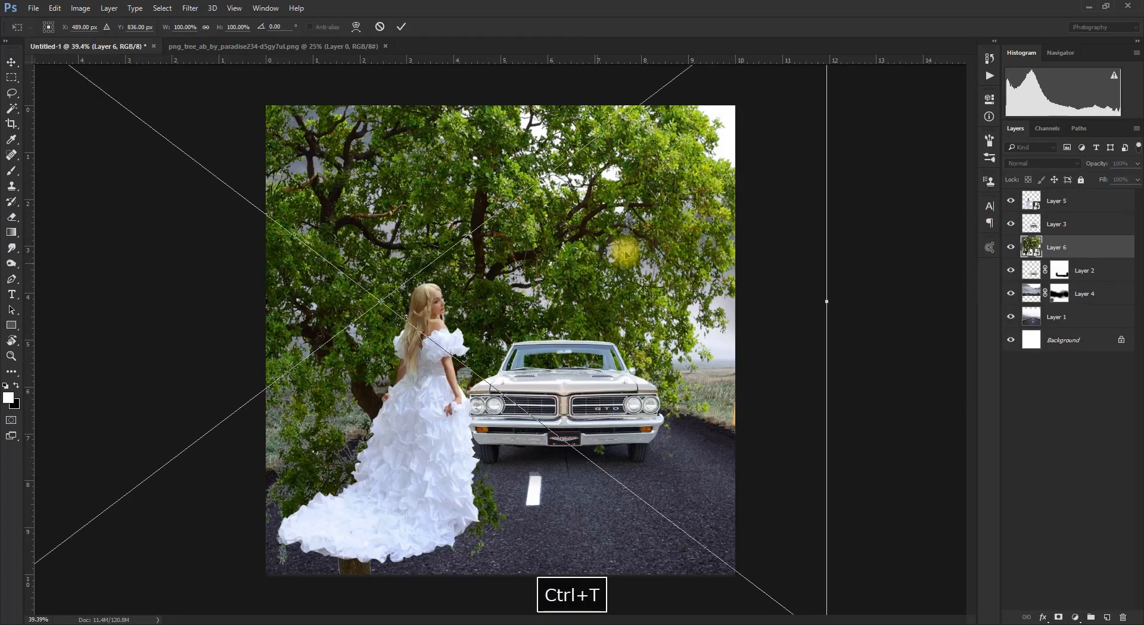
left_click_drag(589, 253, 779, 209)
left_click_drag(811, 117, 466, 345)
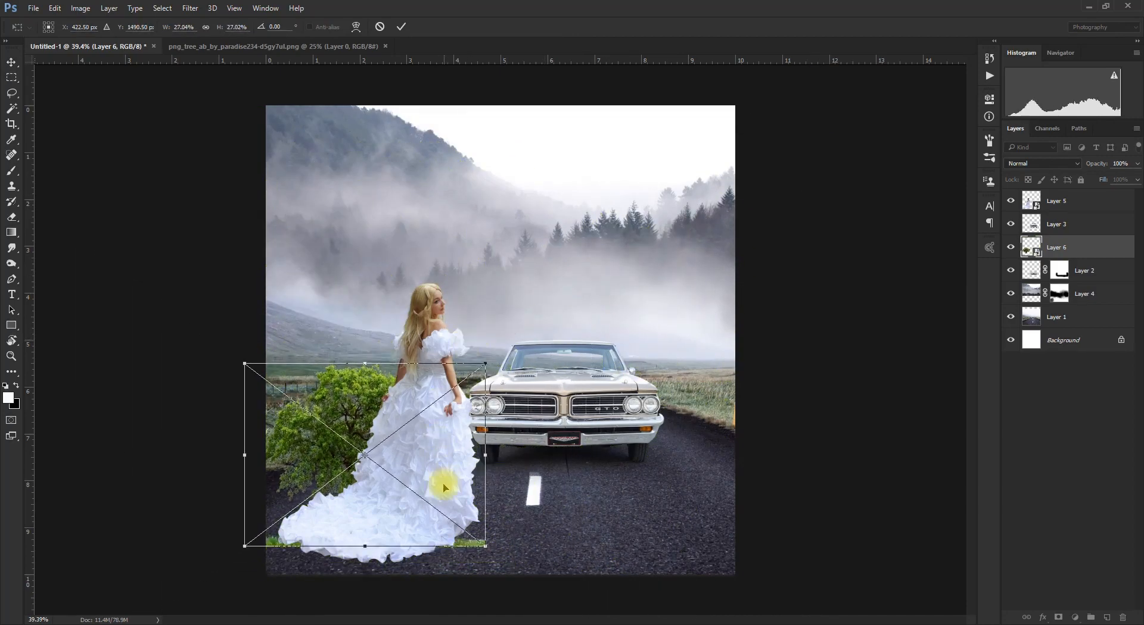
left_click_drag(444, 488, 373, 306)
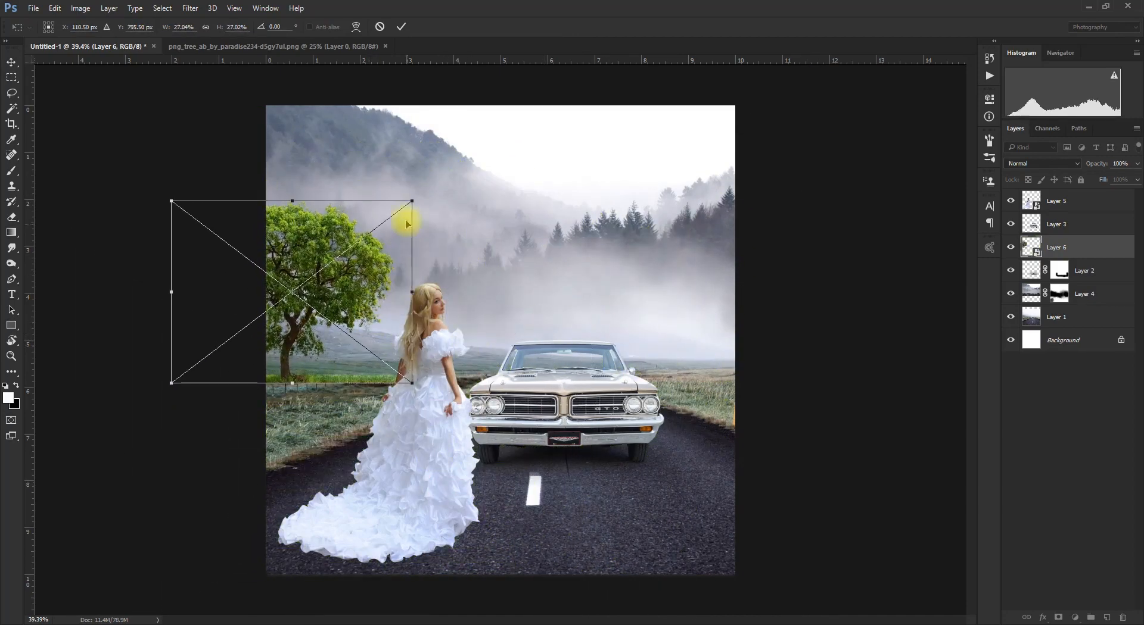
left_click_drag(411, 203, 385, 222)
left_click_drag(379, 302, 367, 329)
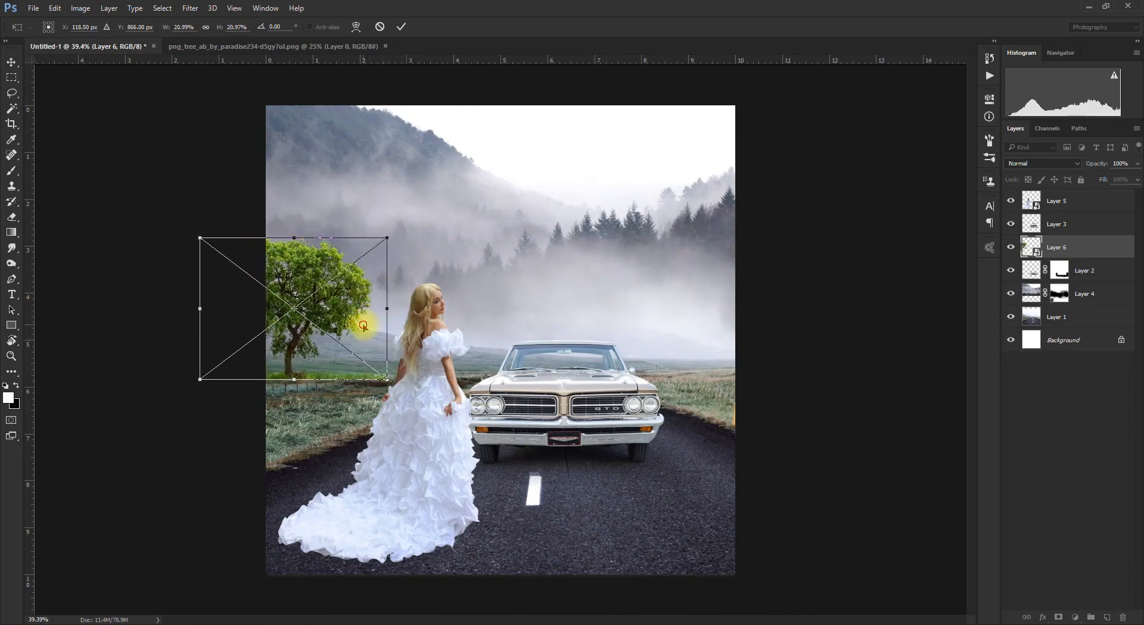
double_click(363, 326)
Add a layer mask to the tree (Layer 6) and paint black at 100% brush opacity over the grass strip under its trunk.
scroll(345, 326, "up", 5)
key("space")
left_click_drag(263, 393, 401, 381)
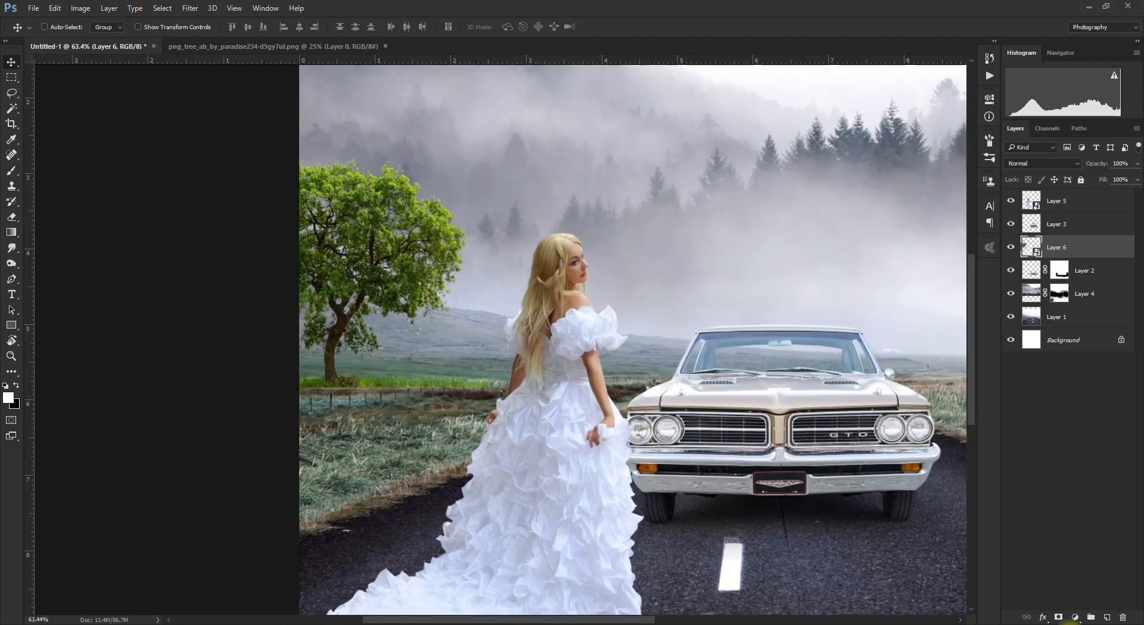
left_click(1058, 618)
key("b")
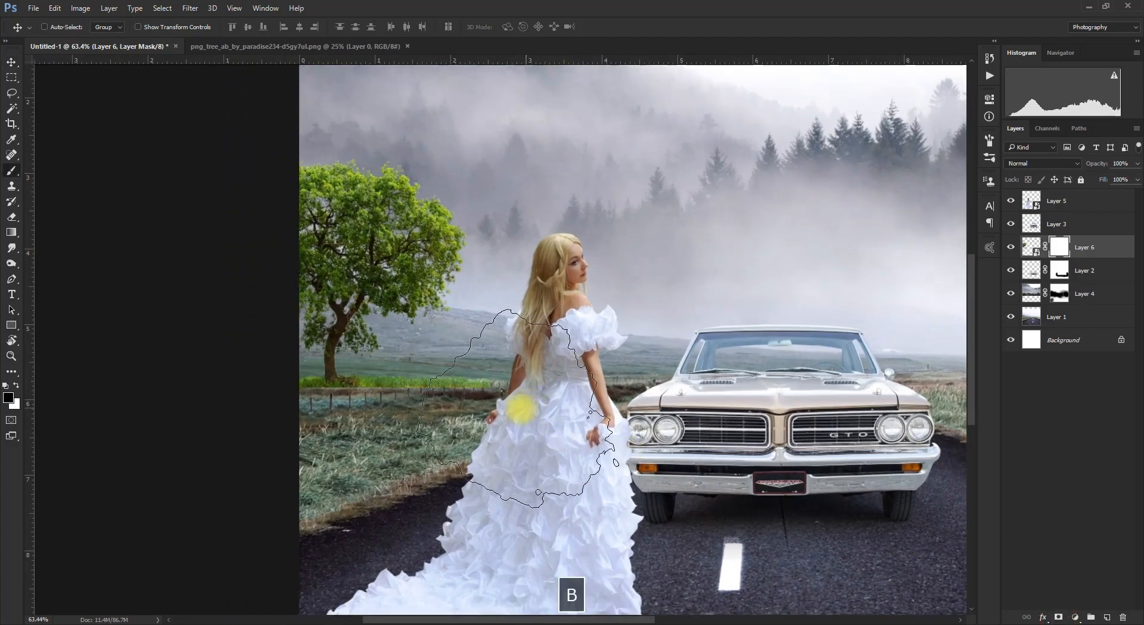
key("bracketleft")
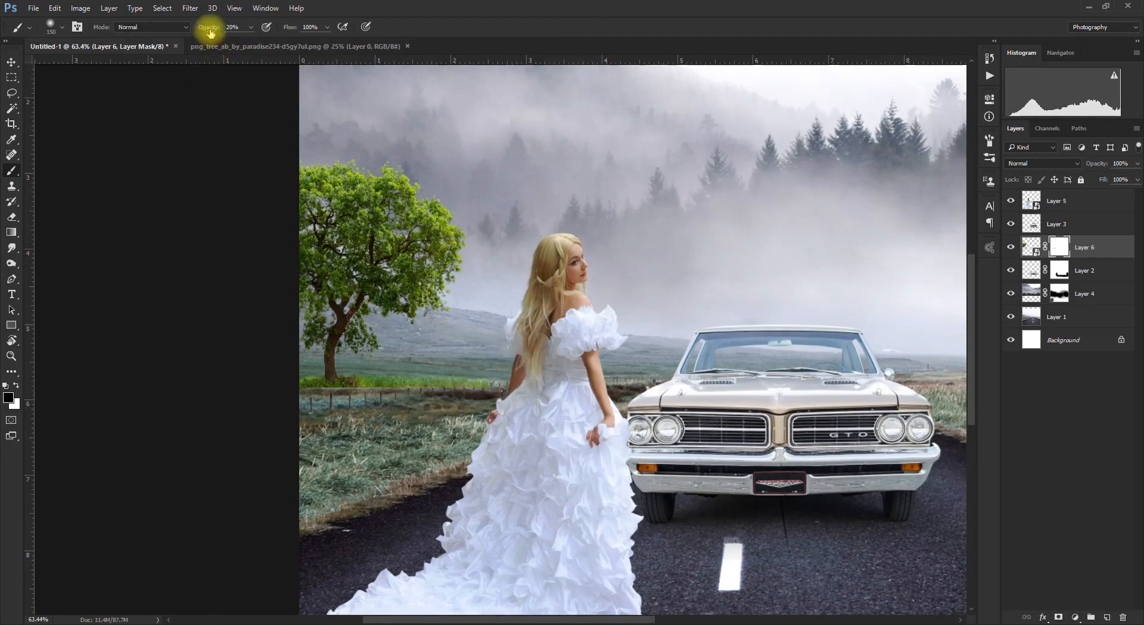
left_click_drag(208, 28, 353, 28)
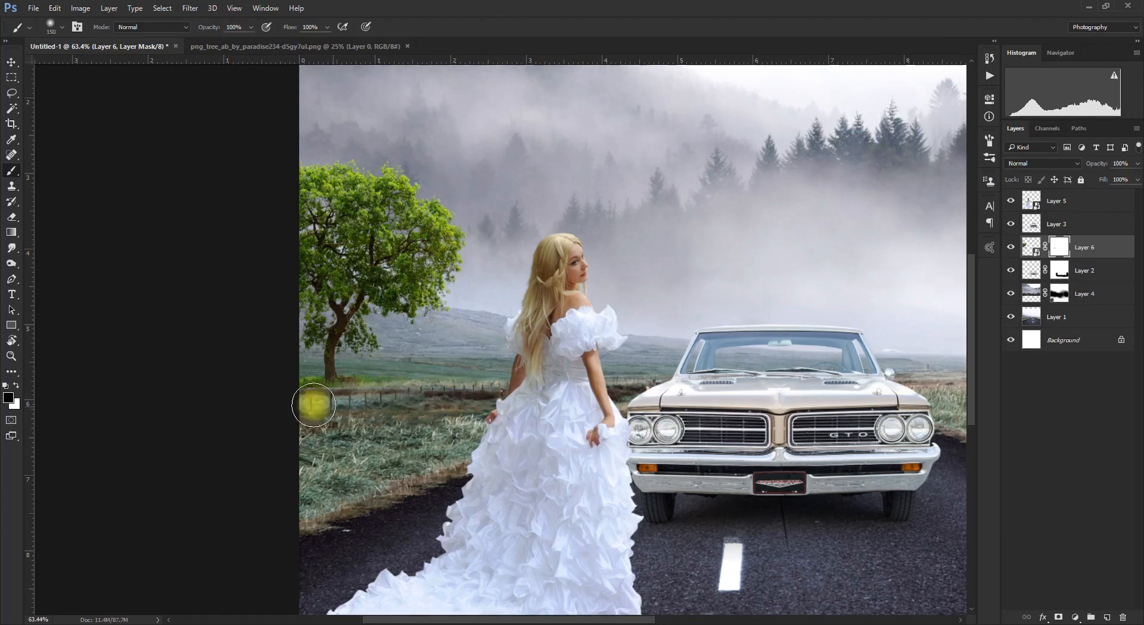
key("v")
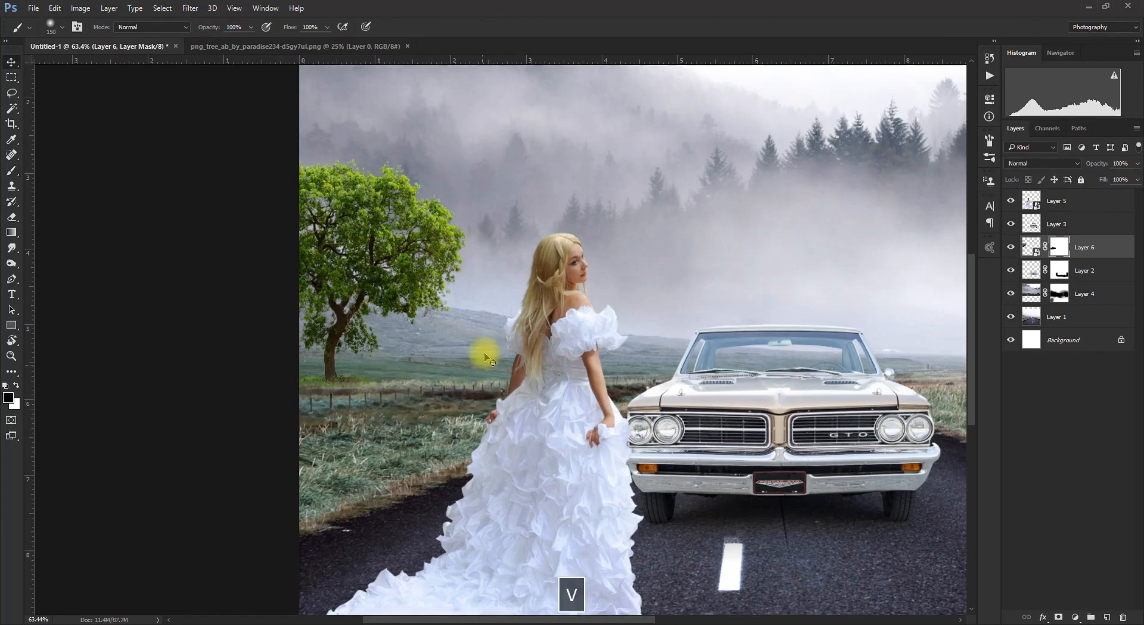
Apply Hue/Saturation to the tree's Smart Object with Saturation -52, and collapse its smart filter list.
scroll(455, 304, "down", 2)
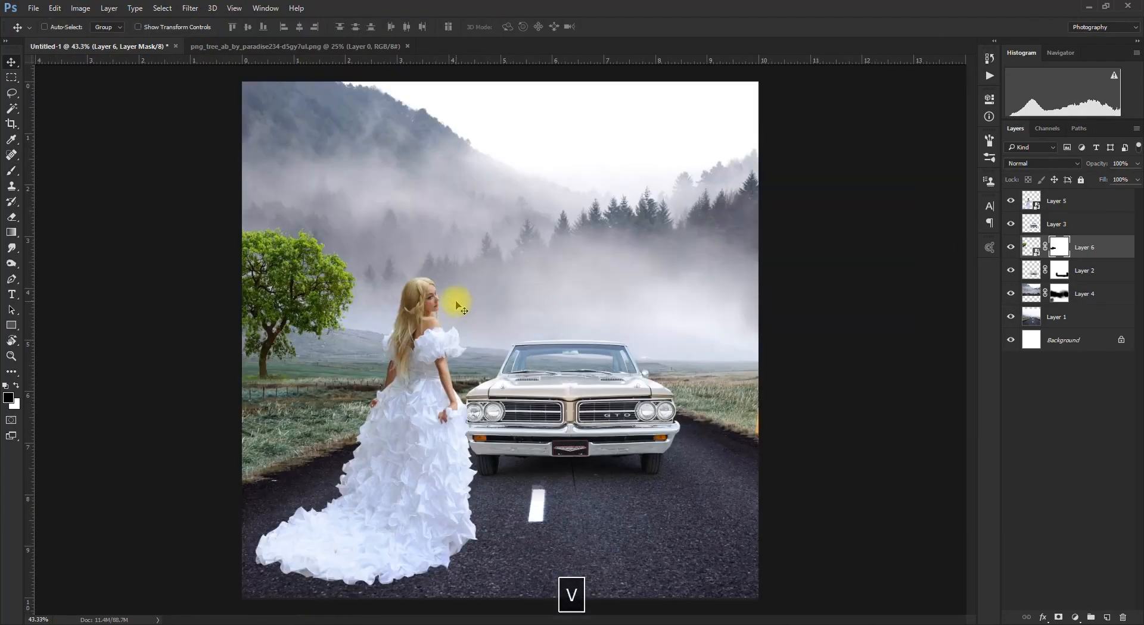
left_click(1029, 246)
key("ctrl+u")
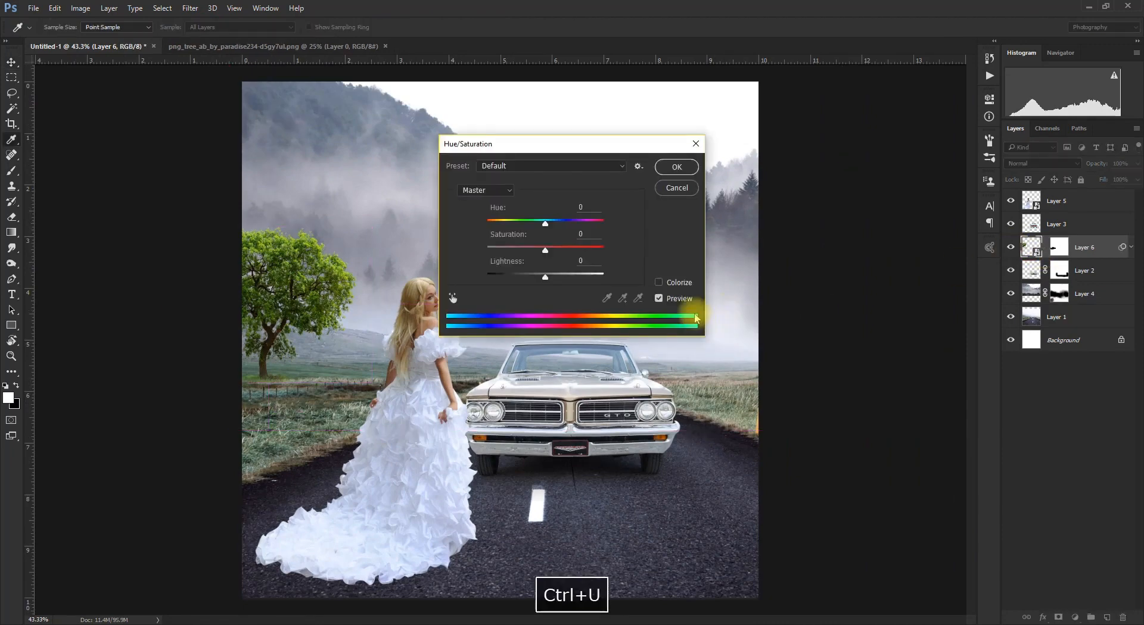
left_click_drag(545, 250, 525, 251)
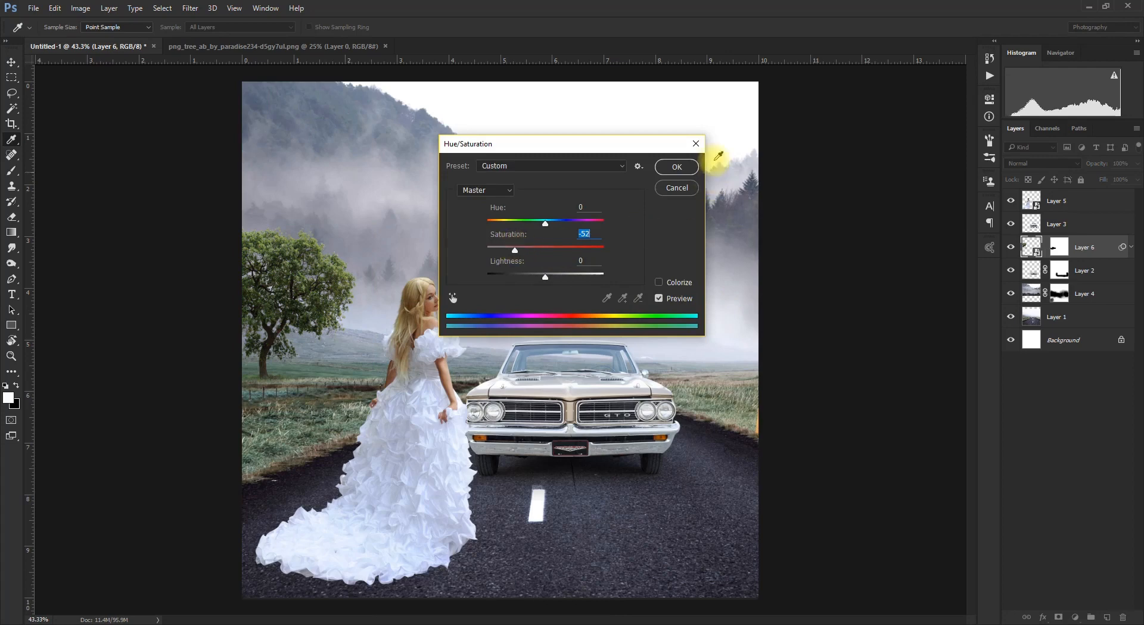
left_click(676, 166)
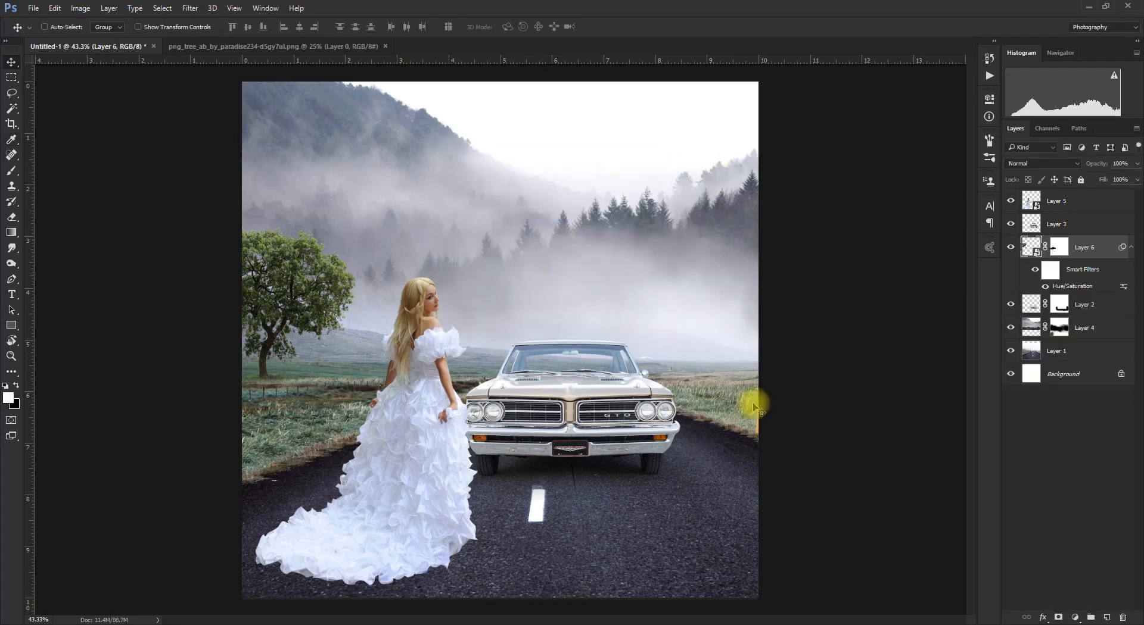
left_click(1129, 249)
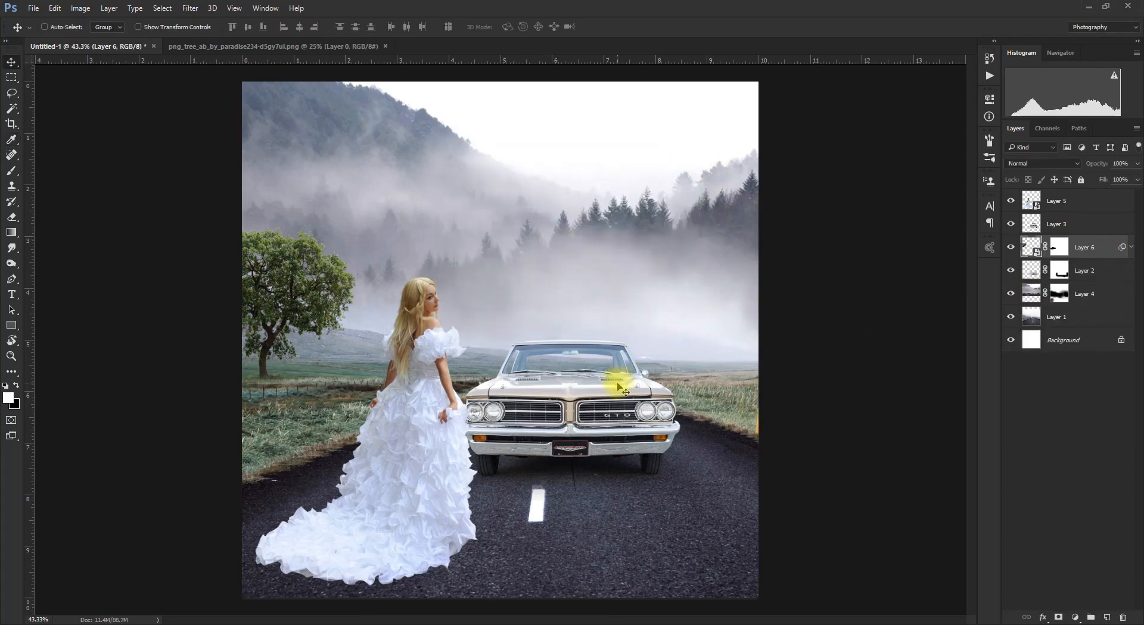
Select the car's Layer 3 and start a Pen path at the windshield's lower-left corner, tracing up the left pillar.
scroll(620, 387, "up", 5)
right_click(586, 400)
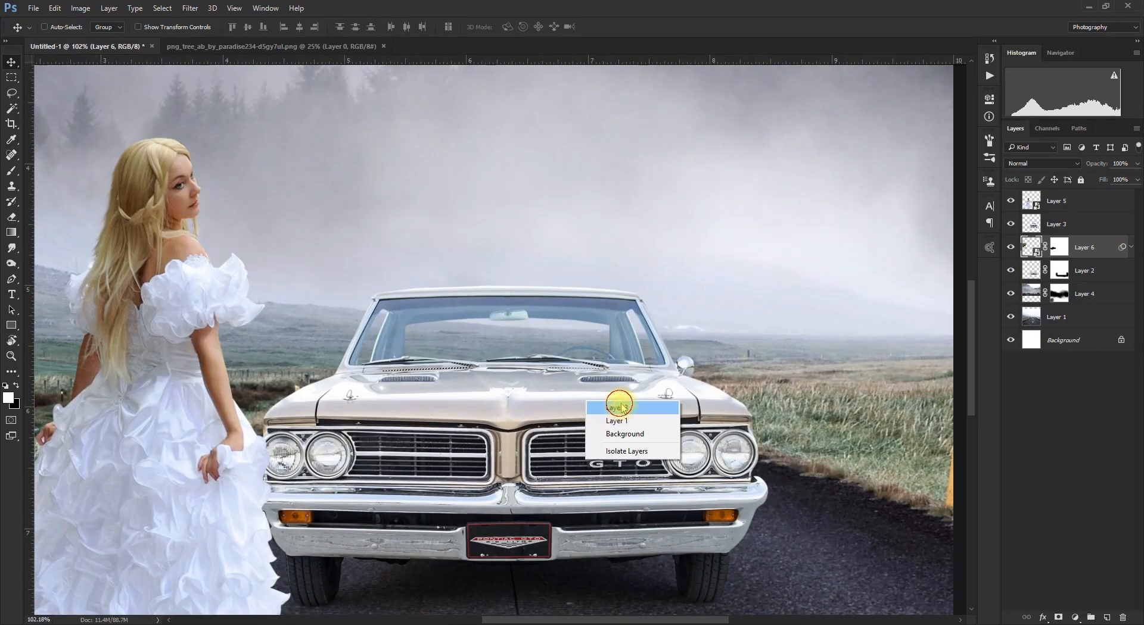
left_click(620, 408)
scroll(364, 364, "up", 9)
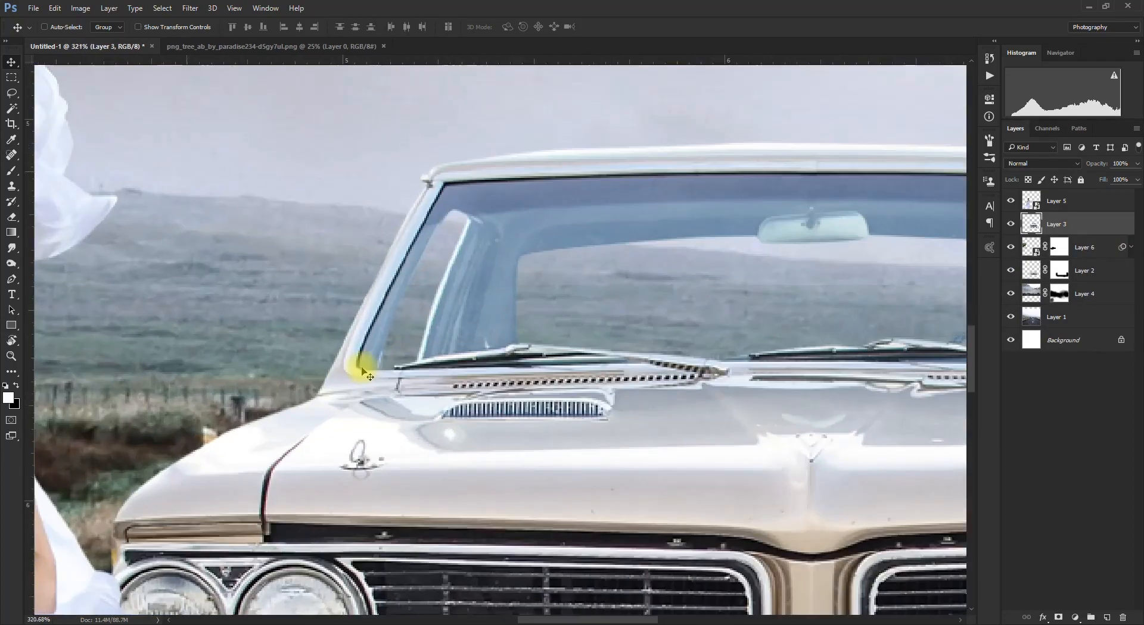
key("p")
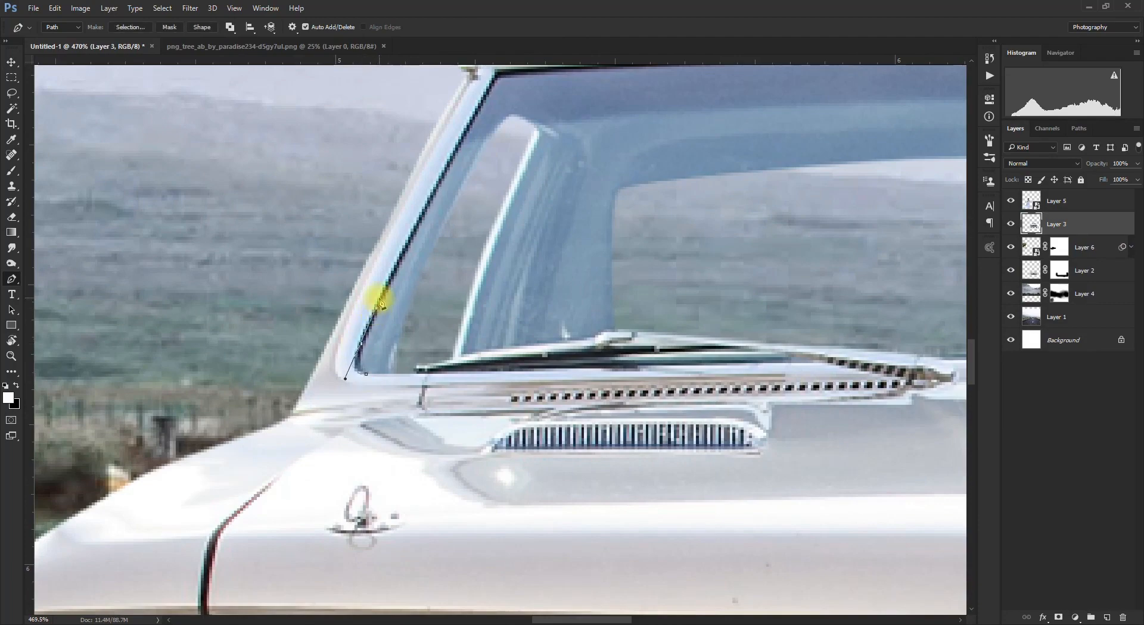
key("space")
left_click_drag(409, 289, 386, 337)
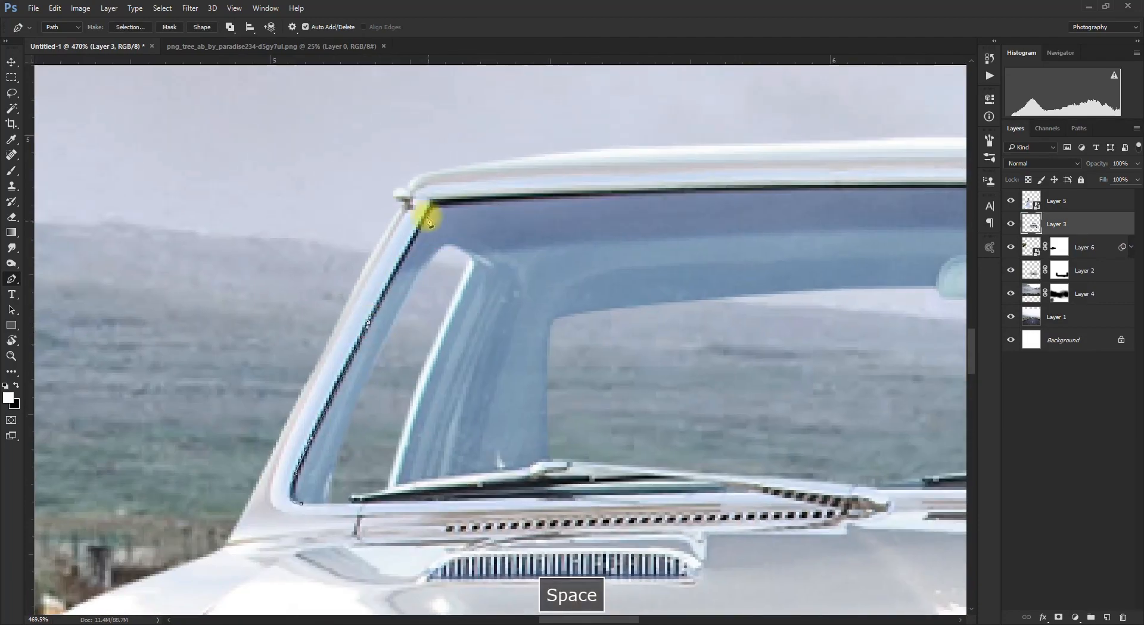
Continue the Pen path along the windshield's top edge to its upper-right corner.
key("space")
left_click_drag(722, 199, 427, 203)
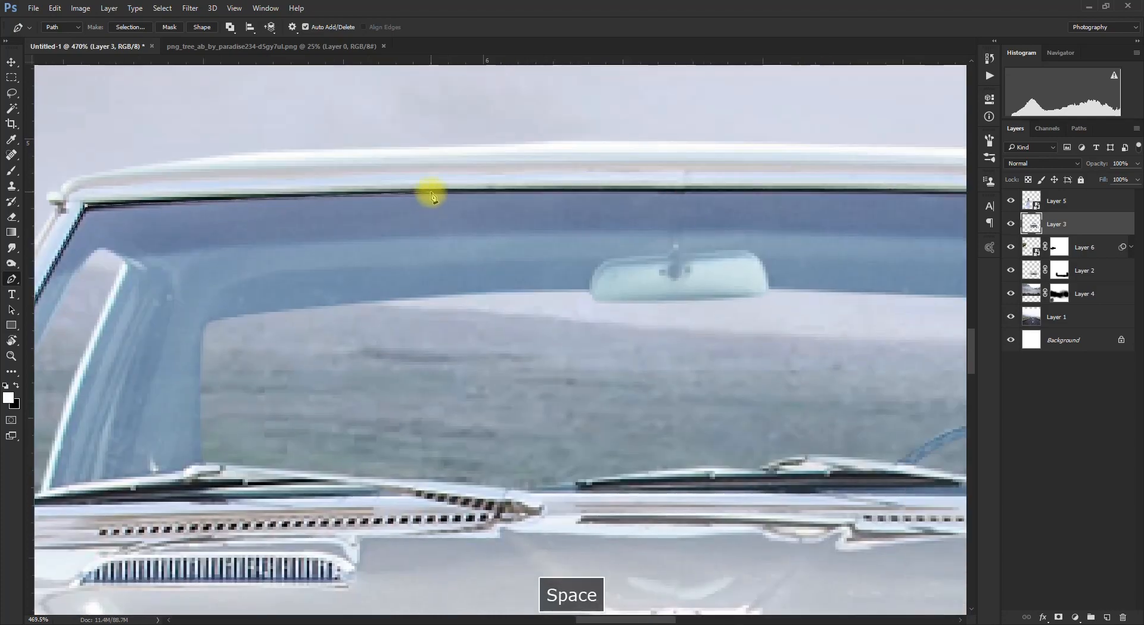
left_click_drag(669, 172, 423, 207)
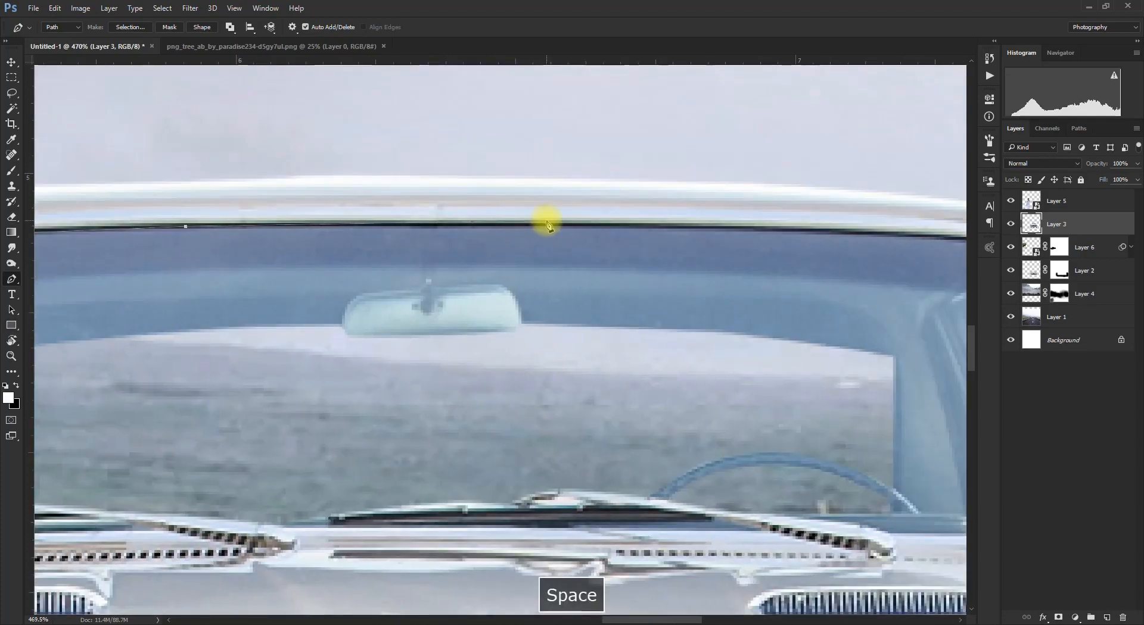
left_click(547, 224)
key("space")
left_click_drag(748, 240, 418, 247)
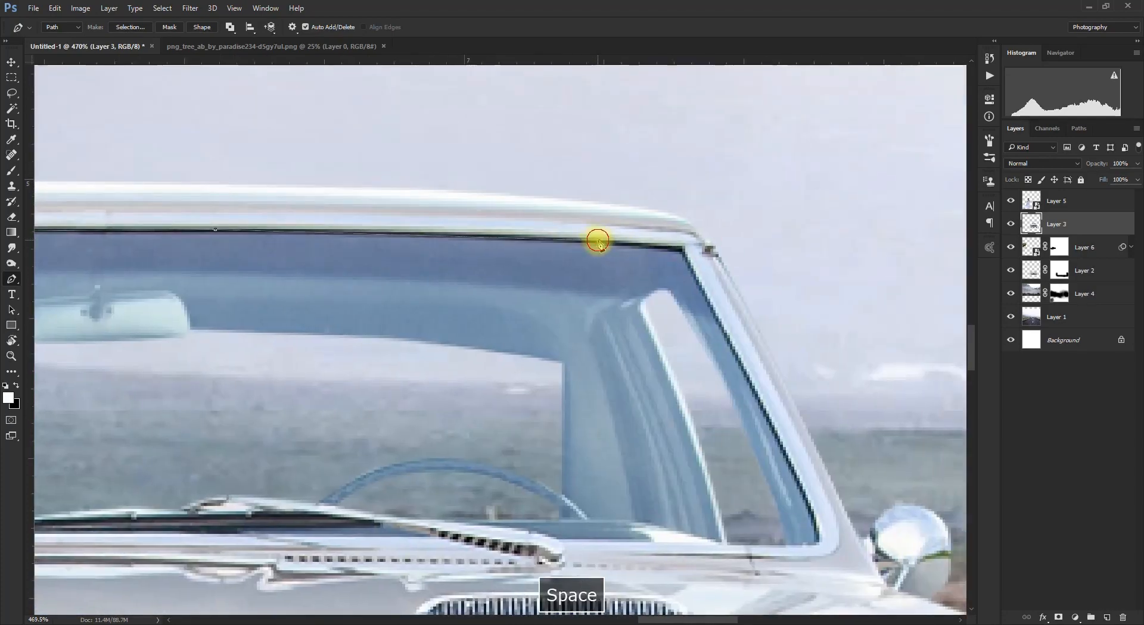
left_click(597, 240)
left_click(683, 250)
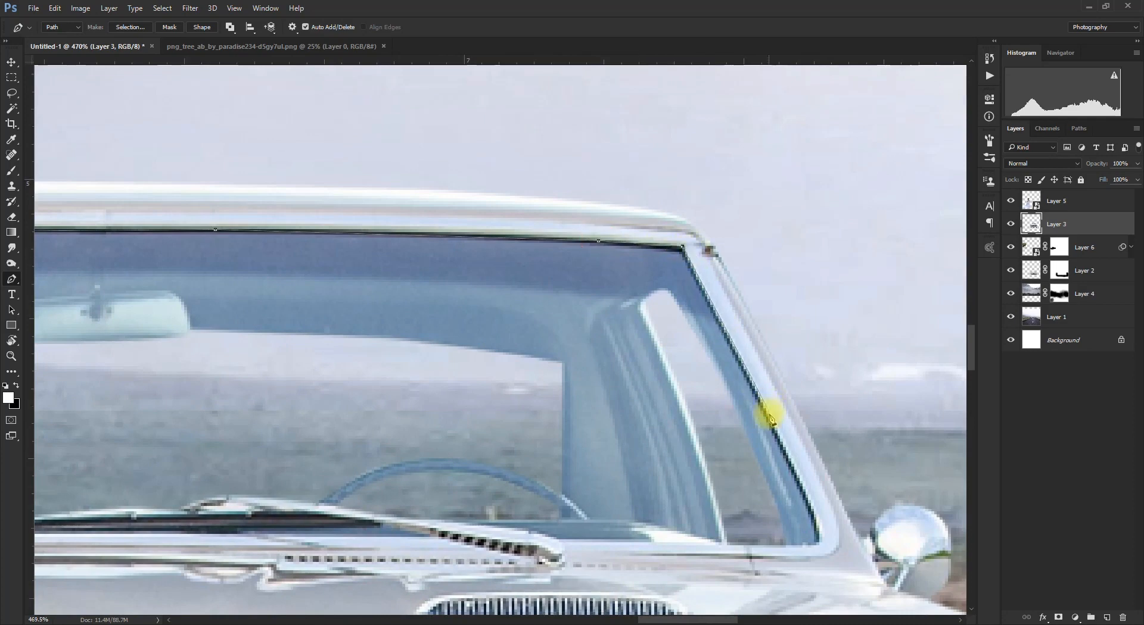
Trace the path down the windshield's right pillar and back along the lower edge to the right wiper.
key("space")
left_click_drag(799, 477, 712, 342)
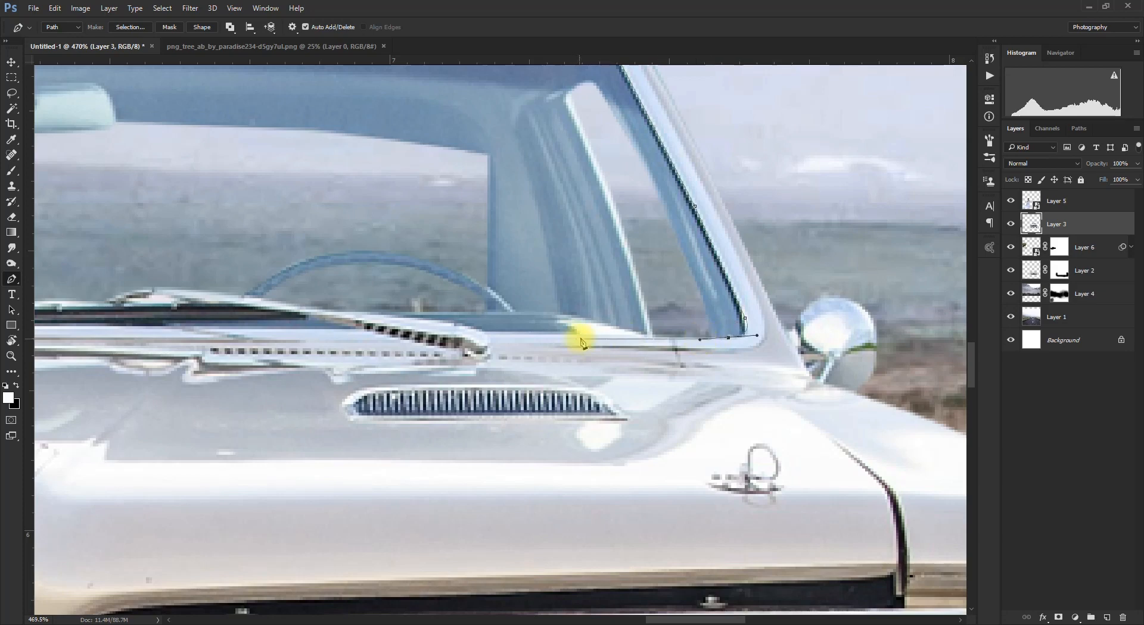
left_click(482, 334)
key("space")
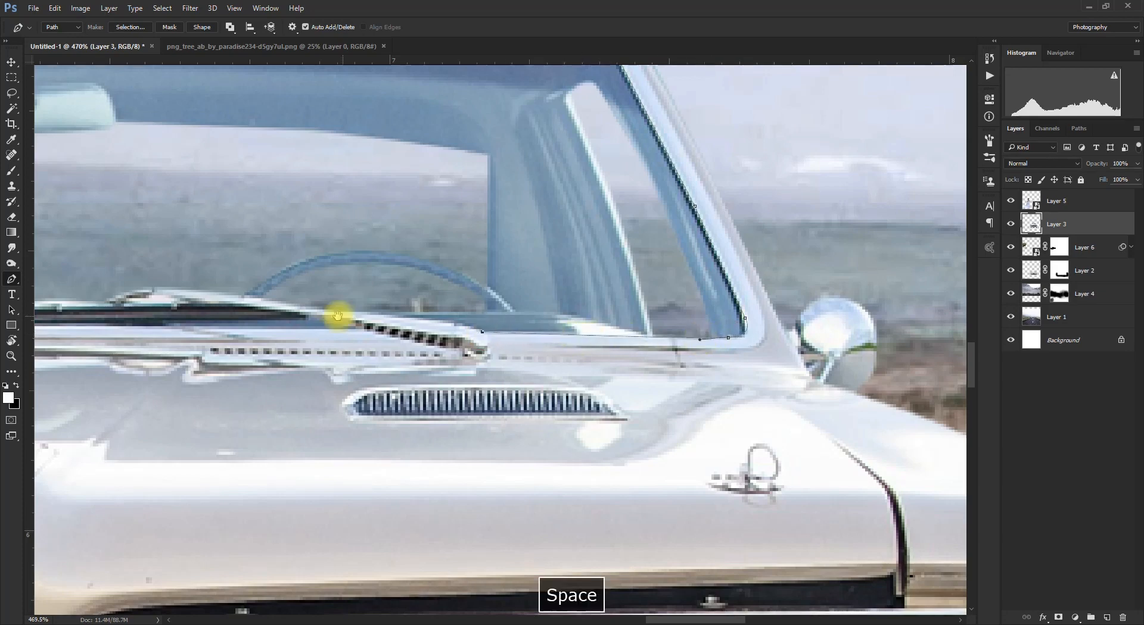
left_click_drag(337, 312, 608, 327)
left_click(608, 326)
Trace around both wipers along the windshield's lower edge and close the path at its starting point.
key("space")
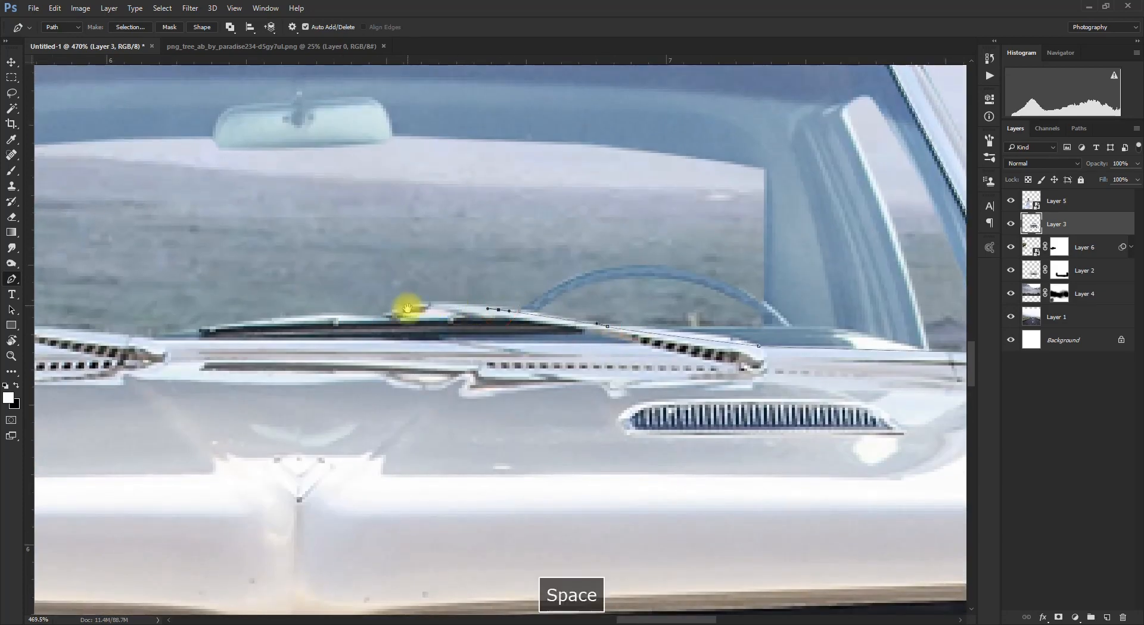
left_click_drag(404, 306, 507, 313)
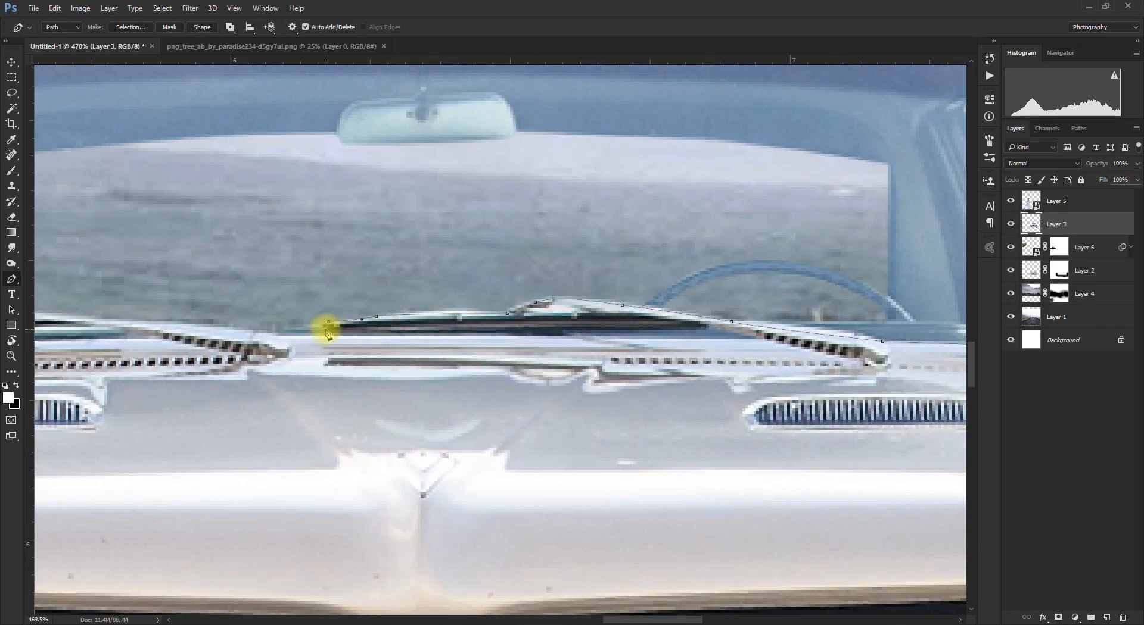
key("space")
left_click_drag(209, 336, 531, 375)
left_click(379, 361)
key("space")
left_click_drag(379, 360, 455, 341)
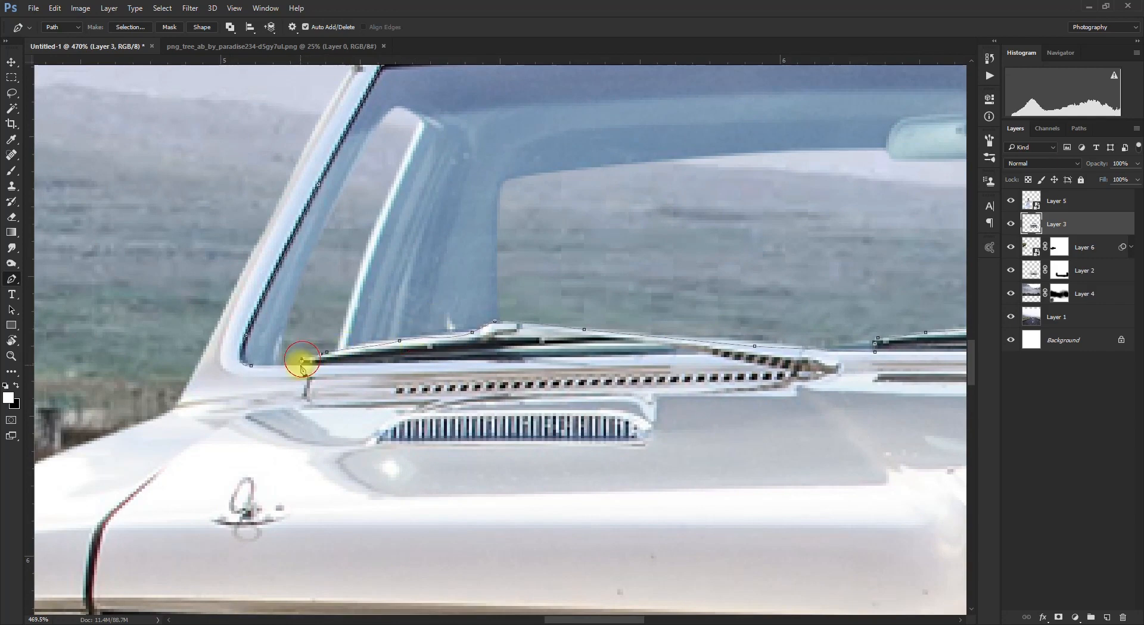
left_click(251, 366)
scroll(395, 264, "down", 14)
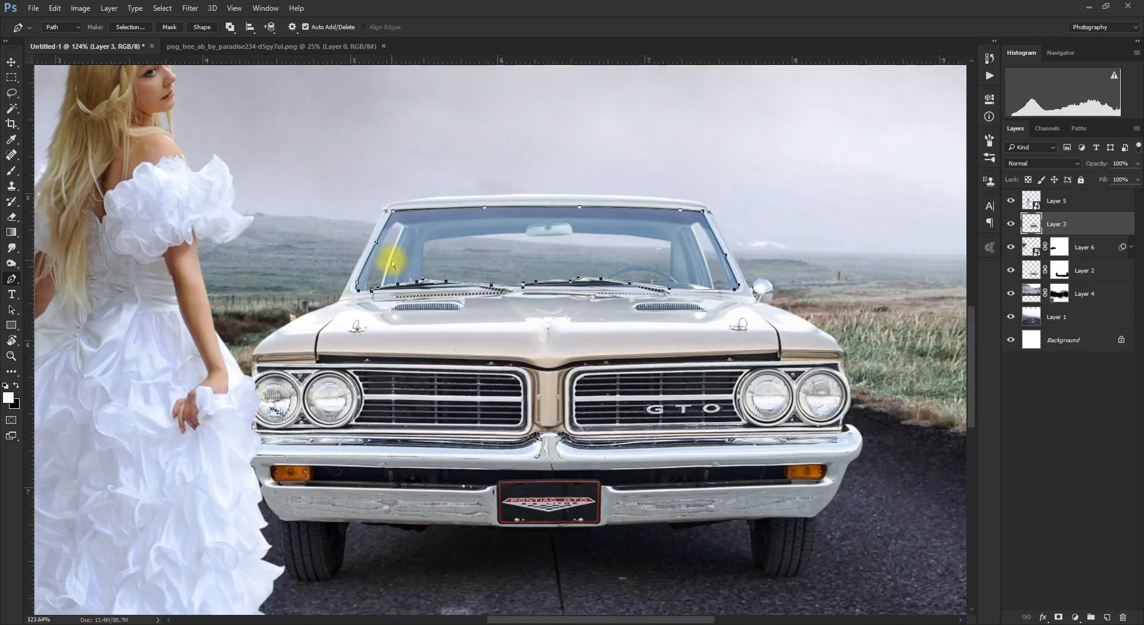
Convert the windshield path to a selection and add a new empty layer directly above Layer 3.
key("ctrl+Return")
left_click(1106, 617)
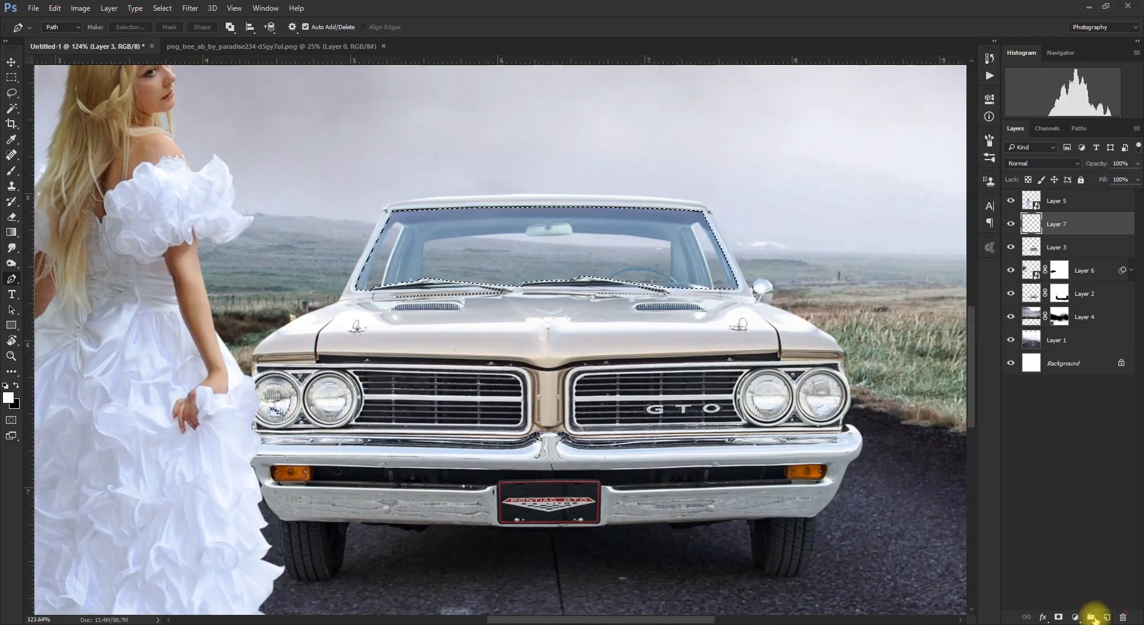
Fill the windshield selection on Layer 7 with the linear Black, White gradient, running from white at the top to grey at the bottom.
key("g")
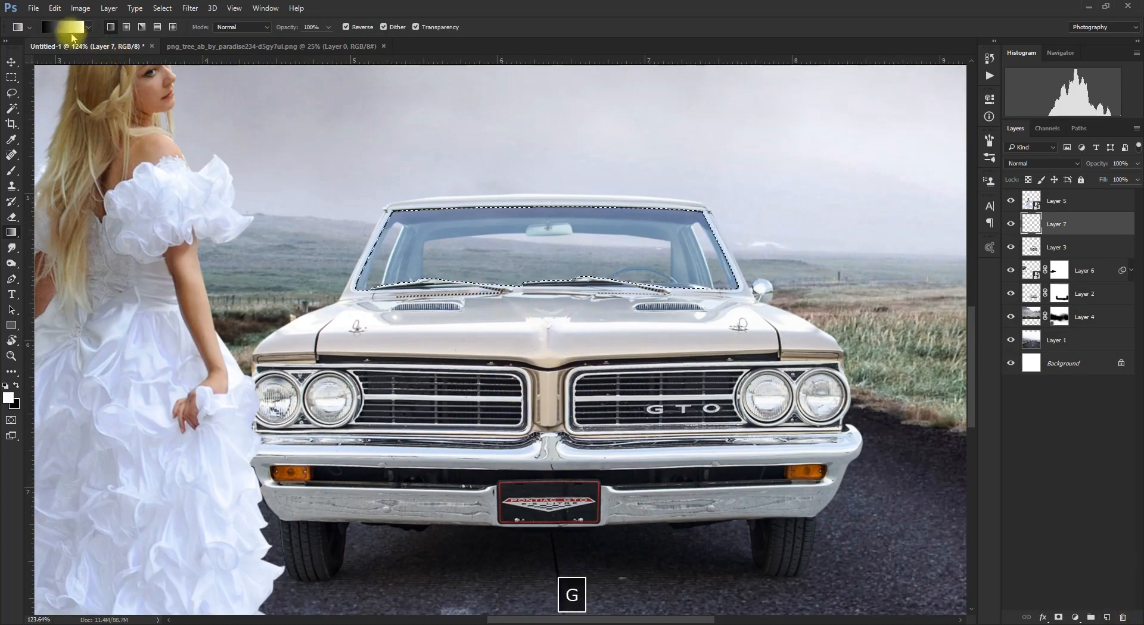
left_click(65, 27)
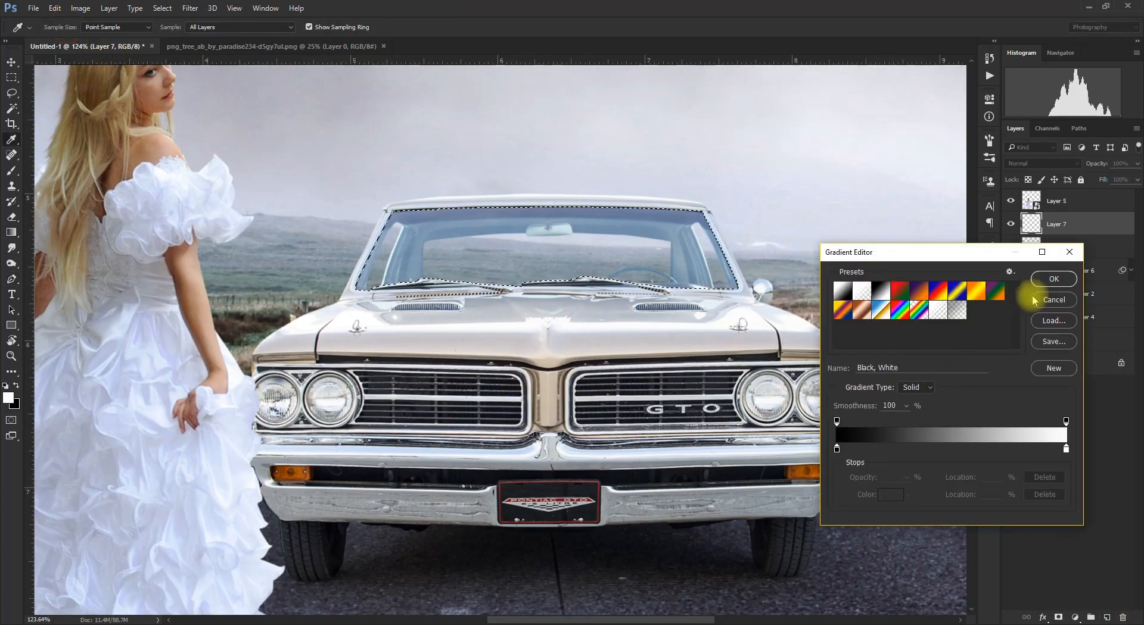
left_click(1053, 279)
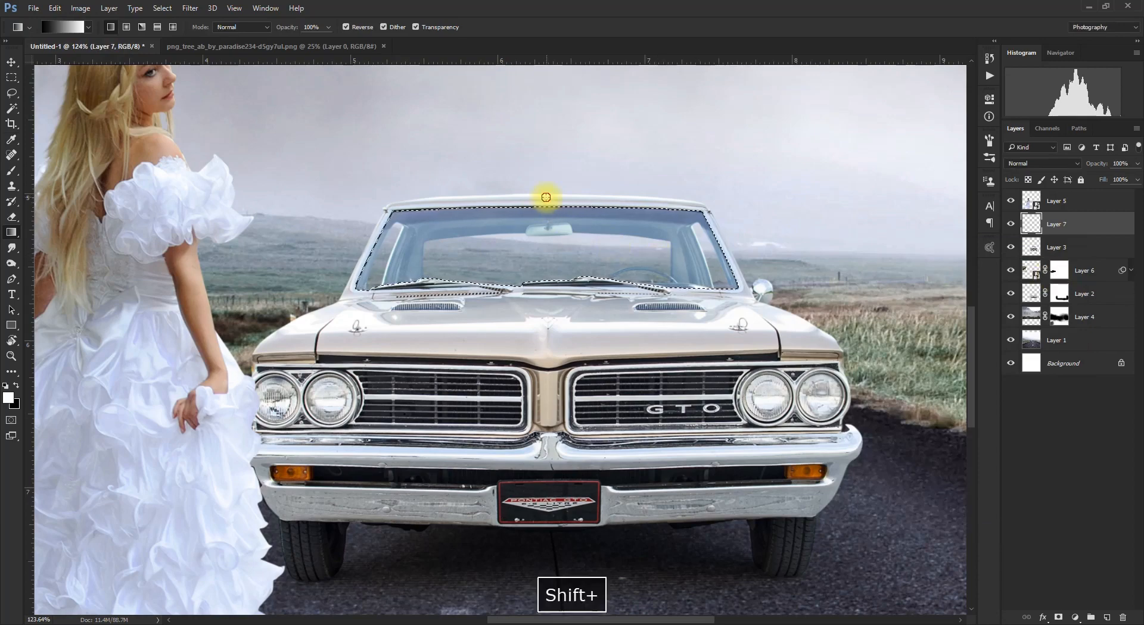
left_click_drag(541, 203, 549, 334)
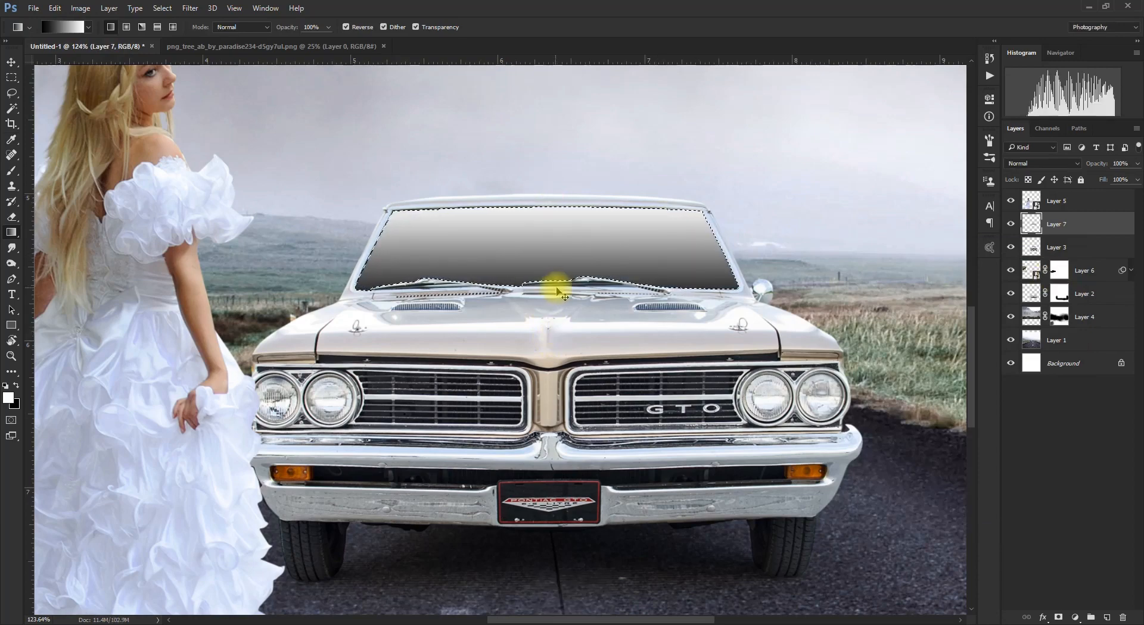
key("ctrl+z")
left_click_drag(544, 332, 544, 372)
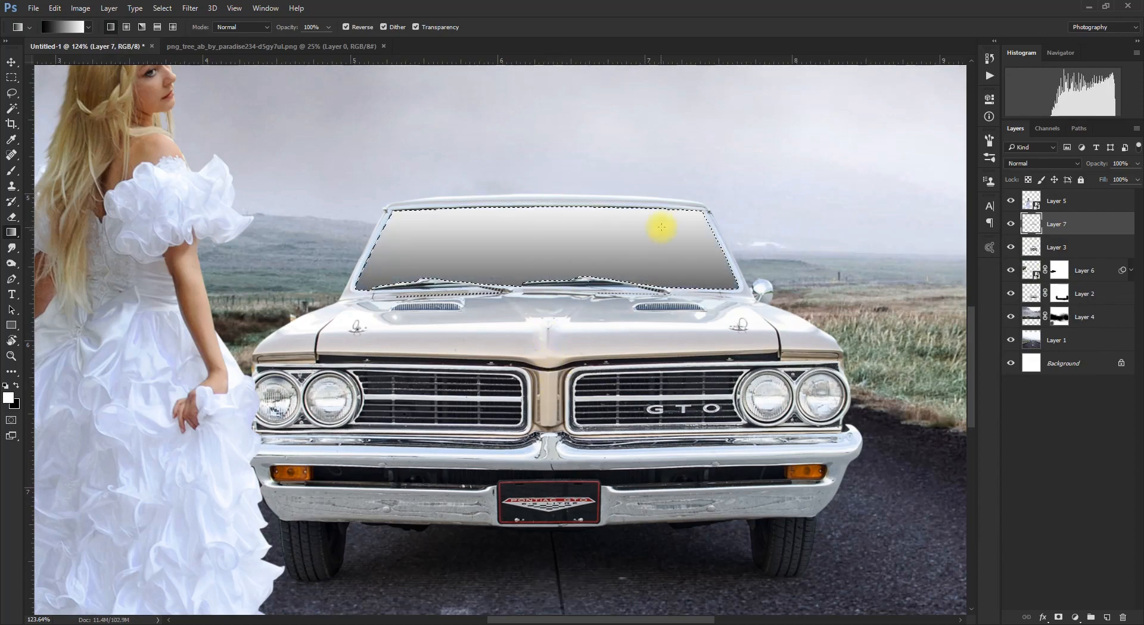
Lower the windshield gradient layer's opacity to 55%.
key("v")
scroll(661, 229, "up", 2)
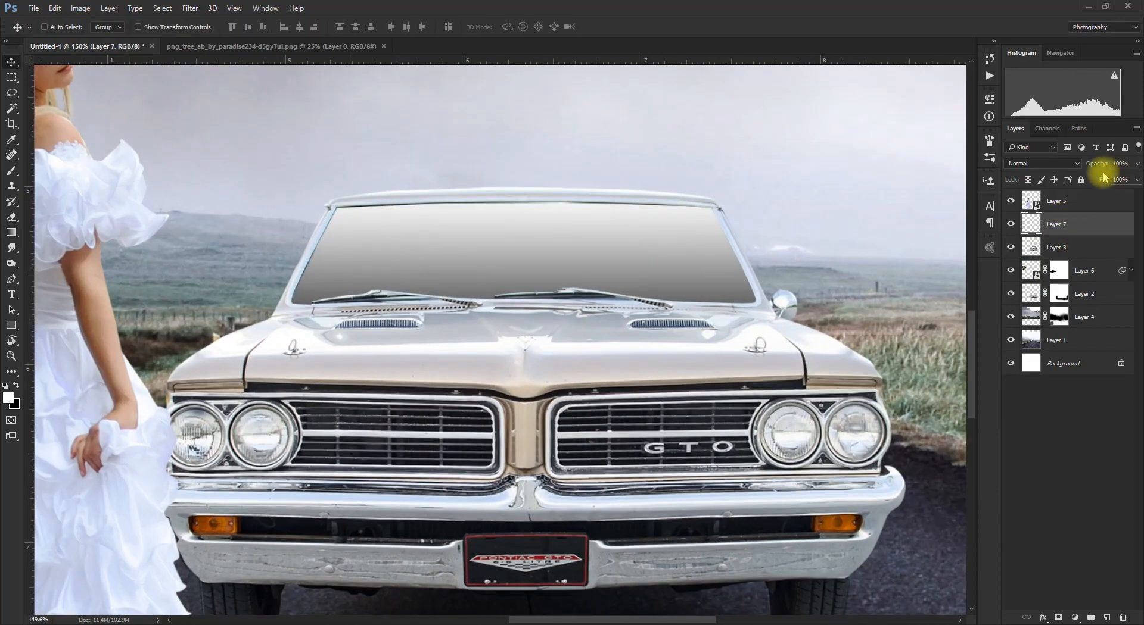
left_click_drag(1085, 167, 1077, 165)
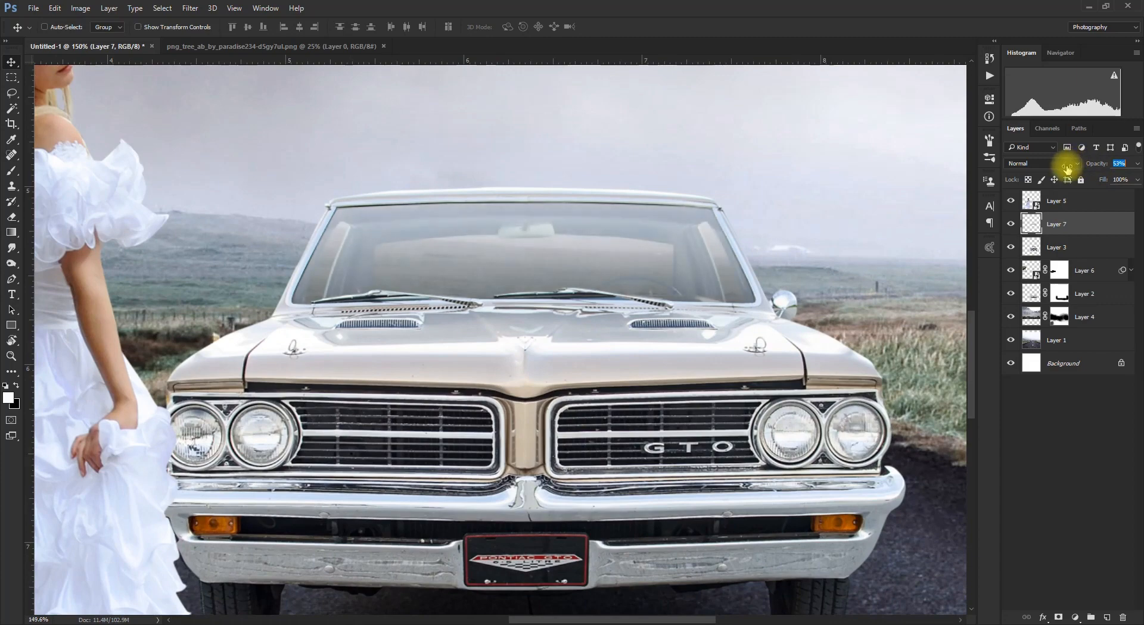
left_click_drag(1067, 169, 1068, 168)
scroll(748, 235, "down", 5)
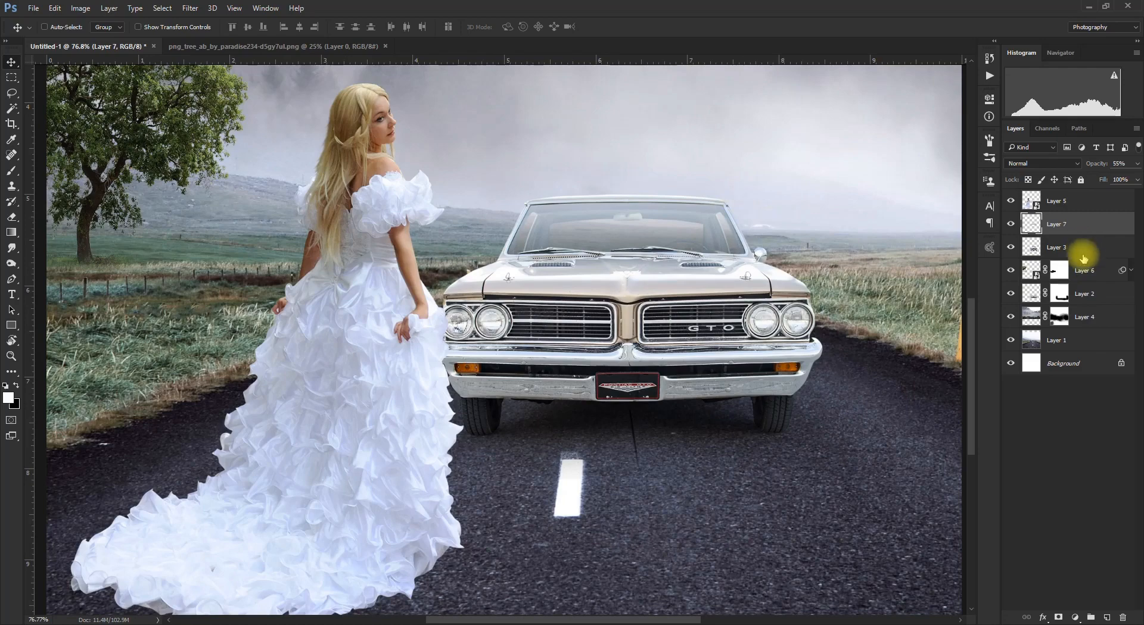
Move Layer 2 above Layer 6 and select it together with Layer 3 and Layer 7.
left_click(1094, 293)
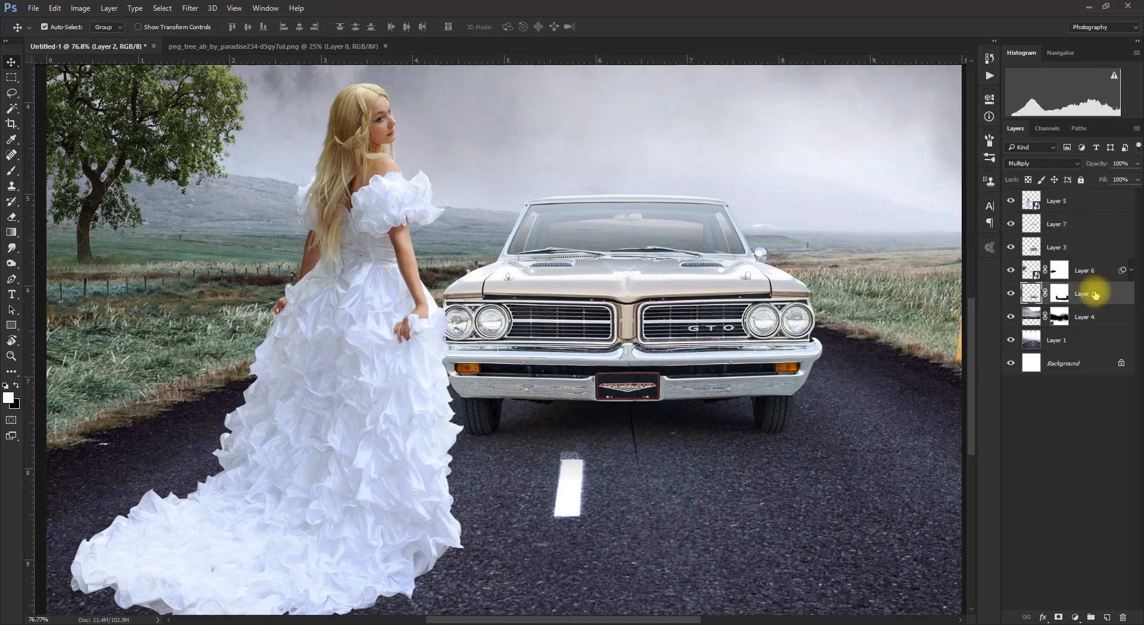
key("ctrl+]")
left_click(1073, 225, "shift")
left_click_drag(714, 308, 722, 298)
key("ctrl+z")
left_click_drag(713, 352, 752, 341)
key("ctrl+z")
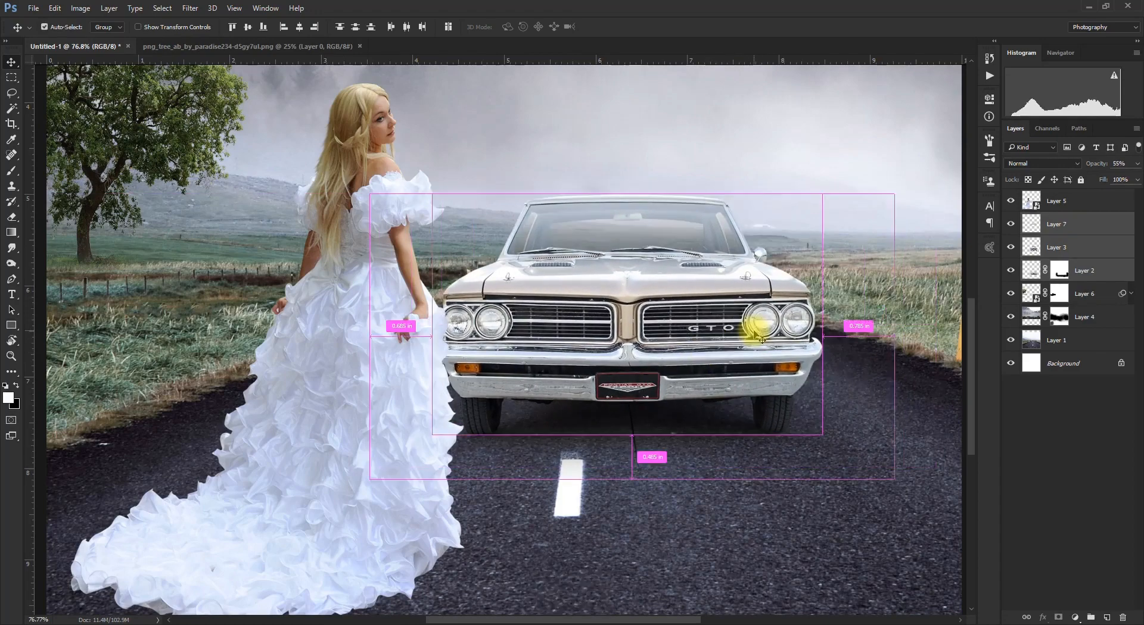
Group the selected car layers and add a Brightness/Contrast adjustment clipped to the group.
key("ctrl+g")
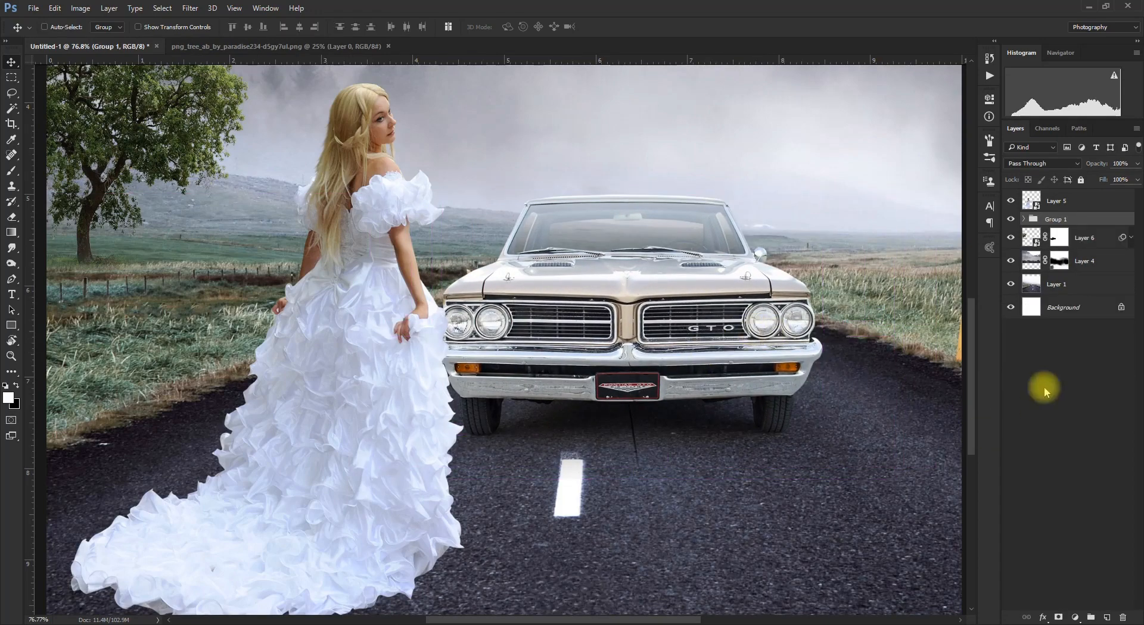
scroll(710, 420, "down", 3)
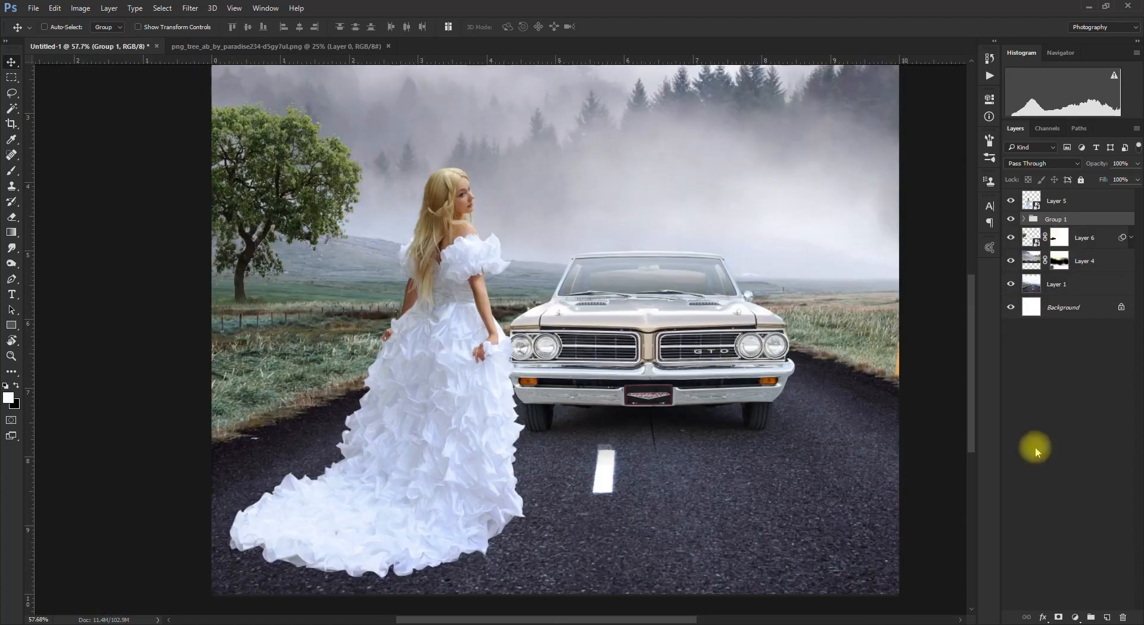
left_click(1074, 618)
left_click(1079, 405)
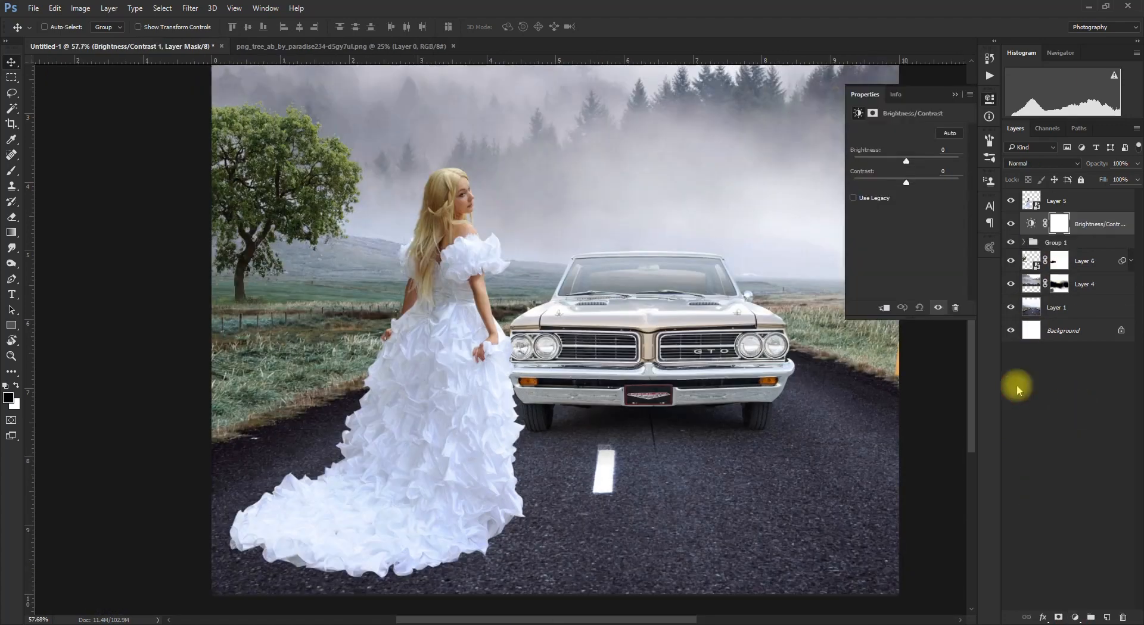
left_click(886, 308)
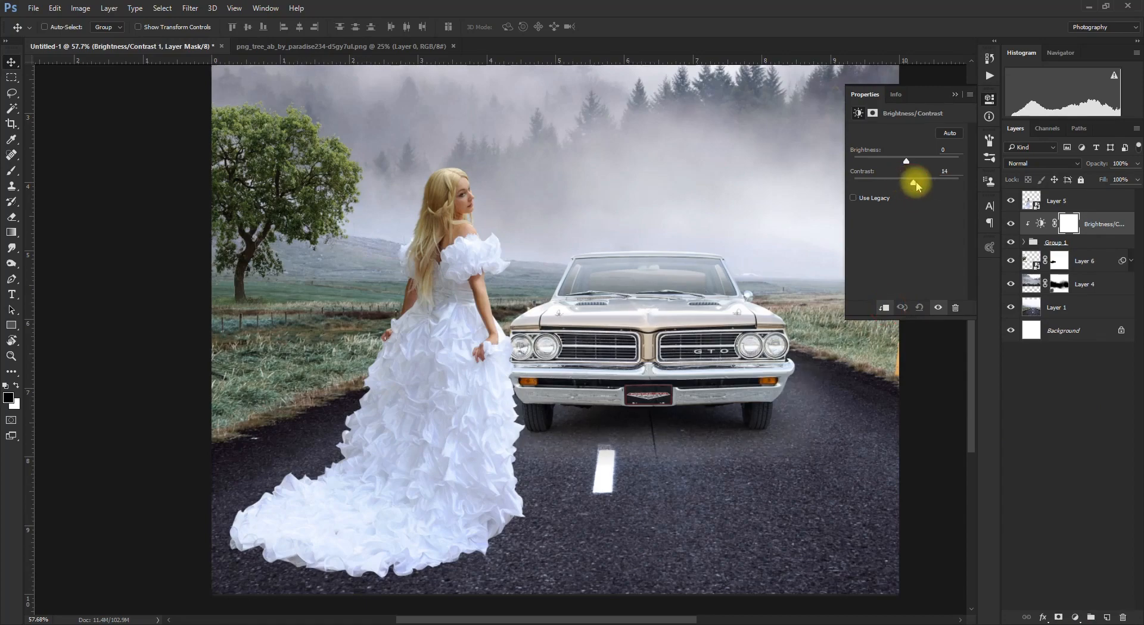
Darken the car by setting the adjustment's contrast to 91 and brightness to -123.
left_click_drag(916, 184, 962, 191)
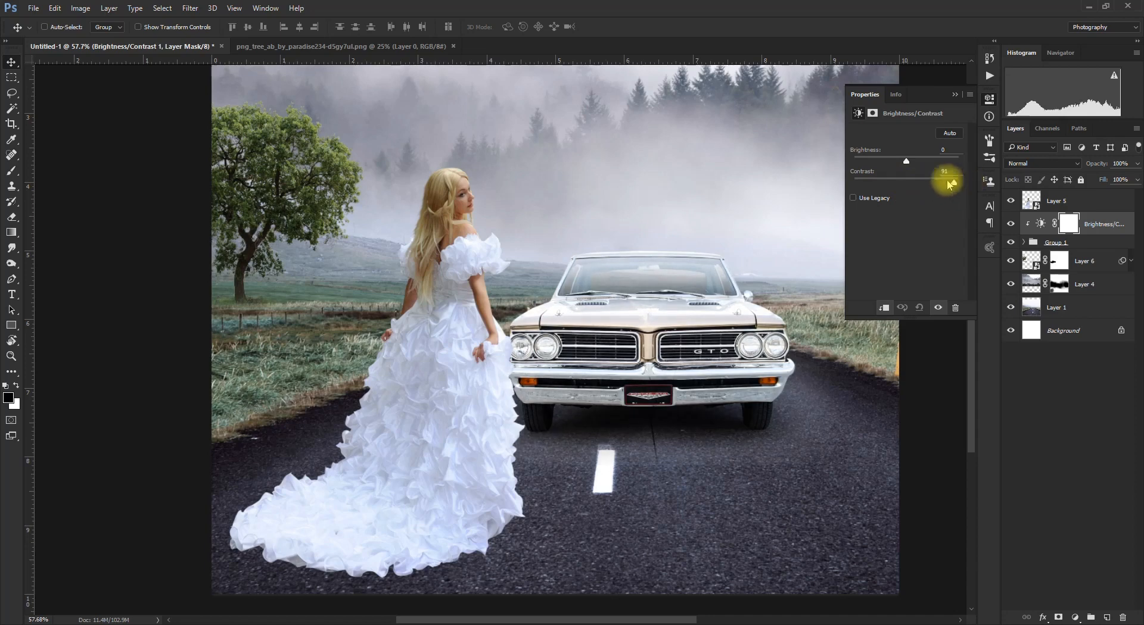
left_click_drag(906, 160, 862, 166)
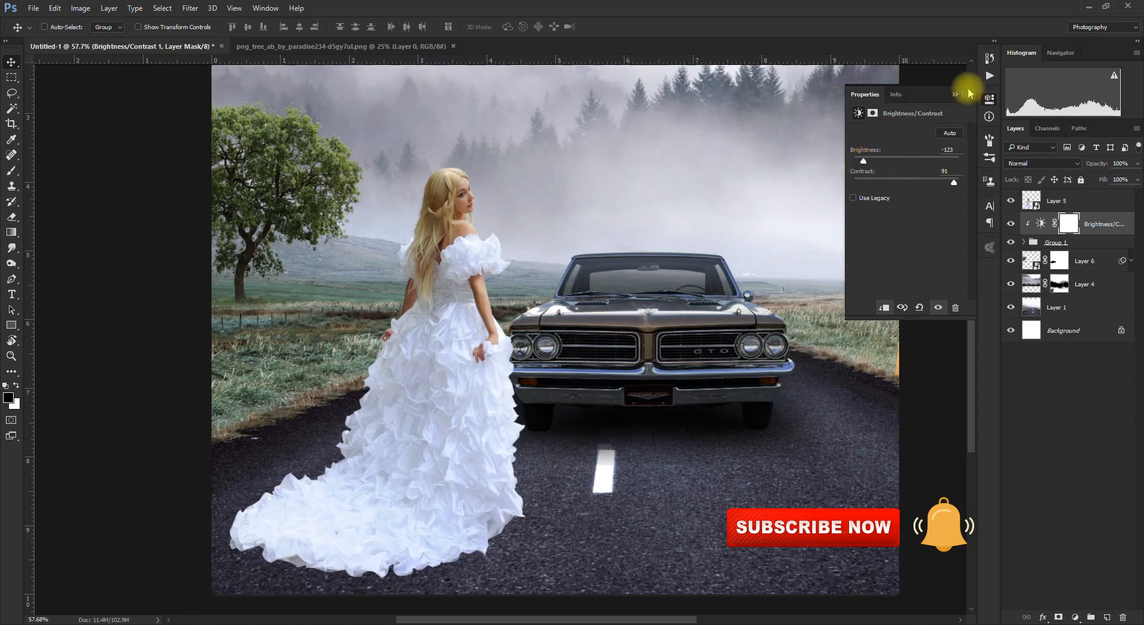
left_click(954, 94)
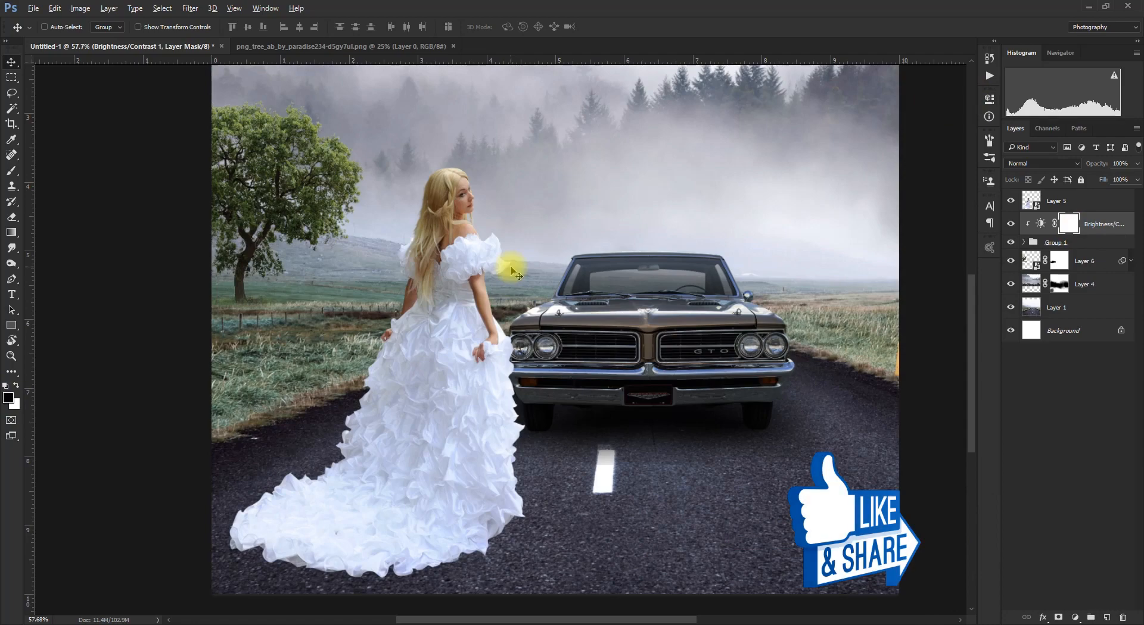
Fill the Brightness/Contrast mask with black and set the Brush tool's opacity to 50%.
key("alt+Delete")
scroll(550, 357, "up", 2)
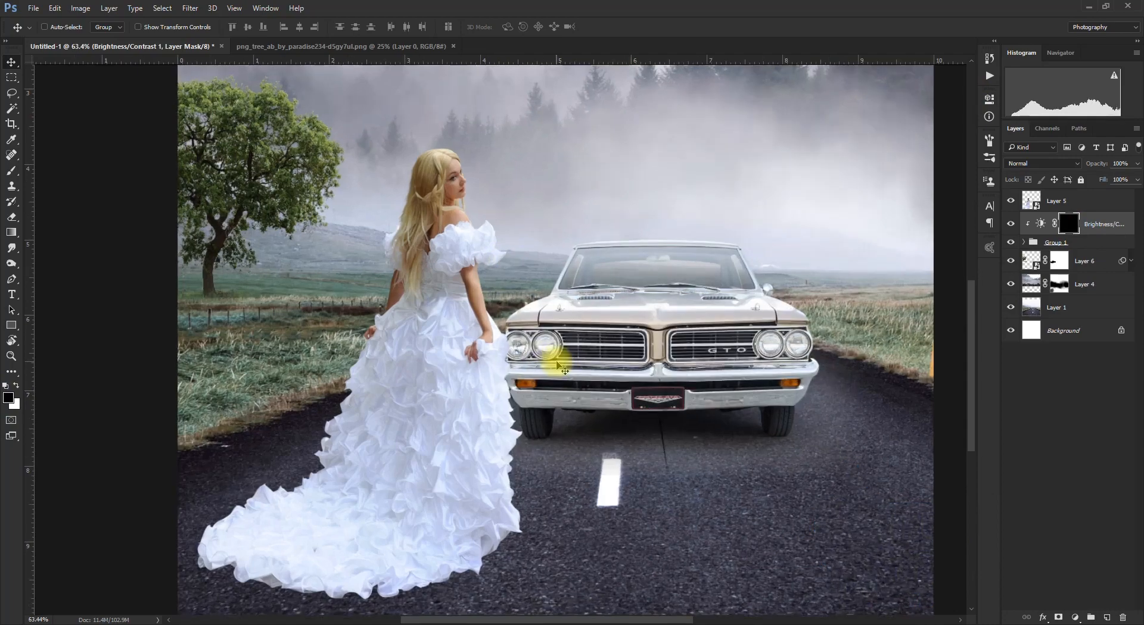
key("b")
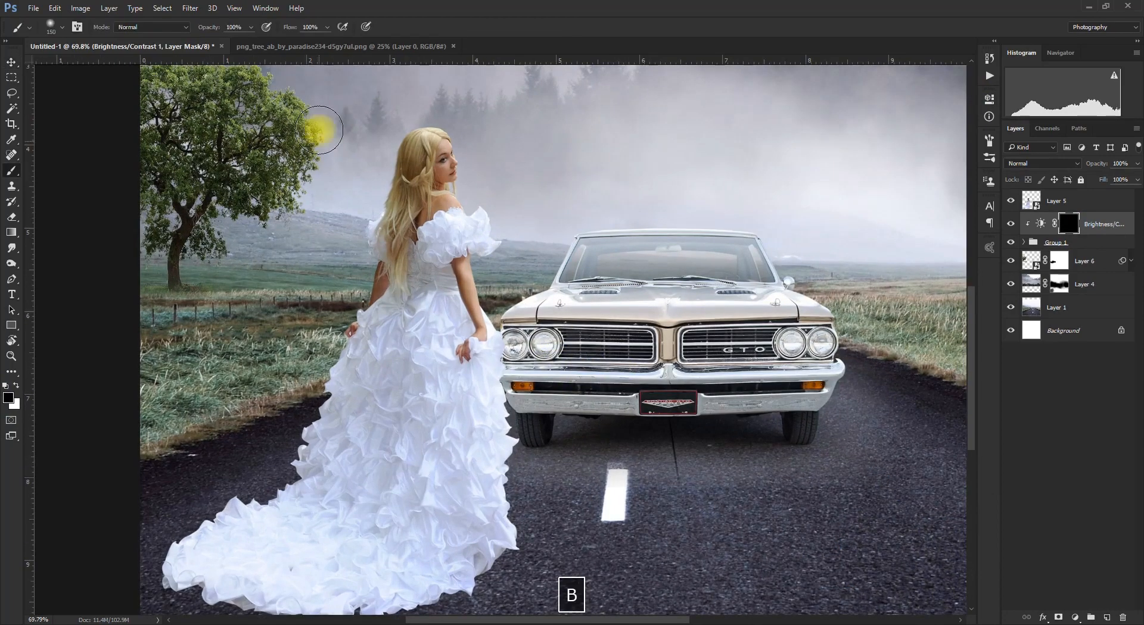
left_click(243, 27)
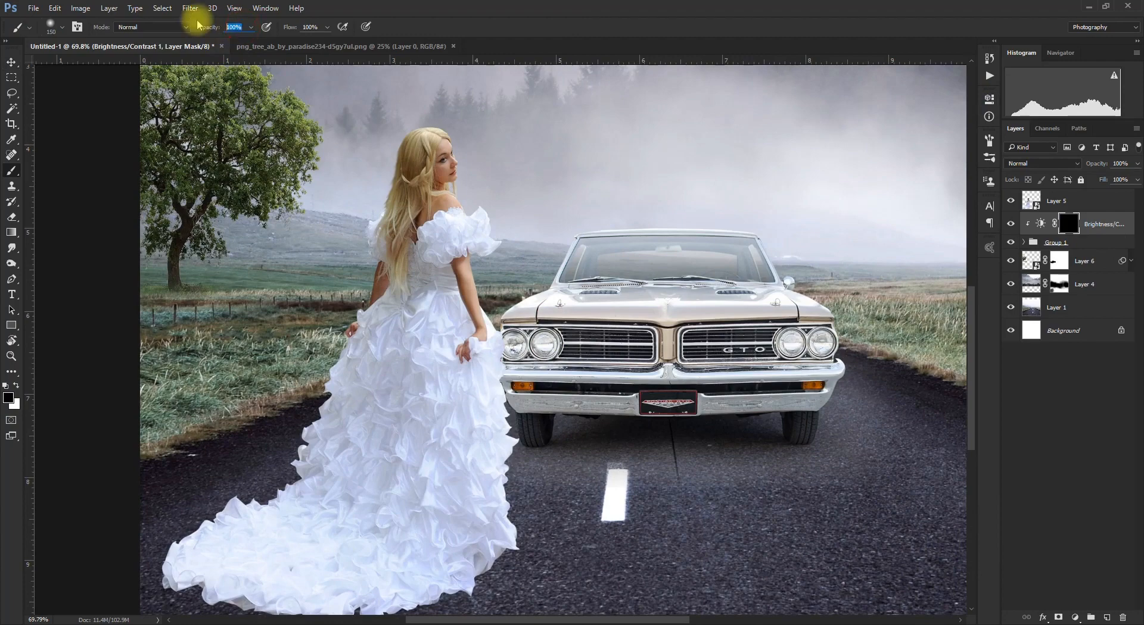
type("50")
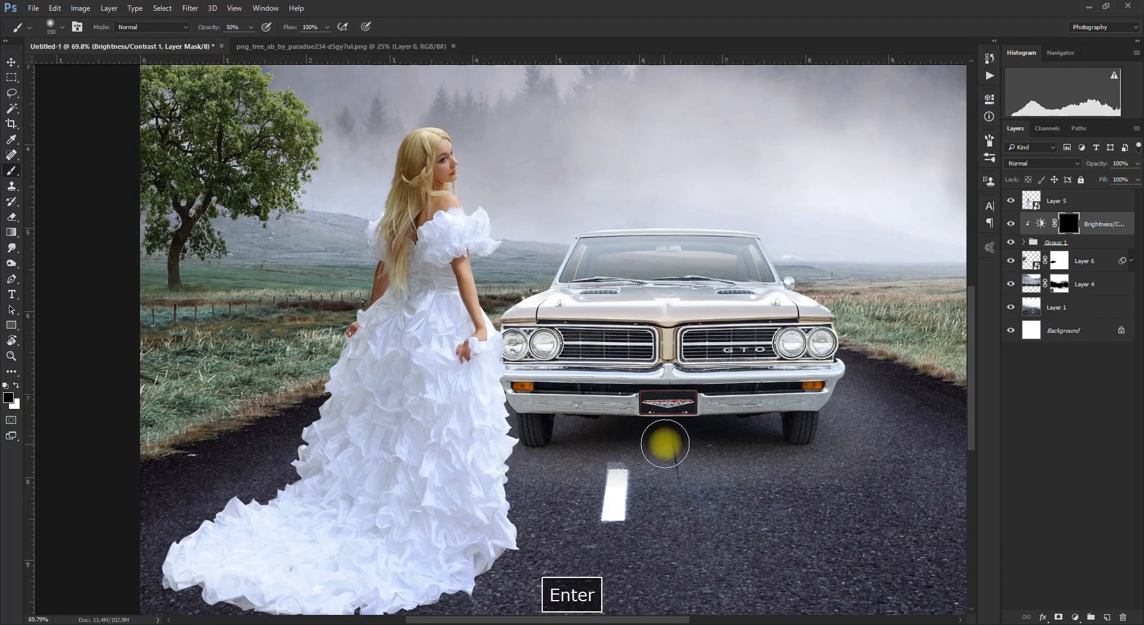
Paint white on the mask with a 500 px brush across the car's lower bumper, tires and the road beneath.
key("bracketright")
key("bracketright")
key("bracketright")
key("bracketright")
key("bracketright")
key("bracketright")
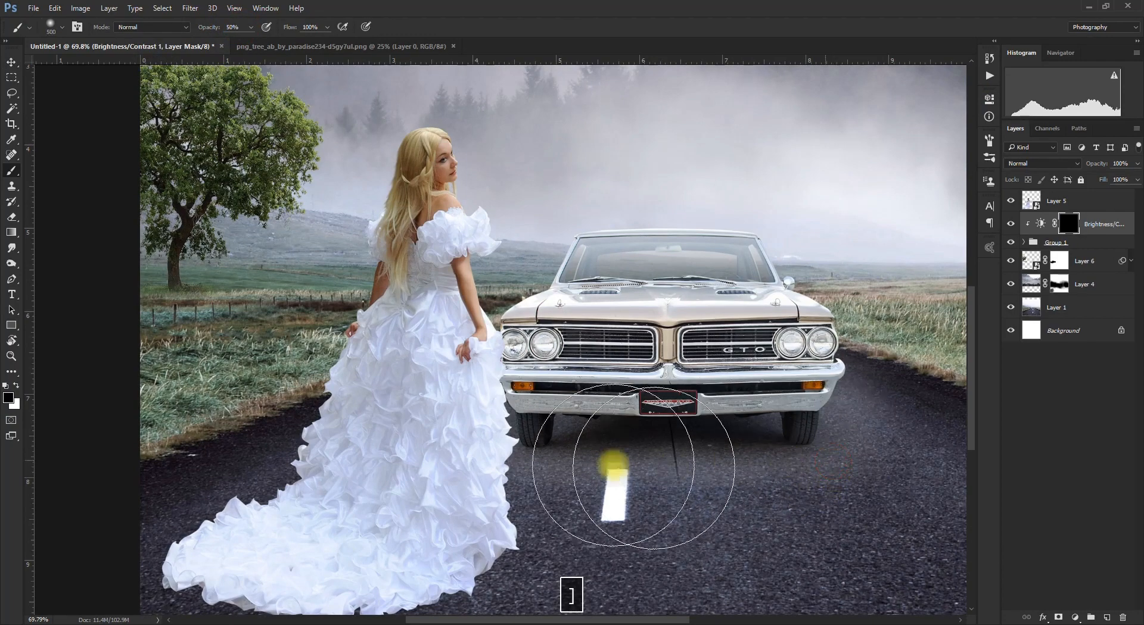
key("x")
mouse_move(823, 469)
left_mouse_down()
mouse_move(450, 458)
mouse_move(858, 462)
mouse_move(872, 450)
mouse_move(839, 463)
mouse_move(885, 412)
mouse_move(867, 455)
mouse_move(862, 439)
mouse_move(483, 467)
mouse_move(908, 472)
mouse_move(518, 480)
left_mouse_up()
left_click_drag(746, 450, 565, 450)
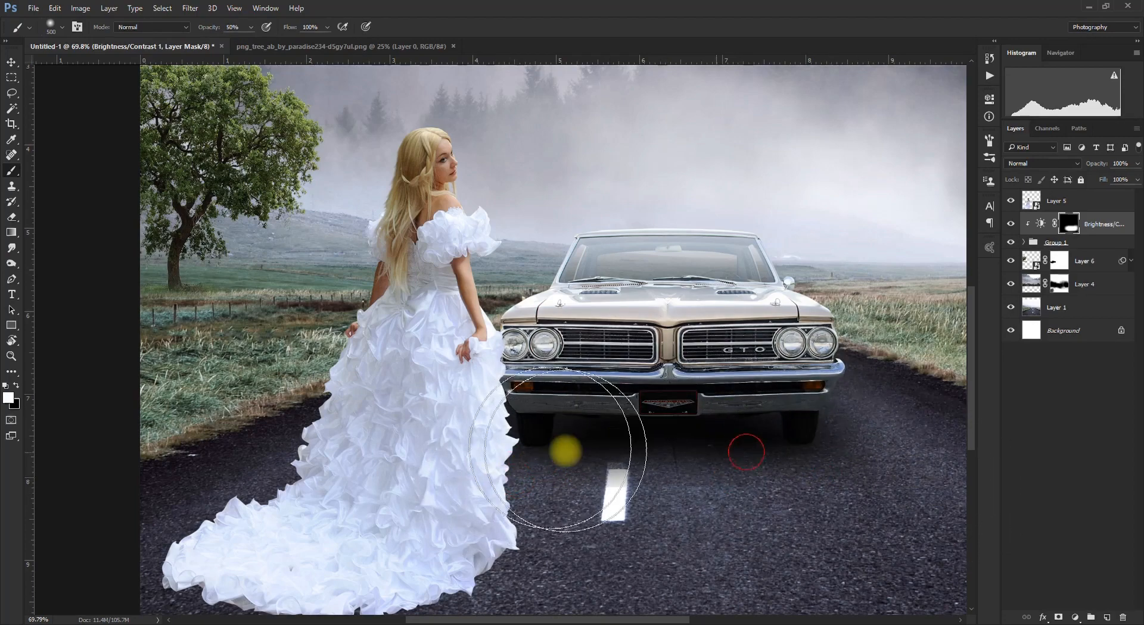
Paint white on the mask with a smaller brush to darken the hood and its front edge above the grille.
scroll(713, 352, "up", 3)
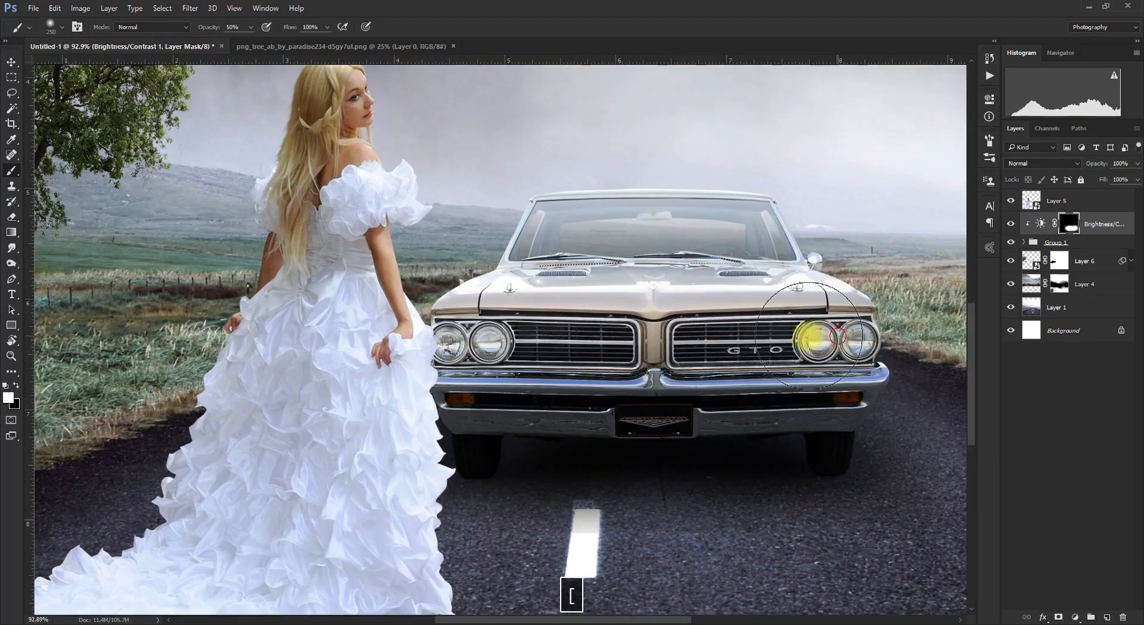
key("bracketleft")
key("bracketleft")
key("bracketleft")
key("bracketleft")
key("bracketleft")
key("bracketleft")
key("bracketleft")
key("bracketleft")
left_click(747, 322)
key("bracketleft")
mouse_move(697, 320)
left_mouse_down()
mouse_move(447, 332)
mouse_move(500, 316)
mouse_move(865, 322)
mouse_move(860, 343)
mouse_move(597, 364)
mouse_move(855, 371)
mouse_move(472, 381)
mouse_move(486, 376)
mouse_move(461, 376)
mouse_move(476, 375)
mouse_move(442, 355)
mouse_move(605, 352)
mouse_move(510, 335)
mouse_move(638, 319)
mouse_move(654, 330)
mouse_move(645, 321)
mouse_move(686, 304)
mouse_move(857, 308)
left_mouse_up()
Reduce the brush further and paint white on the mask across the headlights and grille.
key("bracketleft")
key("bracketleft")
key("bracketleft")
key("bracketleft")
mouse_move(857, 351)
left_mouse_down()
mouse_move(850, 378)
mouse_move(659, 395)
mouse_move(463, 383)
mouse_move(467, 342)
left_mouse_up()
Darken the windshield by painting white on the mask across the glass with a 60 px brush.
key("bracketright")
key("bracketright")
key("bracketright")
key("bracketright")
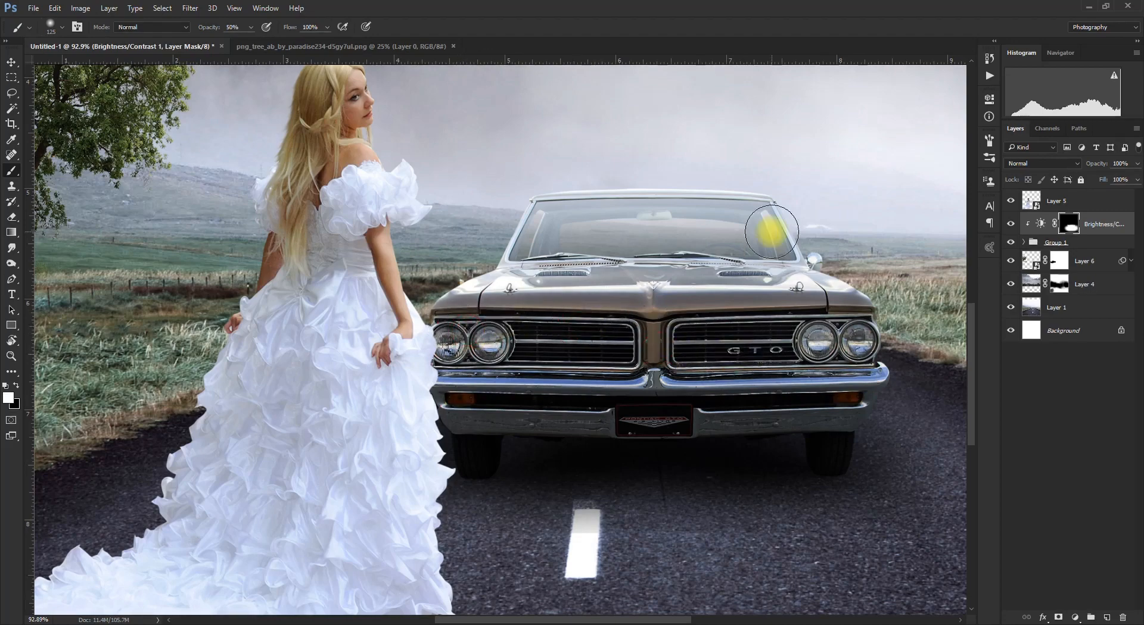
key("bracketleft")
key("bracketleft")
key("bracketleft")
scroll(754, 235, "up", 2)
mouse_move(745, 218)
left_mouse_down()
mouse_move(754, 247)
mouse_move(448, 255)
left_mouse_up()
mouse_move(451, 212)
left_mouse_down()
mouse_move(519, 201)
mouse_move(742, 210)
left_mouse_up()
scroll(679, 249, "down", 2)
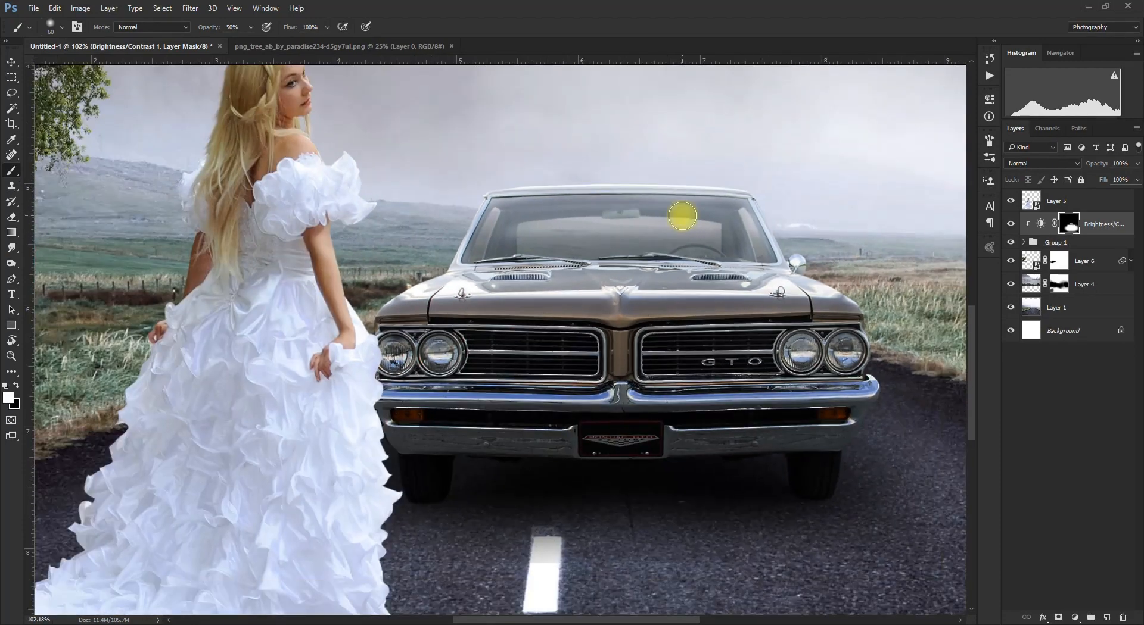
Paint black on the mask with an 80 px brush along the windshield's top edge to restore the roof's brightness.
key("bracketright")
key("bracketright")
scroll(588, 228, "up", 2)
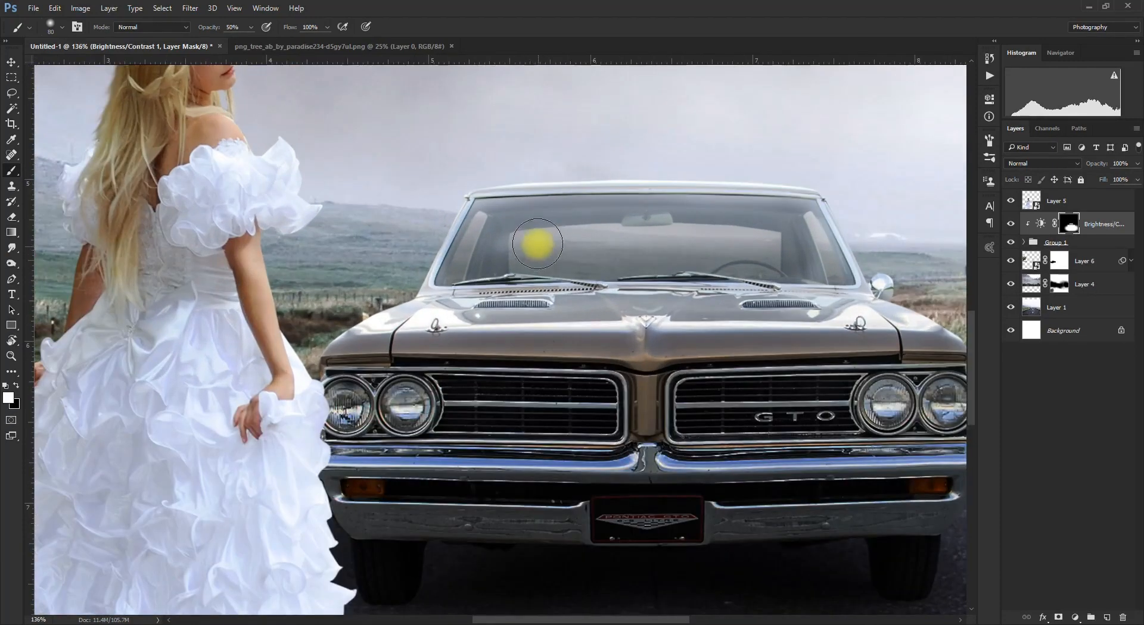
key("x")
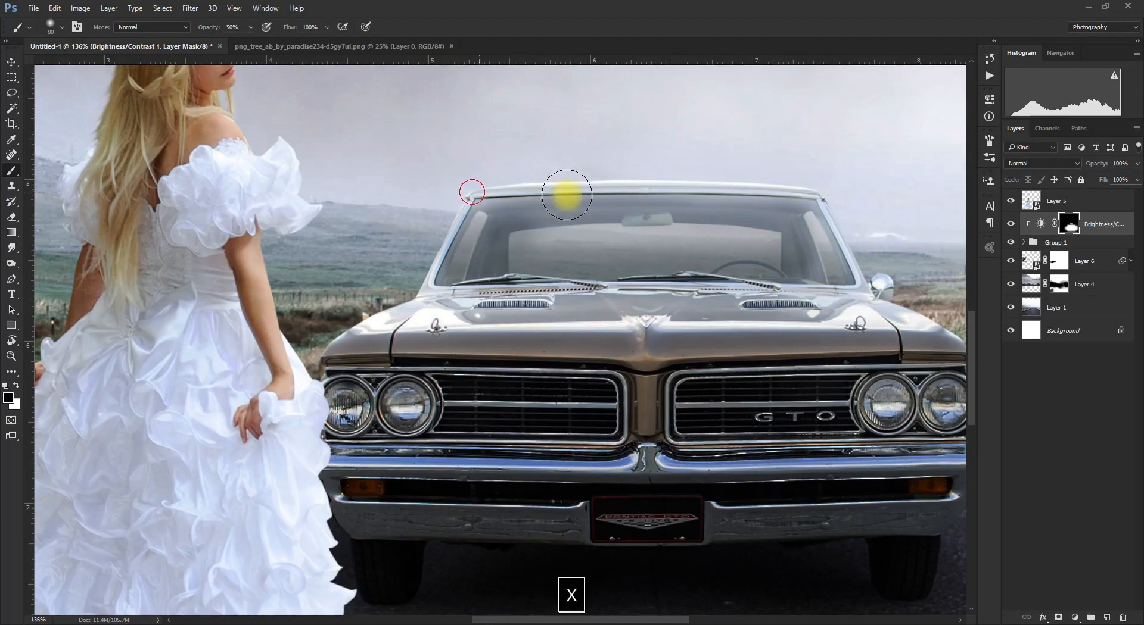
left_click_drag(566, 195, 862, 206)
mouse_move(438, 193)
left_mouse_down()
mouse_move(743, 186)
mouse_move(842, 201)
left_mouse_up()
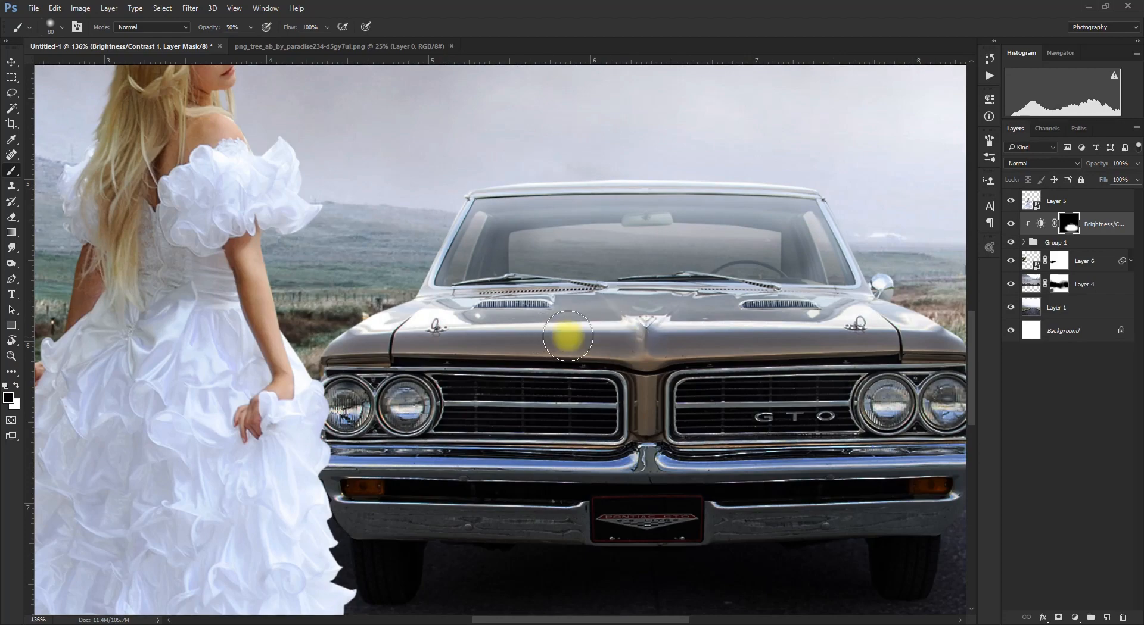
Darken both hood vents by painting white on the car's adjustment mask with a 10 px brush.
scroll(567, 337, "up", 2)
key("bracketleft")
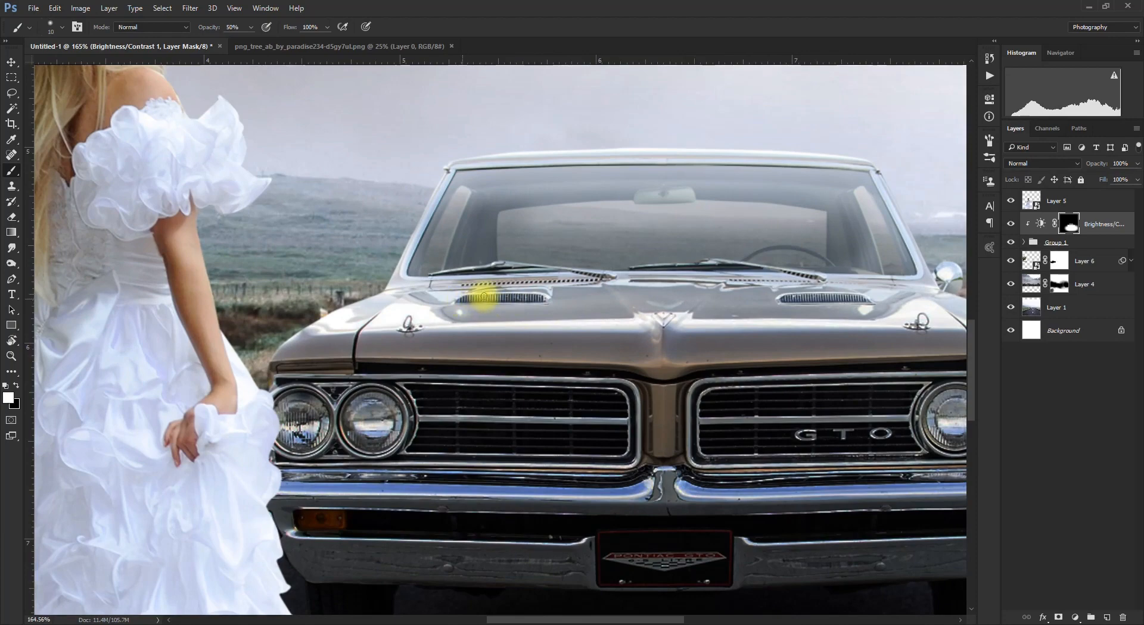
scroll(858, 292, "up", 3)
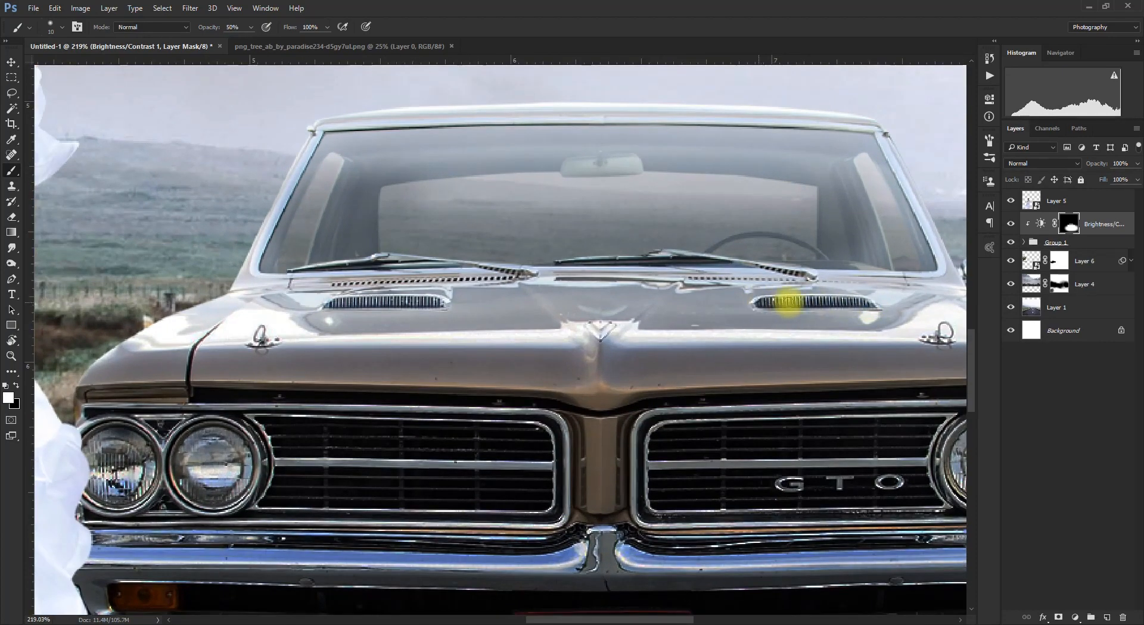
scroll(561, 219, "down", 3)
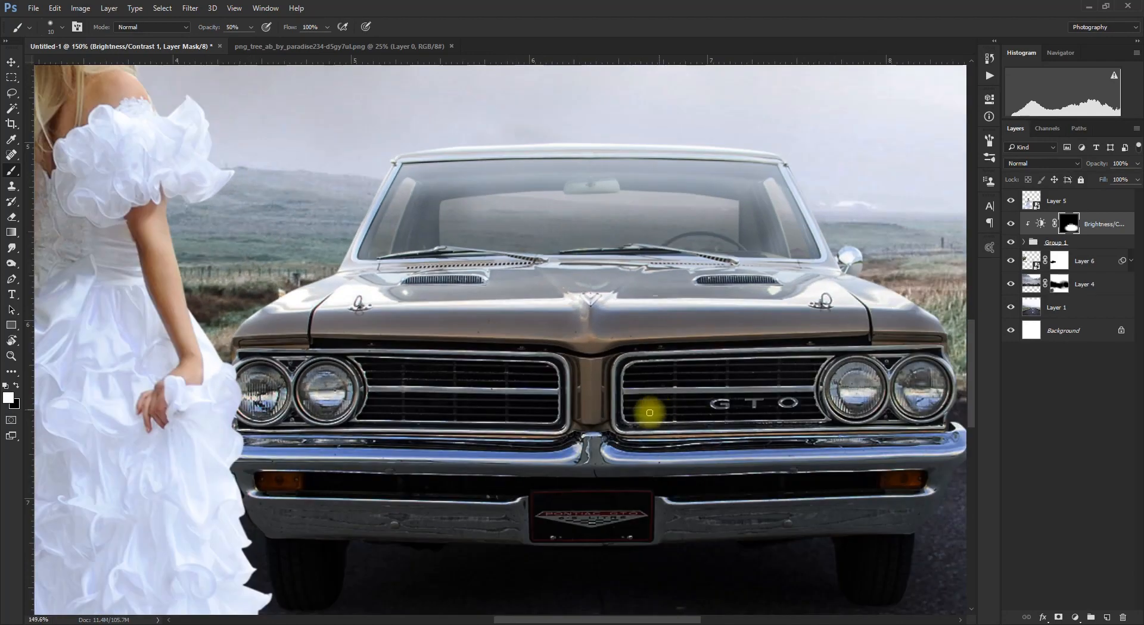
Paint white on the mask with a 70 px brush along the hood's front edge and the fender above the headlights.
key("bracketright")
key("bracketright")
key("bracketright")
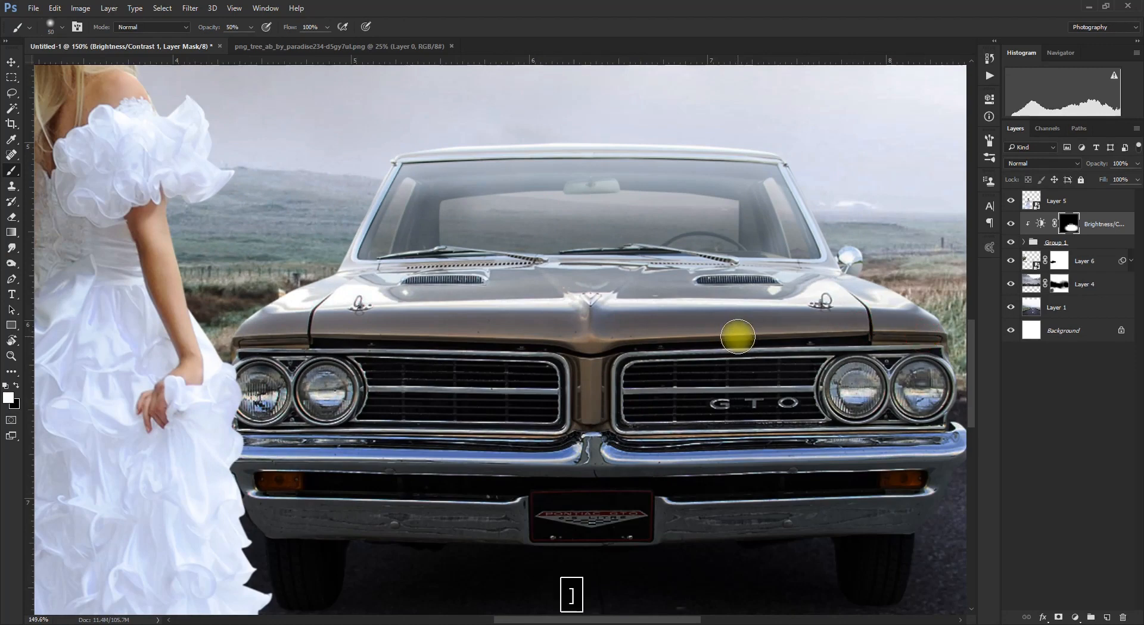
key("bracketright")
key("bracketright")
key("bracketright")
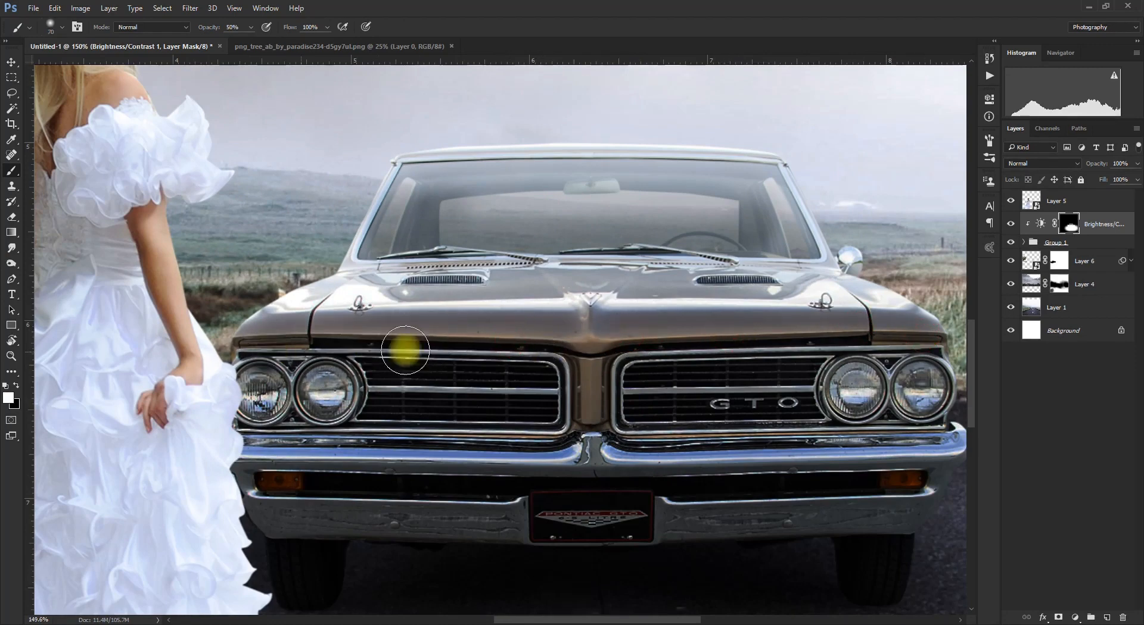
left_click(260, 351)
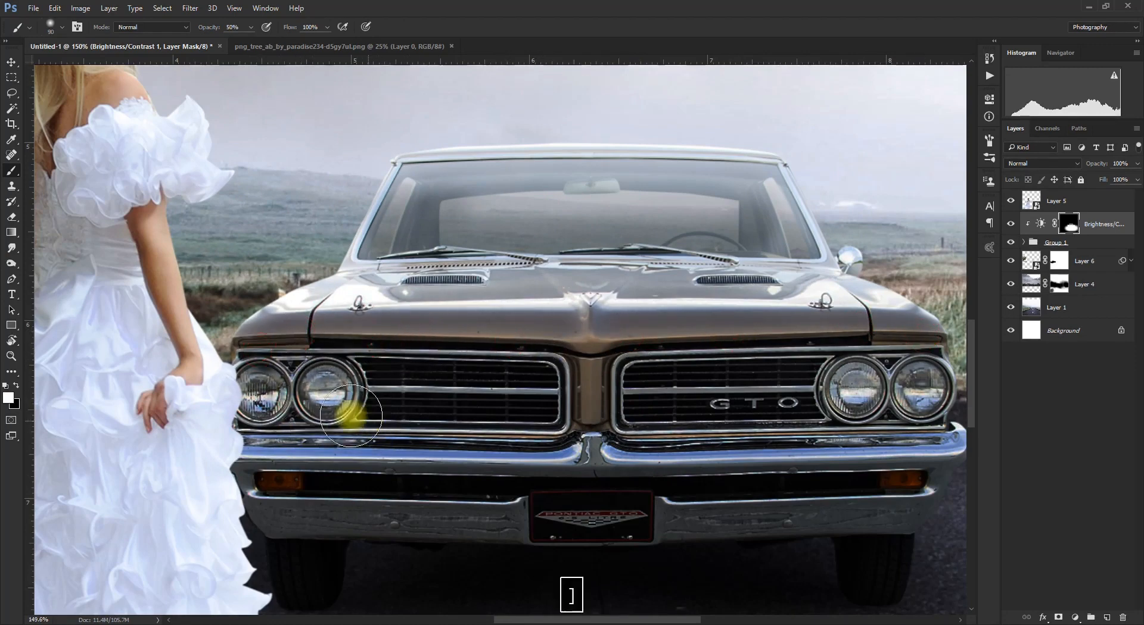
Enlarge the brush to 125 px and darken the headlights and grille with more white on the mask.
key("bracketright")
key("bracketright")
key("bracketright")
key("bracketright")
left_click(893, 386)
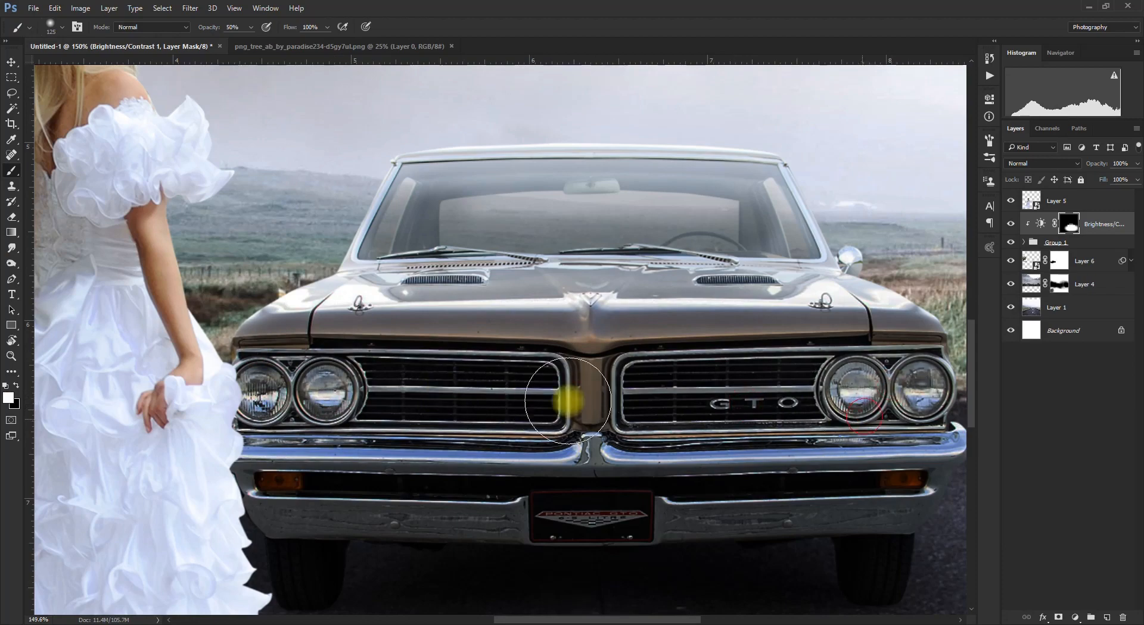
Select the woman's layer and move her slightly left, clear of the car's headlights.
scroll(697, 258, "down", 5)
key("v")
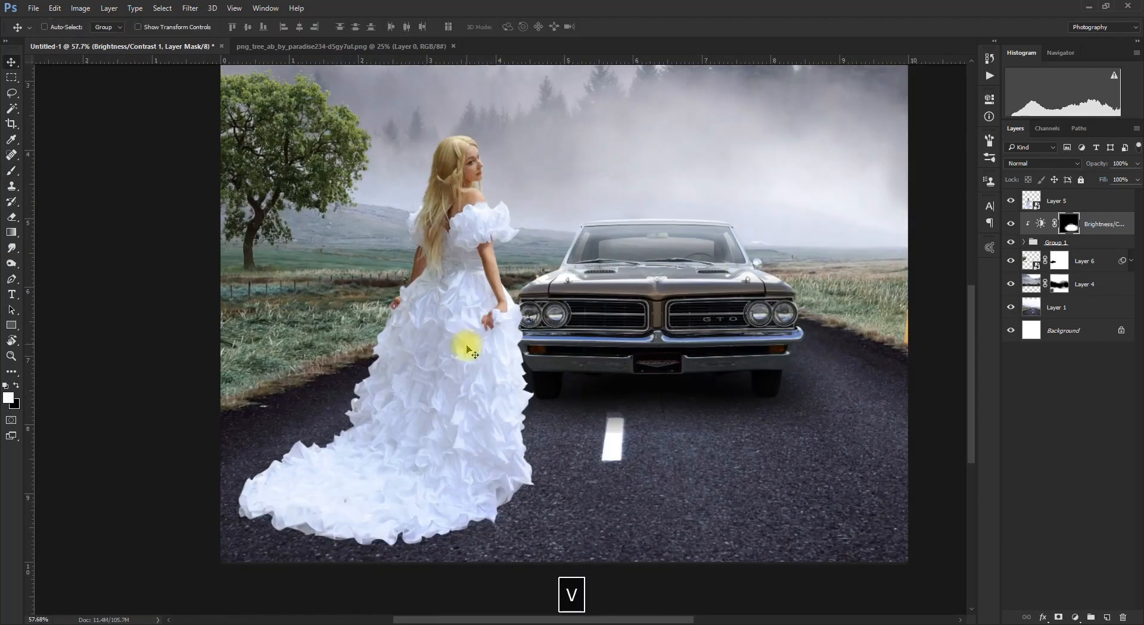
right_click(487, 355)
left_click(500, 383)
left_click_drag(498, 345, 487, 348)
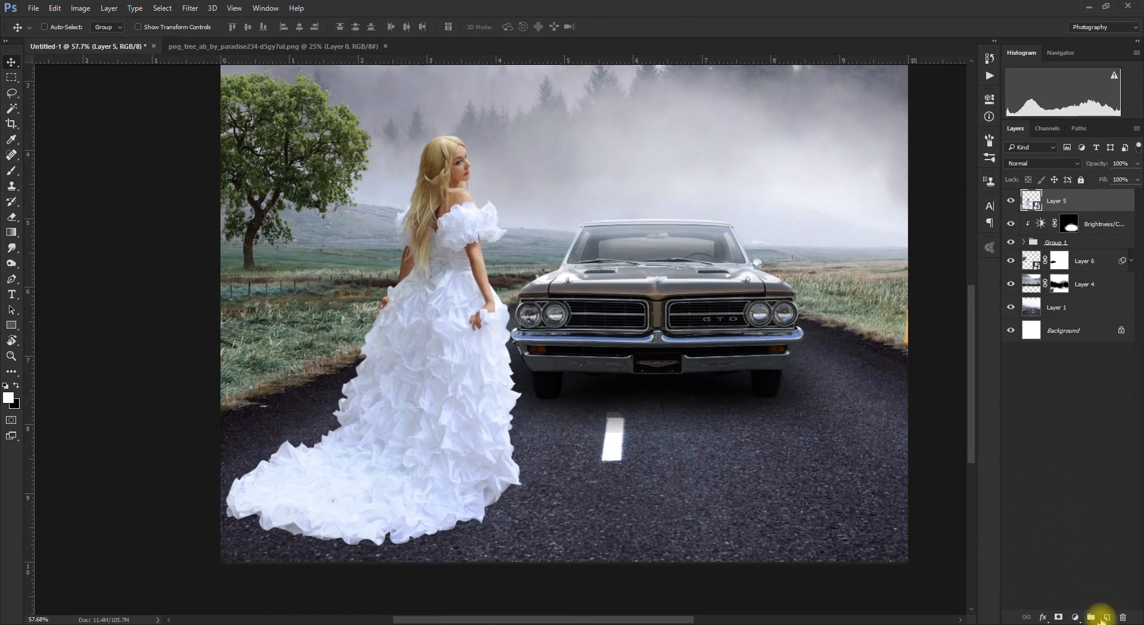
Add a layer beneath the woman and paint a soft black shadow along the dress hem, finishing with a 300 px brush at 20% opacity.
left_click(1107, 618)
key("ctrl+bracketleft")
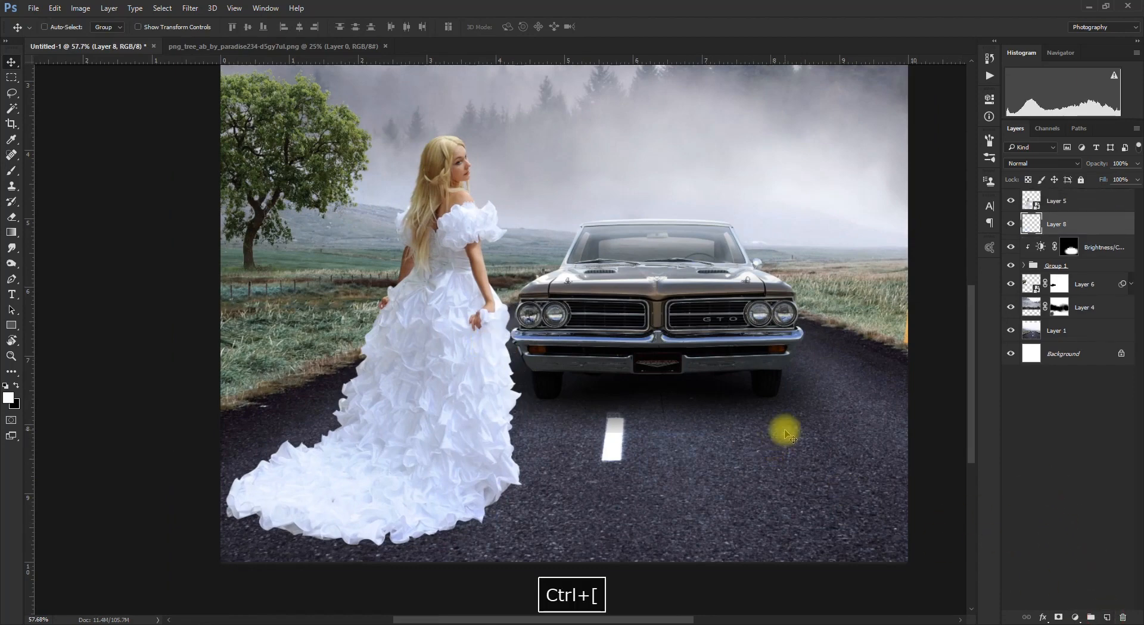
key("b")
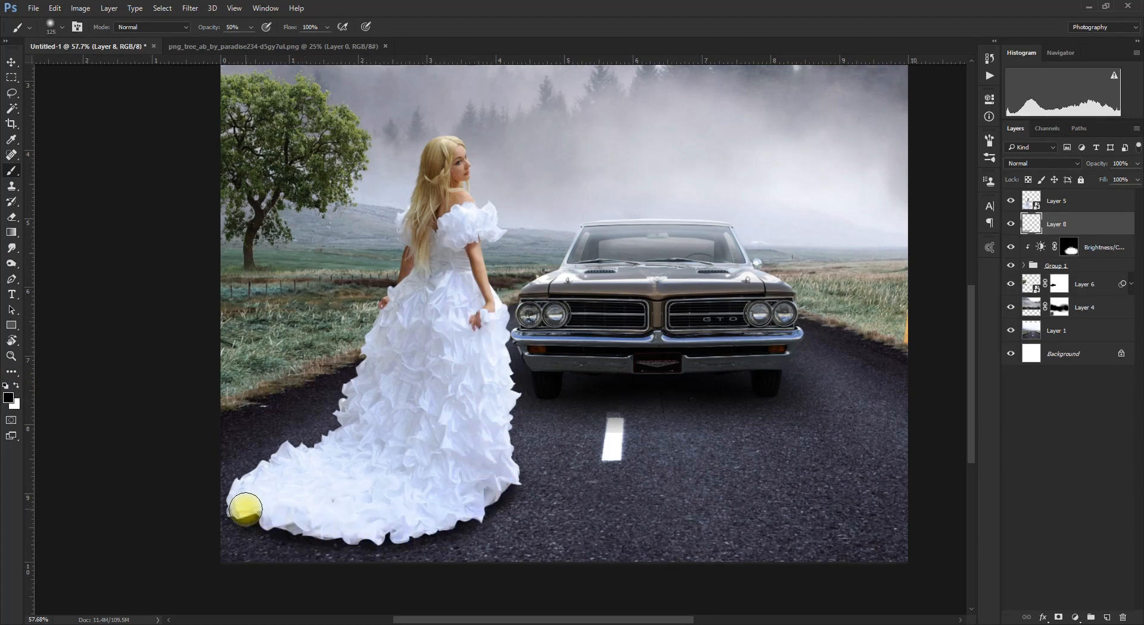
key("bracketright")
key("bracketright")
key("bracketright")
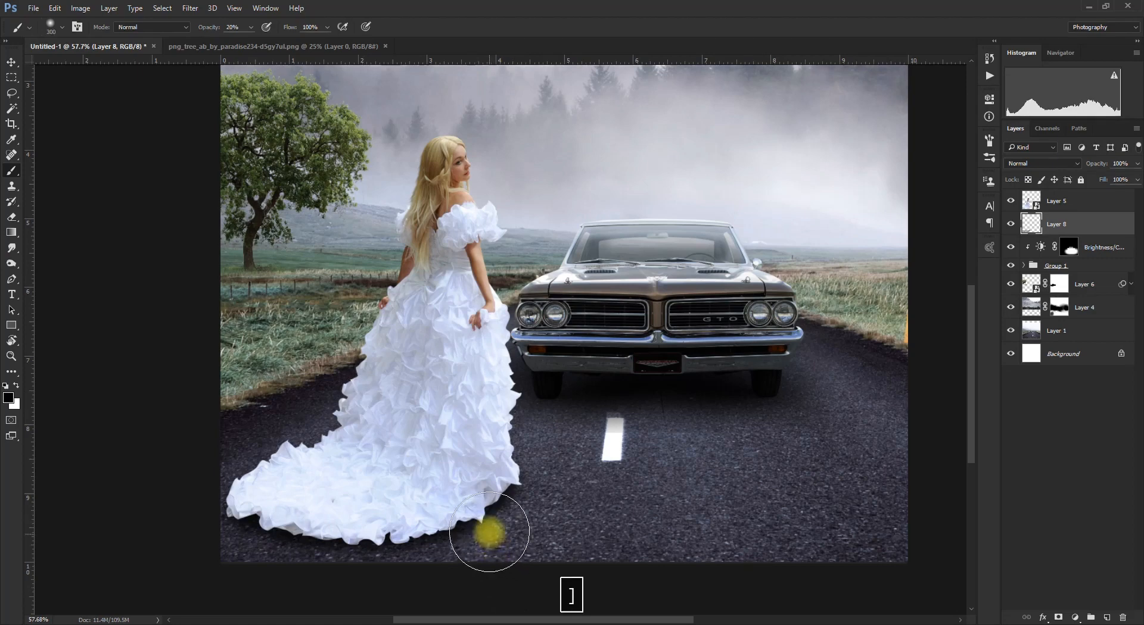
left_click(281, 542)
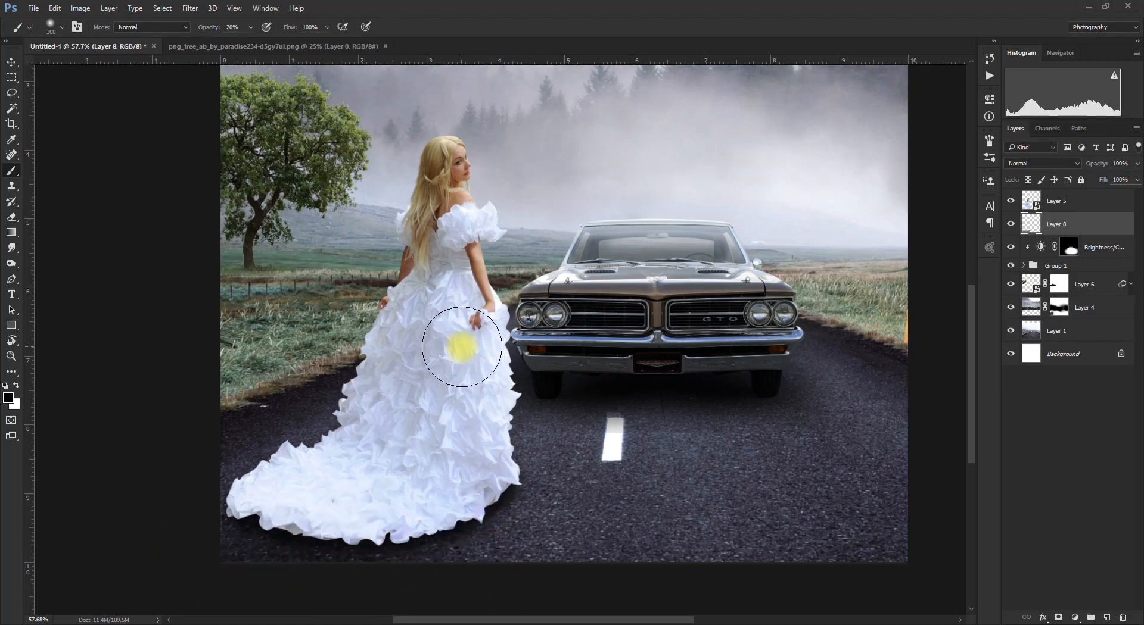
Clip a Levels adjustment to the woman's layer with midtones 0.65 and output white 116, and invert its mask to black.
key("v")
right_click(506, 344)
left_click(505, 352)
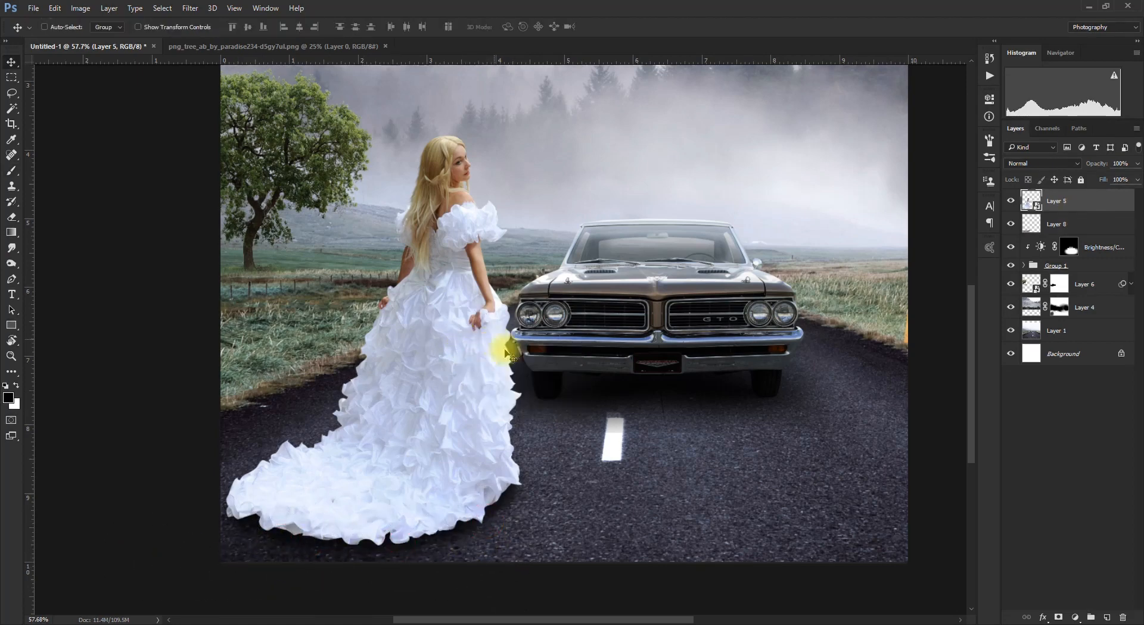
left_click(1075, 619)
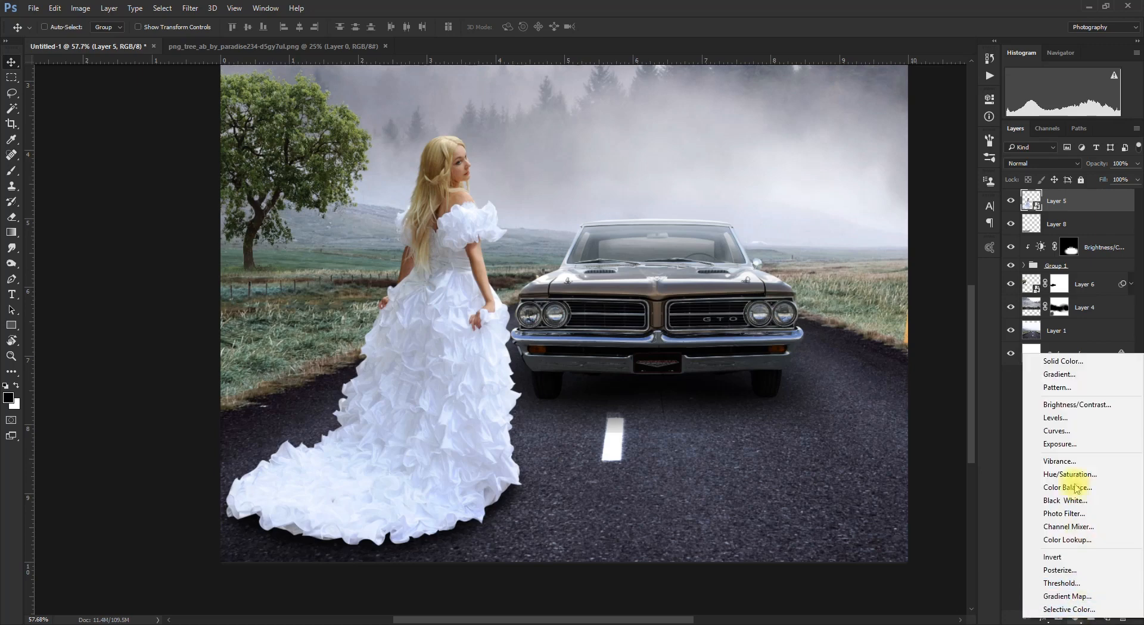
left_click(1068, 418)
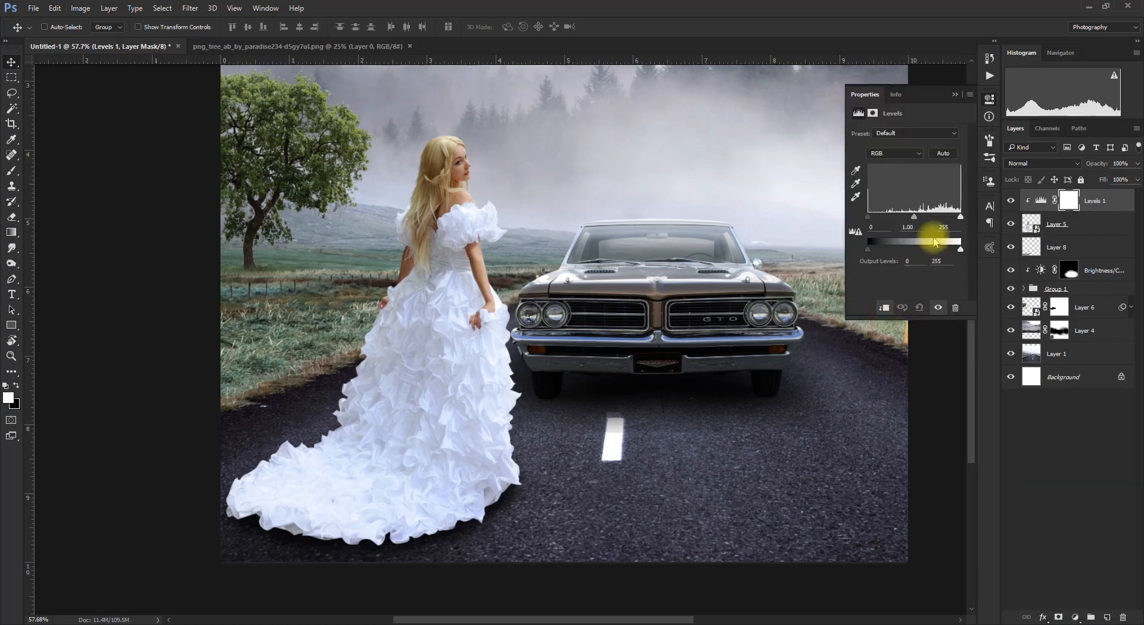
left_click_drag(916, 222, 910, 246)
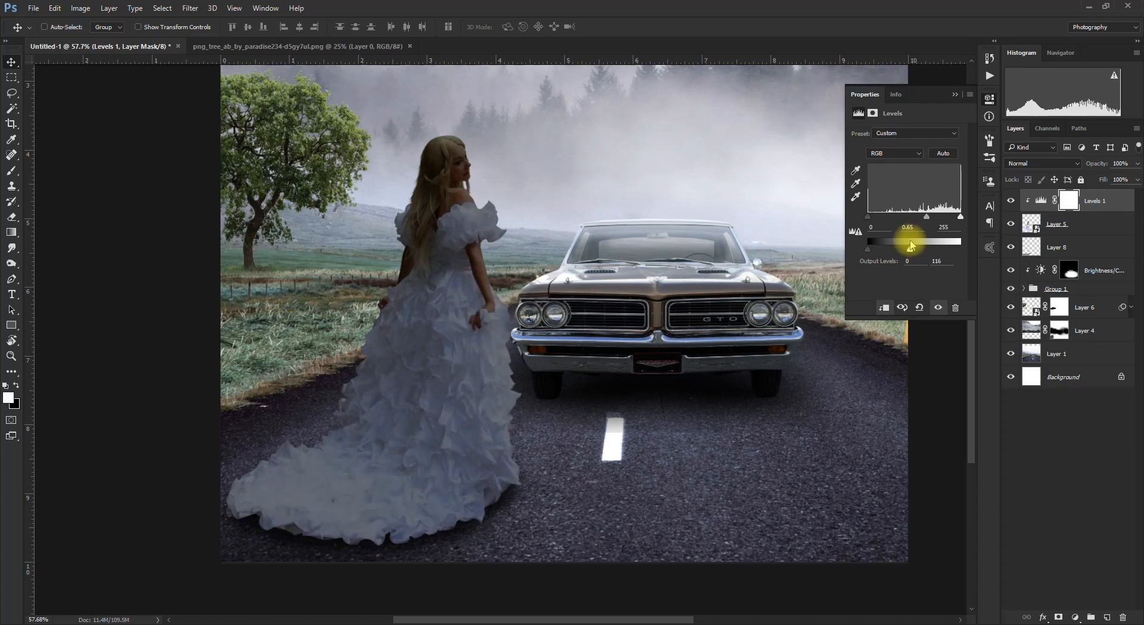
left_click(956, 95)
key("ctrl+i")
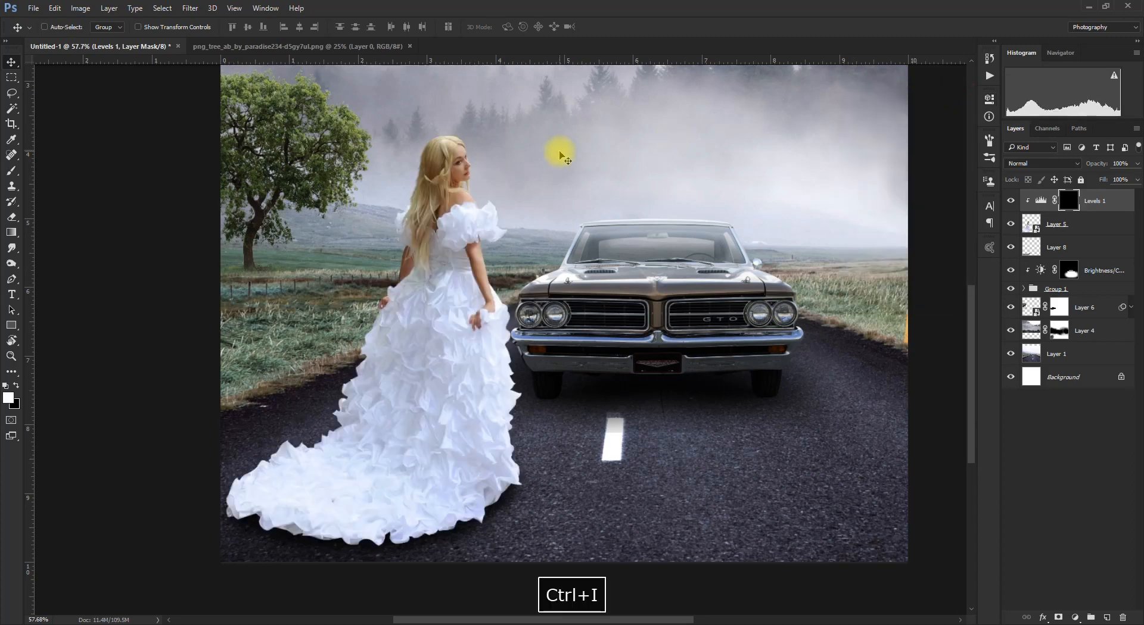
Paint white on the Levels mask at 20% brush opacity to darken the woman's hair.
key("b")
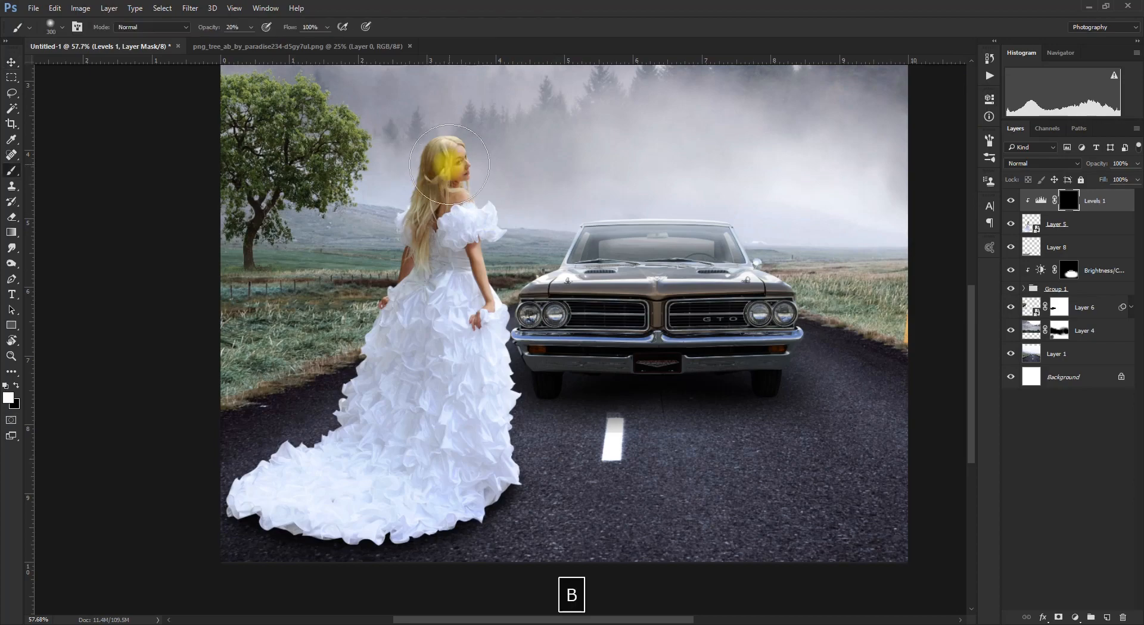
scroll(432, 162, "up", 4)
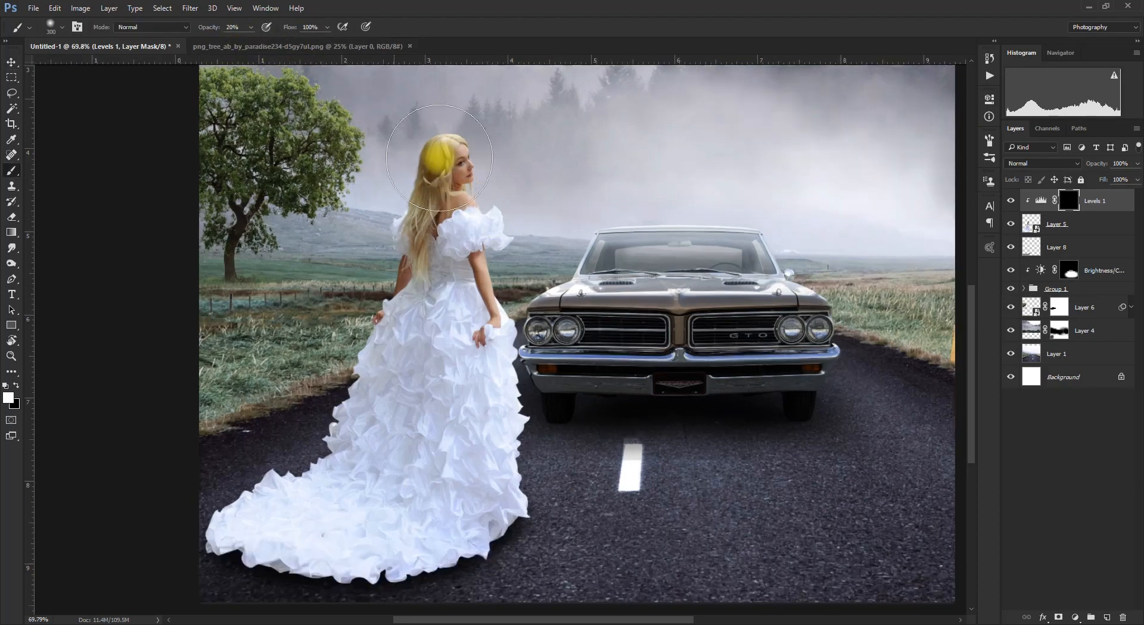
key("bracketleft")
key("bracketleft")
mouse_move(438, 158)
left_mouse_down()
mouse_move(433, 264)
mouse_move(439, 148)
mouse_move(411, 298)
left_mouse_up()
Darken the hair beside her neck and the shoulder area by painting white on the Levels mask with smaller brushes.
scroll(468, 192, "up", 3)
key("bracketleft")
key("bracketleft")
key("bracketleft")
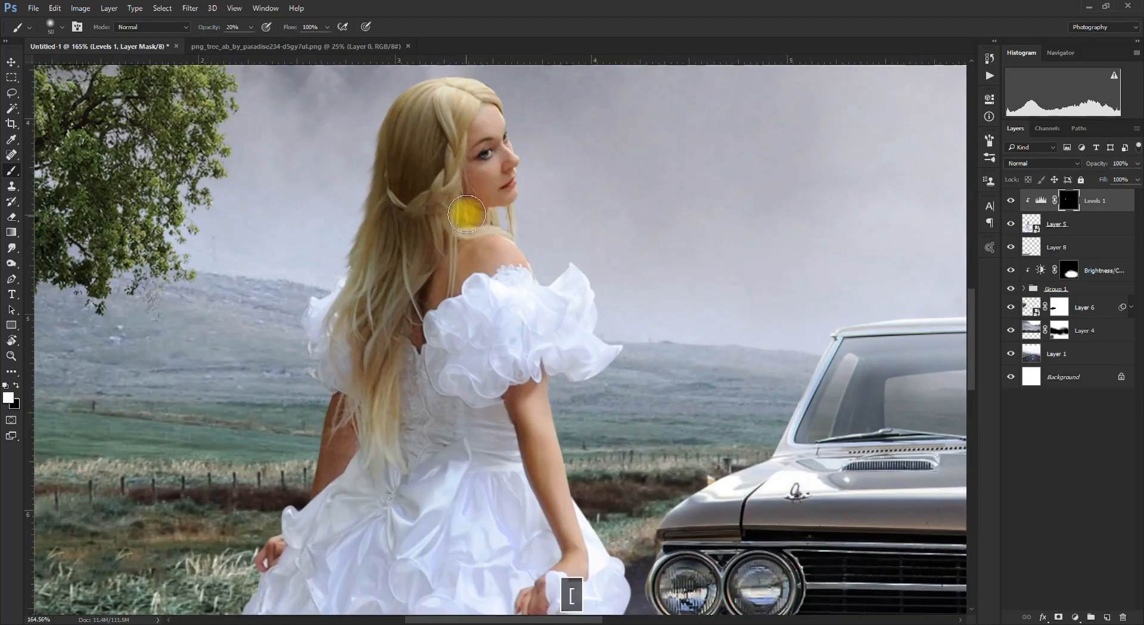
key("bracketright")
key("bracketright")
key("bracketright")
key("bracketright")
mouse_move(481, 258)
left_mouse_down()
mouse_move(434, 376)
mouse_move(411, 352)
left_mouse_up()
Reduce the brush and paint white on the mask over the lower hair strands and the arm nearest the car.
key("bracketleft")
key("bracketleft")
key("bracketleft")
key("bracketleft")
mouse_move(378, 302)
left_mouse_down()
mouse_move(325, 346)
mouse_move(341, 325)
mouse_move(363, 391)
mouse_move(344, 492)
mouse_move(354, 400)
mouse_move(348, 493)
mouse_move(365, 467)
mouse_move(505, 405)
mouse_move(510, 386)
mouse_move(538, 499)
left_mouse_up()
key("bracketleft")
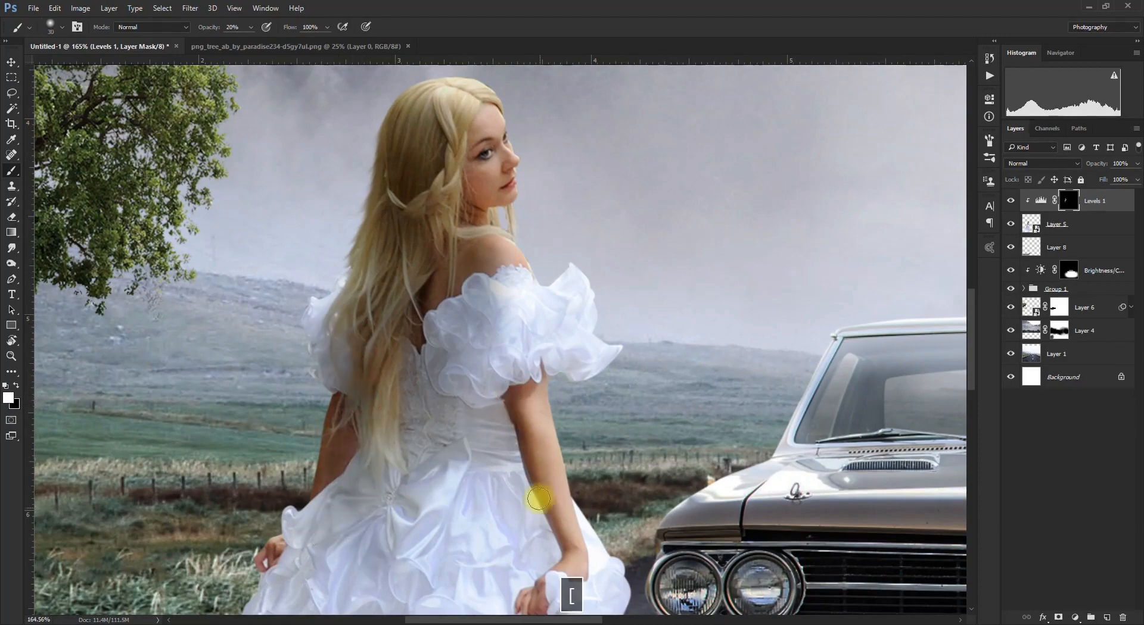
key("bracketright")
mouse_move(510, 401)
left_mouse_down()
mouse_move(553, 539)
mouse_move(522, 472)
left_mouse_up()
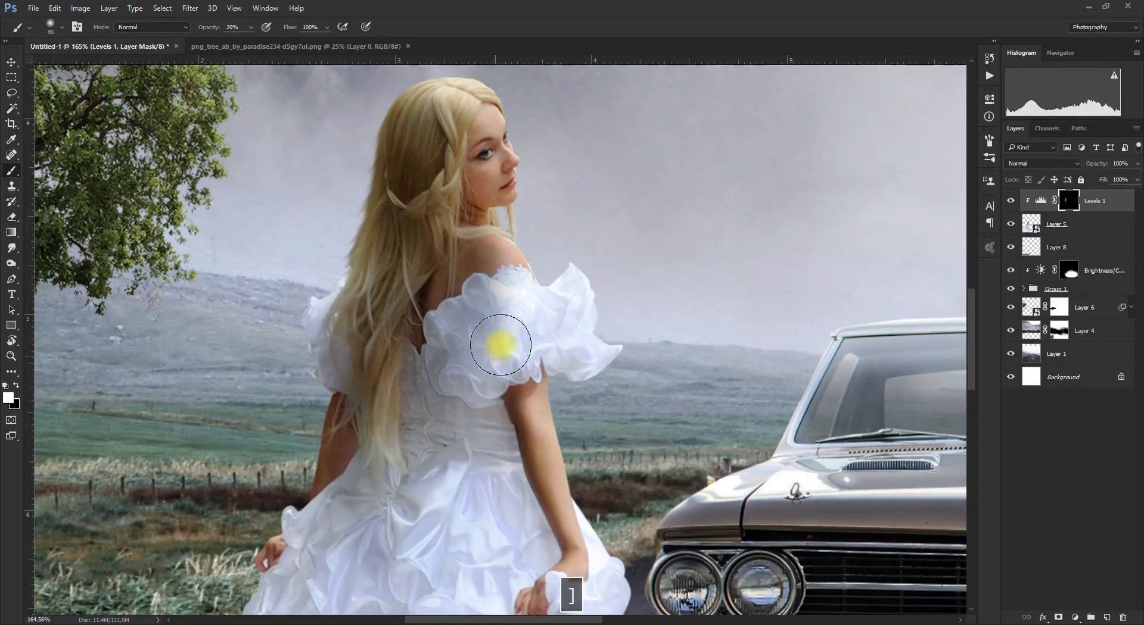
Shade the puffed sleeve and the bodice beneath it by painting white on the mask with an 80–90 px brush.
left_click_drag(539, 318, 487, 388)
key("bracketright")
mouse_move(498, 288)
left_mouse_down()
mouse_move(473, 365)
mouse_move(485, 408)
left_mouse_up()
key("bracketleft")
left_click_drag(480, 393, 478, 574)
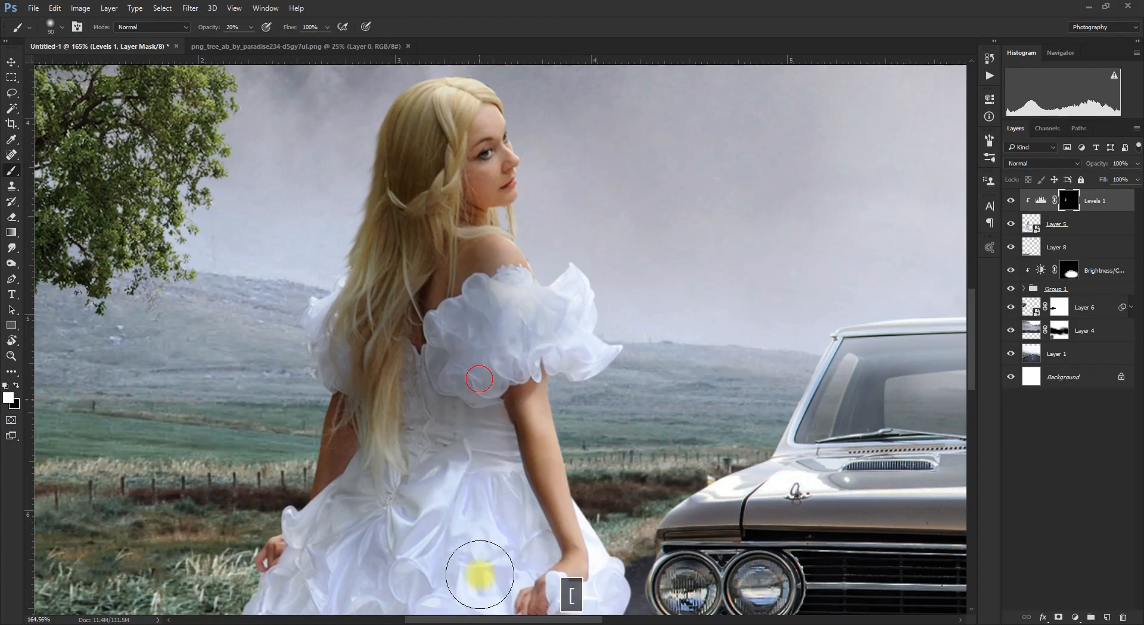
Paint white on the mask over the back of the bodice and the upper skirt.
left_click_drag(467, 412, 426, 577)
key("space")
mouse_move(383, 495)
left_mouse_down()
mouse_move(468, 252)
mouse_move(337, 443)
left_mouse_up()
left_click_drag(390, 314, 322, 505)
left_click_drag(427, 290, 371, 546)
mouse_move(491, 286)
left_mouse_down()
mouse_move(459, 488)
mouse_move(433, 520)
left_mouse_up()
Enlarge the brush to 200 px and darken the skirt's ruffles with long white strokes on the mask.
scroll(458, 280, "down", 4)
key("bracketright")
left_click_drag(518, 262, 534, 534)
left_click_drag(570, 403, 563, 560)
left_click_drag(511, 329, 467, 524)
key("space")
mouse_move(468, 504)
left_mouse_down()
mouse_move(511, 286)
mouse_move(405, 358)
mouse_move(486, 121)
mouse_move(582, 296)
mouse_move(631, 147)
mouse_move(604, 435)
mouse_move(612, 391)
mouse_move(524, 451)
mouse_move(153, 463)
mouse_move(498, 481)
mouse_move(176, 421)
mouse_move(224, 413)
mouse_move(382, 325)
mouse_move(280, 418)
mouse_move(219, 388)
mouse_move(288, 367)
mouse_move(144, 419)
mouse_move(140, 499)
mouse_move(296, 491)
mouse_move(378, 517)
mouse_move(364, 475)
mouse_move(525, 384)
mouse_move(334, 384)
mouse_move(545, 409)
mouse_move(613, 230)
mouse_move(597, 447)
mouse_move(595, 258)
mouse_move(572, 485)
left_mouse_up()
Darken the lower skirt and the dress train down to the hem with the 200 px brush.
key("space")
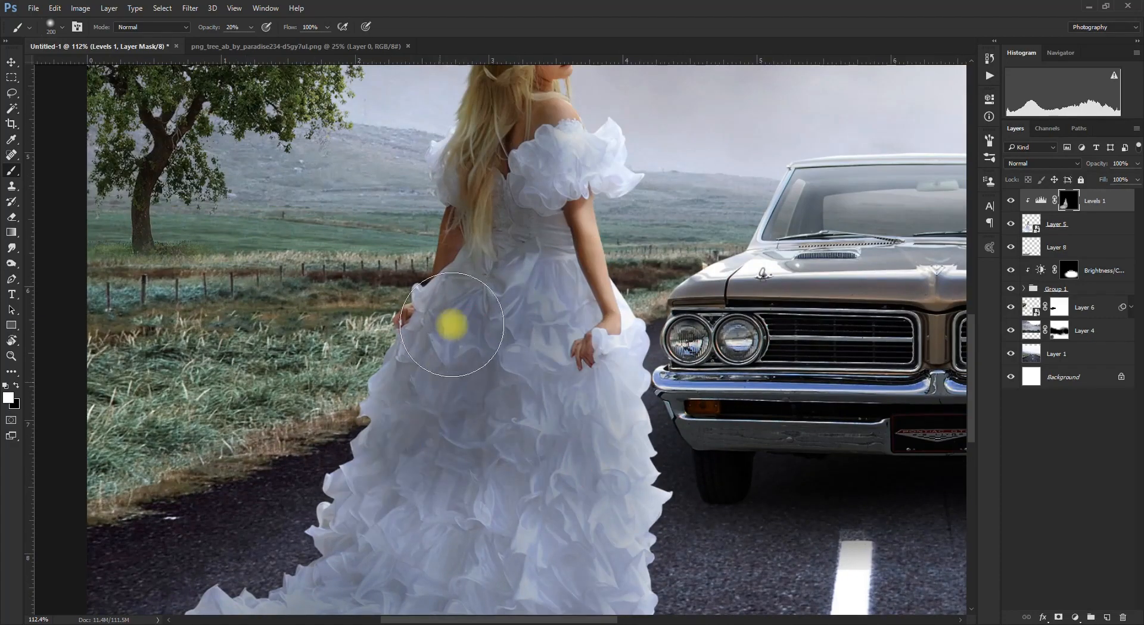
key("space")
mouse_move(409, 492)
left_mouse_down()
mouse_move(412, 373)
mouse_move(411, 474)
mouse_move(531, 219)
mouse_move(548, 463)
mouse_move(451, 566)
mouse_move(350, 474)
mouse_move(327, 518)
mouse_move(421, 286)
left_mouse_up()
key("space")
mouse_move(306, 422)
left_mouse_down()
mouse_move(610, 396)
mouse_move(217, 383)
mouse_move(306, 301)
mouse_move(336, 403)
left_mouse_up()
left_click_drag(699, 378, 658, 395)
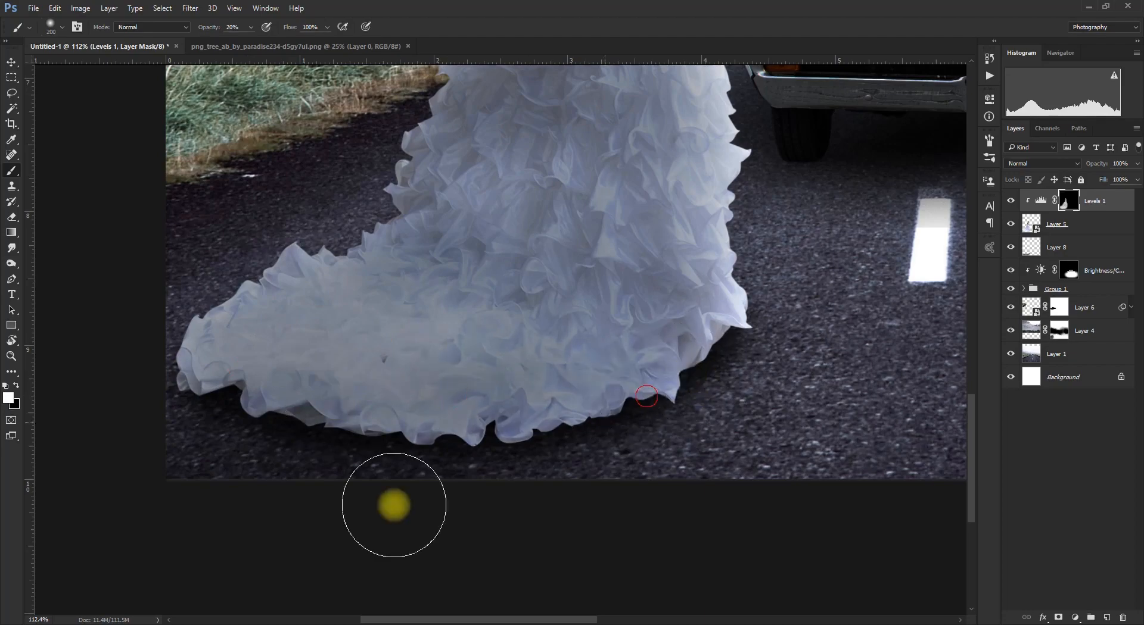
Deepen the shading across the dress train and back up the skirt with further white strokes on the mask.
key("space")
mouse_move(638, 314)
left_mouse_down()
mouse_move(480, 559)
mouse_move(518, 485)
left_mouse_up()
mouse_move(531, 306)
left_mouse_down()
mouse_move(569, 541)
mouse_move(574, 296)
left_mouse_up()
key("space")
left_click_drag(595, 334, 591, 305)
key("space")
left_click_drag(439, 335, 480, 506)
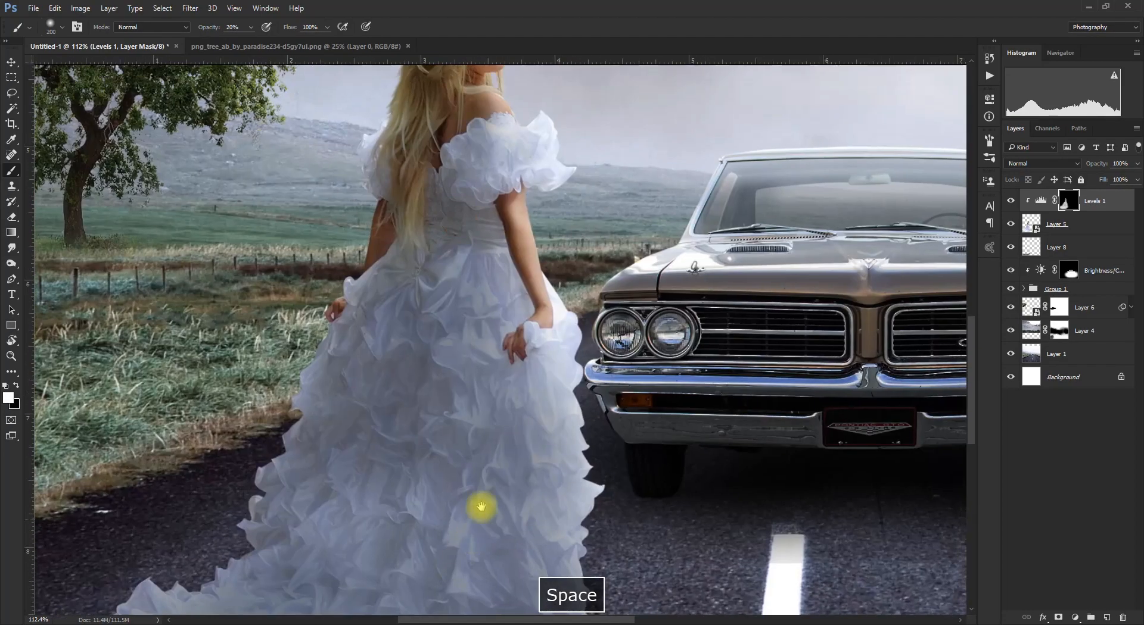
mouse_move(452, 276)
left_mouse_down()
mouse_move(482, 161)
mouse_move(435, 320)
mouse_move(437, 343)
mouse_move(490, 263)
mouse_move(496, 296)
mouse_move(502, 258)
mouse_move(500, 296)
mouse_move(499, 241)
mouse_move(488, 341)
mouse_move(506, 288)
mouse_move(507, 470)
mouse_move(475, 303)
mouse_move(415, 481)
mouse_move(447, 359)
mouse_move(430, 417)
mouse_move(363, 541)
mouse_move(352, 531)
mouse_move(375, 488)
mouse_move(410, 544)
mouse_move(471, 380)
mouse_move(488, 529)
mouse_move(527, 368)
left_mouse_up()
Reduce the brush to about 40 px and paint white on the mask over the forearm and hand beside the car.
key("bracketleft")
key("bracketleft")
key("bracketleft")
key("bracketleft")
key("bracketleft")
key("bracketright")
key("bracketright")
key("bracketright")
key("bracketleft")
key("bracketleft")
key("bracketleft")
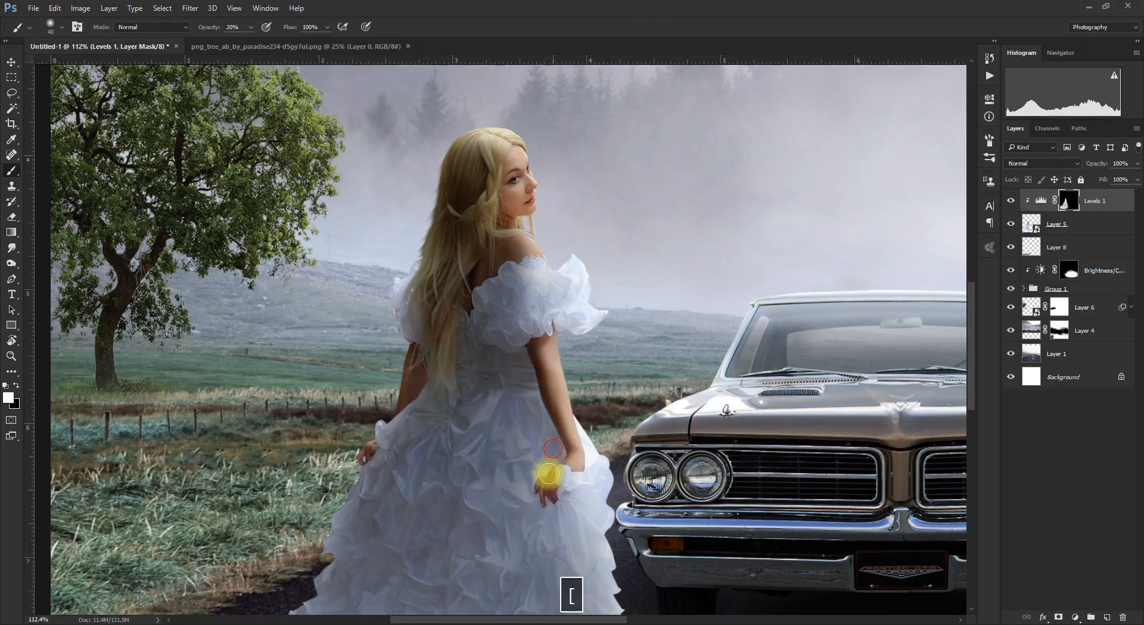
Enlarge the brush to 150 px and darken the upper skirt around the hand beside the car.
key("bracketright")
key("bracketright")
key("bracketright")
key("bracketright")
key("bracketright")
key("bracketright")
mouse_move(563, 475)
left_mouse_down()
mouse_move(549, 485)
mouse_move(579, 509)
mouse_move(513, 550)
mouse_move(532, 354)
left_mouse_up()
key("space")
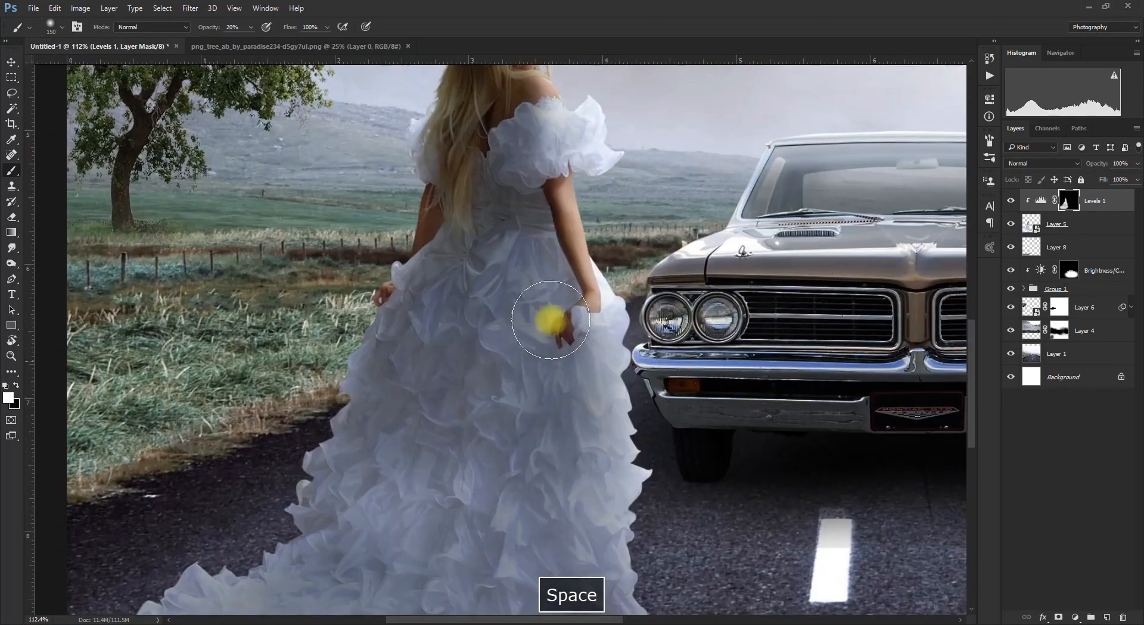
mouse_move(386, 430)
left_mouse_down()
mouse_move(370, 561)
mouse_move(408, 528)
mouse_move(546, 310)
mouse_move(565, 393)
mouse_move(545, 561)
left_mouse_up()
Sweep the 150 px white brush across the train and the skirt's far hip to even out the shading.
key("space")
left_click_drag(566, 501, 531, 301)
mouse_move(539, 269)
left_mouse_down()
mouse_move(500, 446)
mouse_move(388, 426)
mouse_move(126, 453)
mouse_move(228, 378)
mouse_move(165, 397)
mouse_move(91, 487)
mouse_move(147, 512)
mouse_move(329, 476)
mouse_move(348, 495)
mouse_move(349, 479)
mouse_move(227, 452)
left_mouse_up()
mouse_move(241, 447)
left_mouse_down()
mouse_move(396, 269)
mouse_move(460, 314)
mouse_move(484, 308)
left_mouse_up()
mouse_move(481, 307)
left_mouse_down()
mouse_move(455, 489)
mouse_move(518, 433)
left_mouse_up()
key("space")
left_click_drag(516, 228, 441, 539)
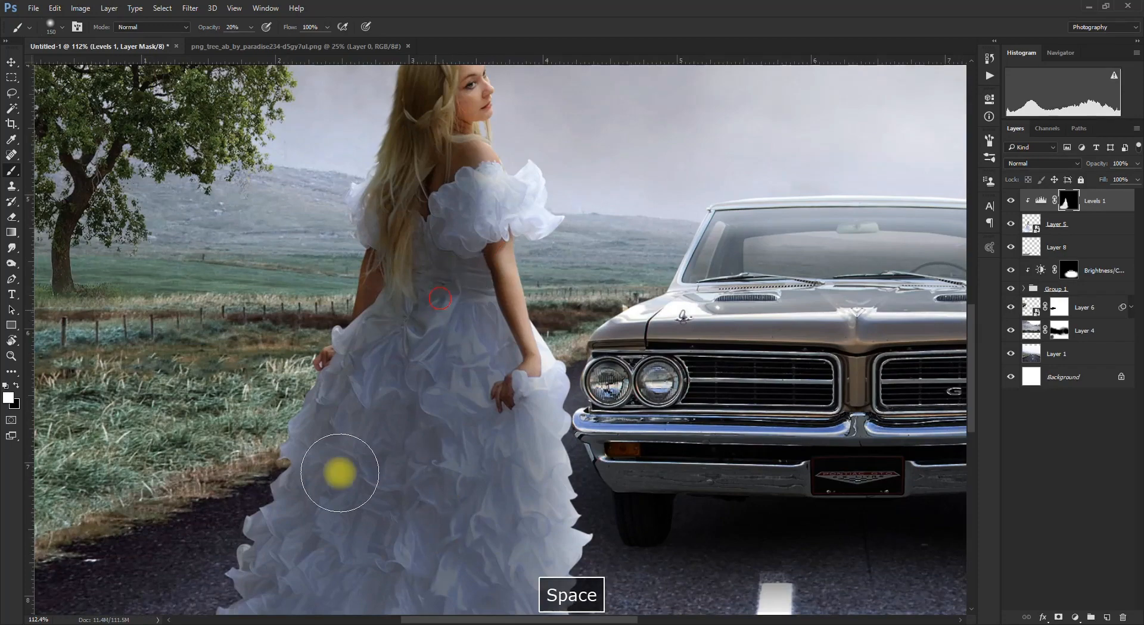
mouse_move(352, 334)
left_mouse_down()
mouse_move(327, 503)
mouse_move(347, 427)
mouse_move(283, 518)
mouse_move(283, 563)
mouse_move(467, 437)
mouse_move(449, 220)
mouse_move(457, 362)
mouse_move(440, 486)
mouse_move(340, 345)
left_mouse_up()
Restore the brightness of the hand on the grass side by painting black on the mask with a small brush.
key("x")
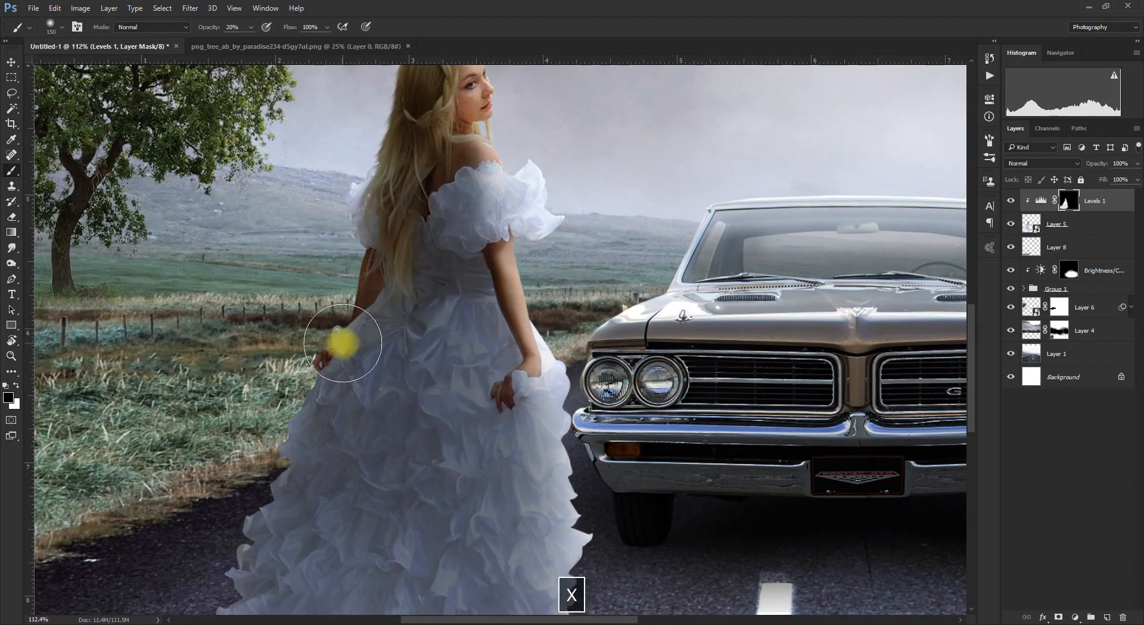
scroll(339, 339, "up", 3)
key("bracketleft")
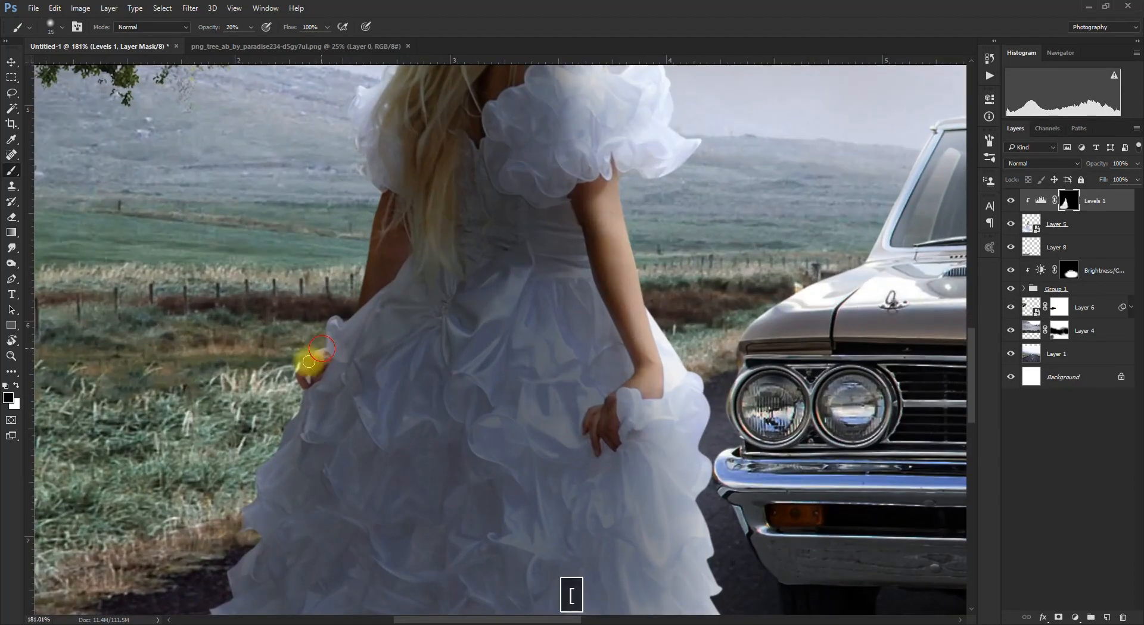
scroll(373, 267, "down", 4)
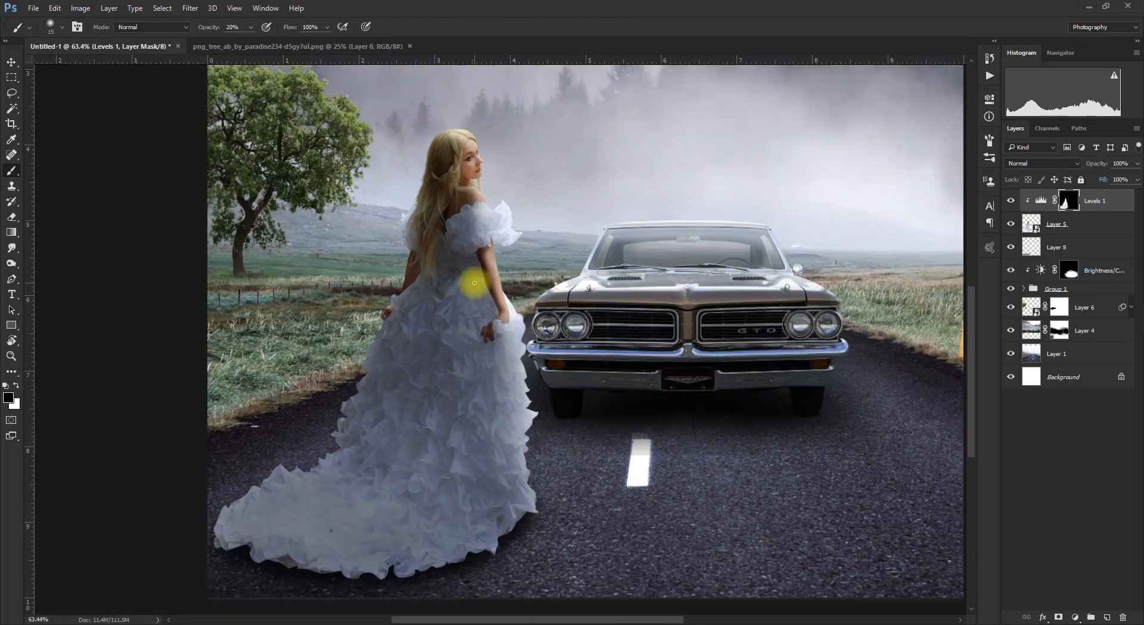
Paint white on the Levels 1 mask over the shoulder-side sleeve and the bodice, using a soft brush up to 60 px.
scroll(474, 283, "down", 1)
scroll(489, 207, "up", 4)
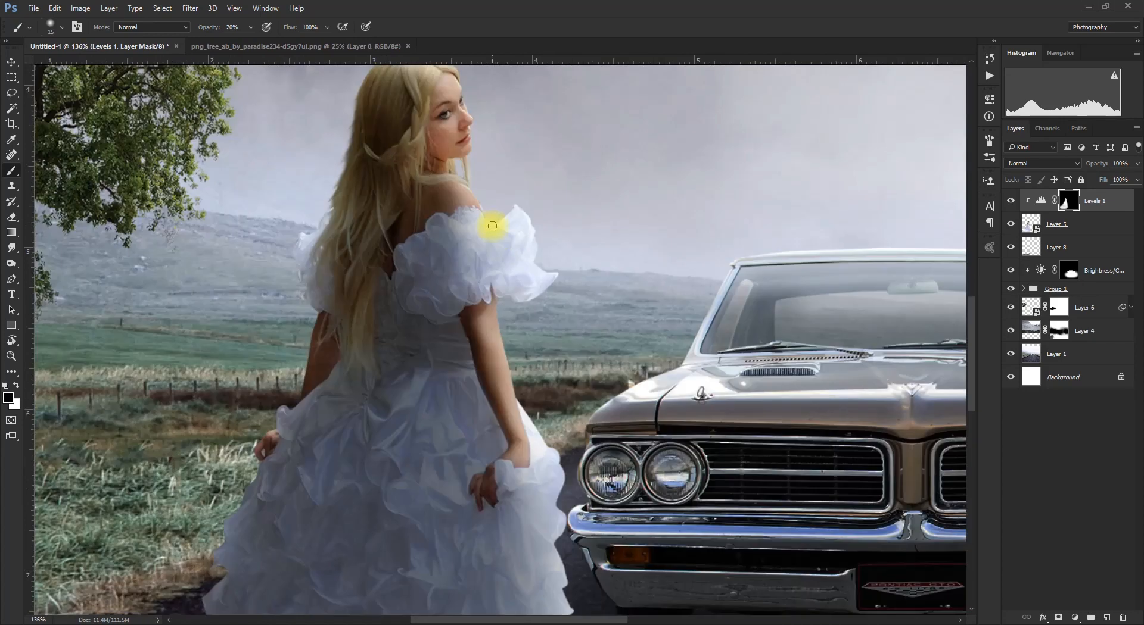
key("bracketright")
key("bracketright")
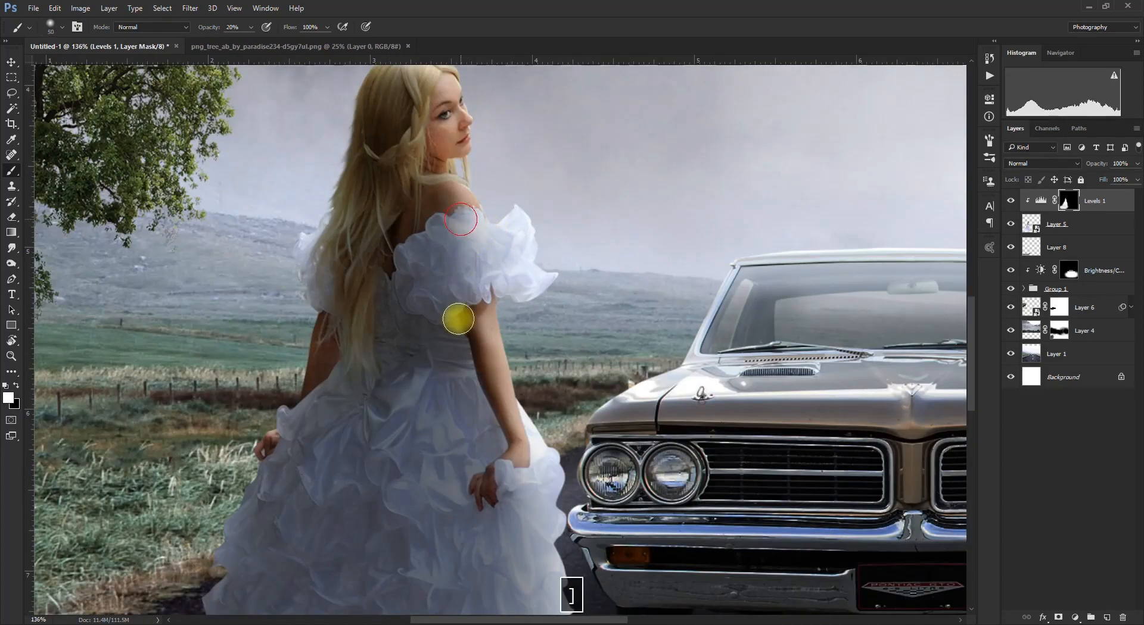
left_click_drag(466, 229, 399, 223)
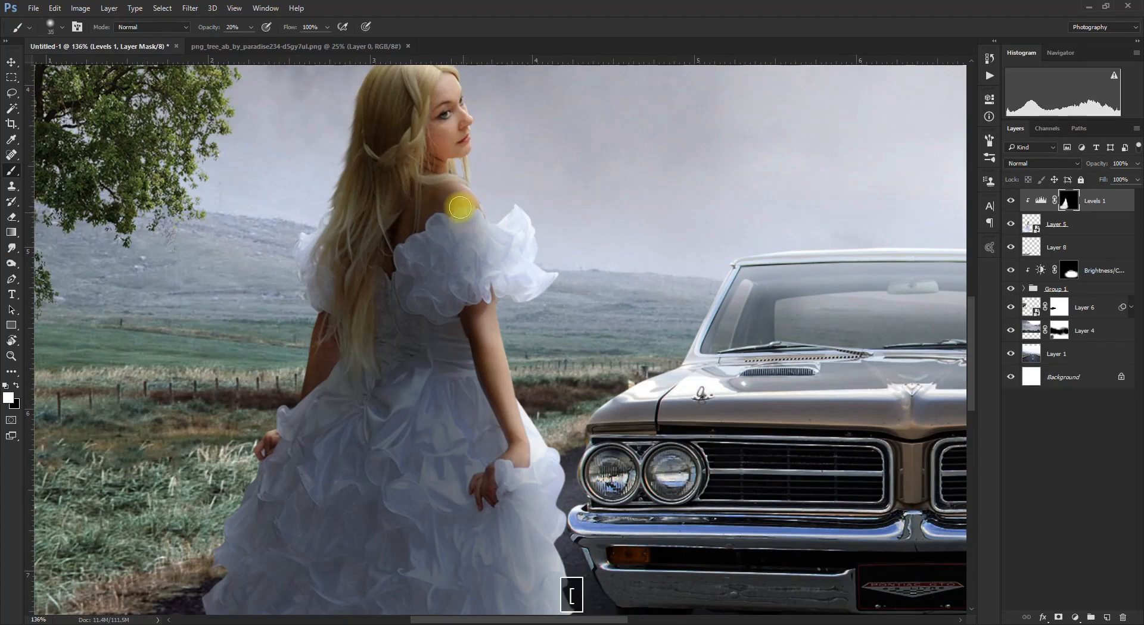
key("bracketright")
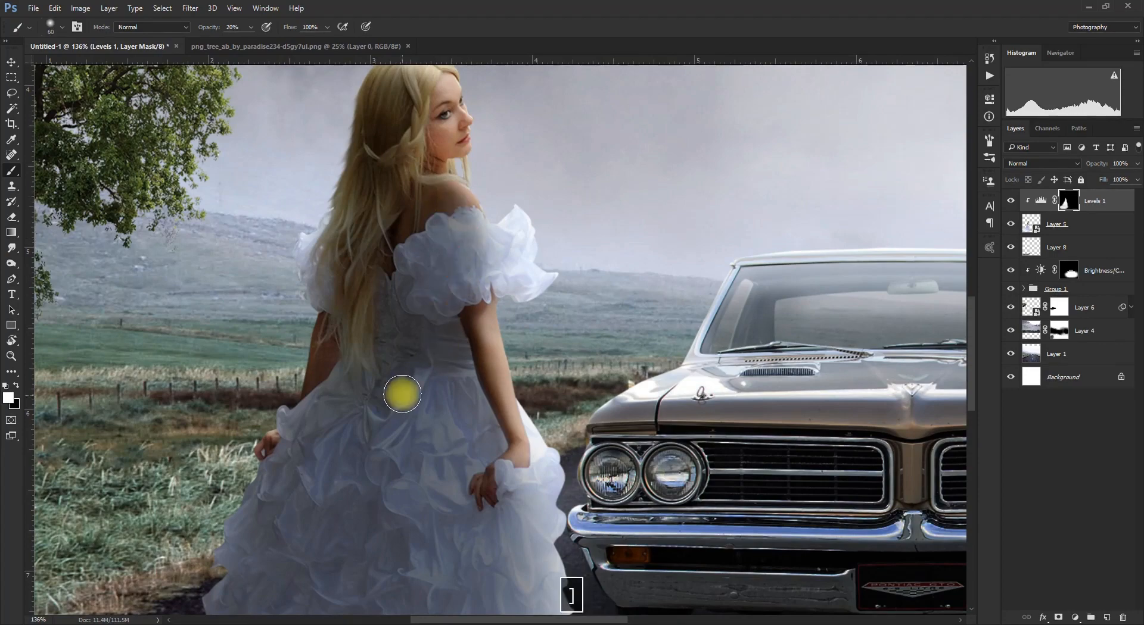
scroll(470, 288, "down", 5)
scroll(482, 294, "down", 2)
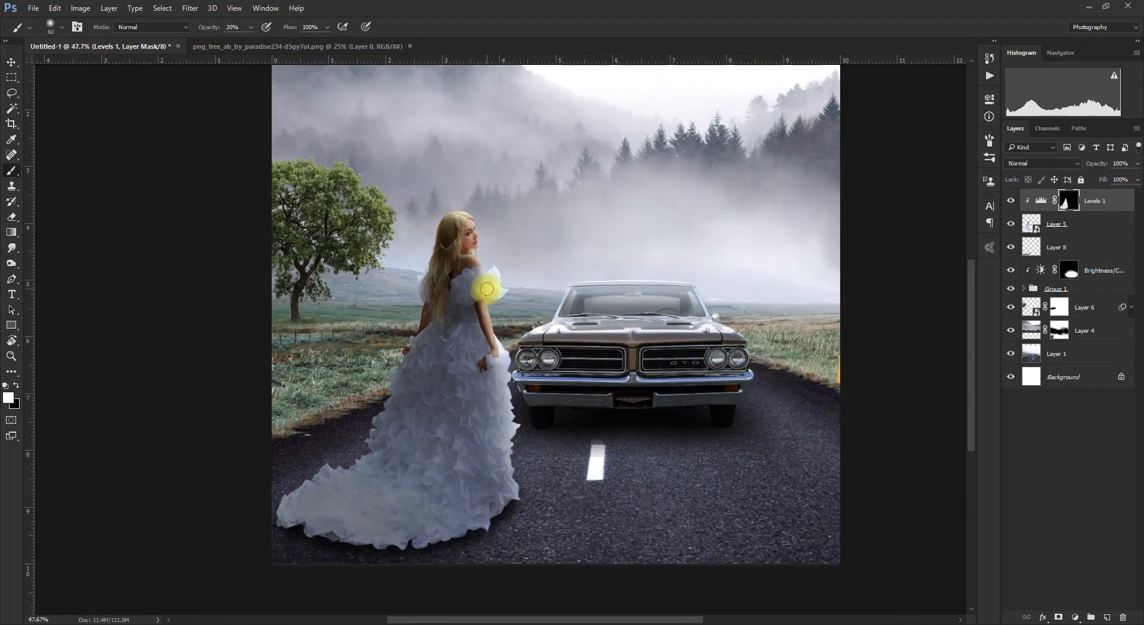
Crop the canvas narrower by trimming an even strip off both sides of the image.
key("v")
scroll(485, 288, "down", 2)
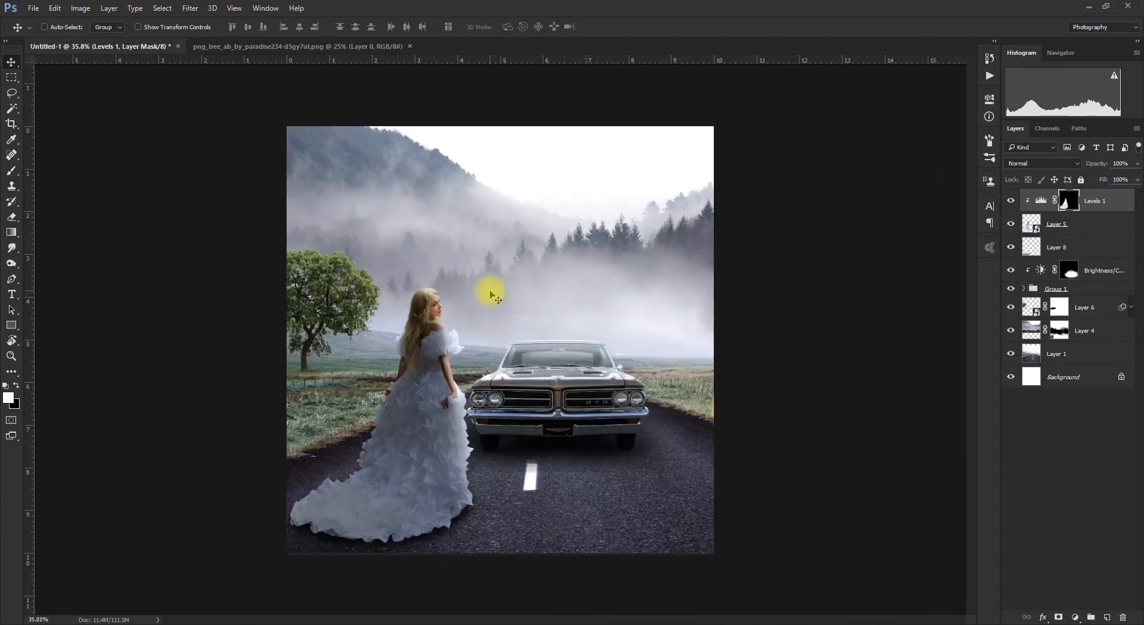
key("c")
left_click_drag(709, 339, 689, 347)
key("Return")
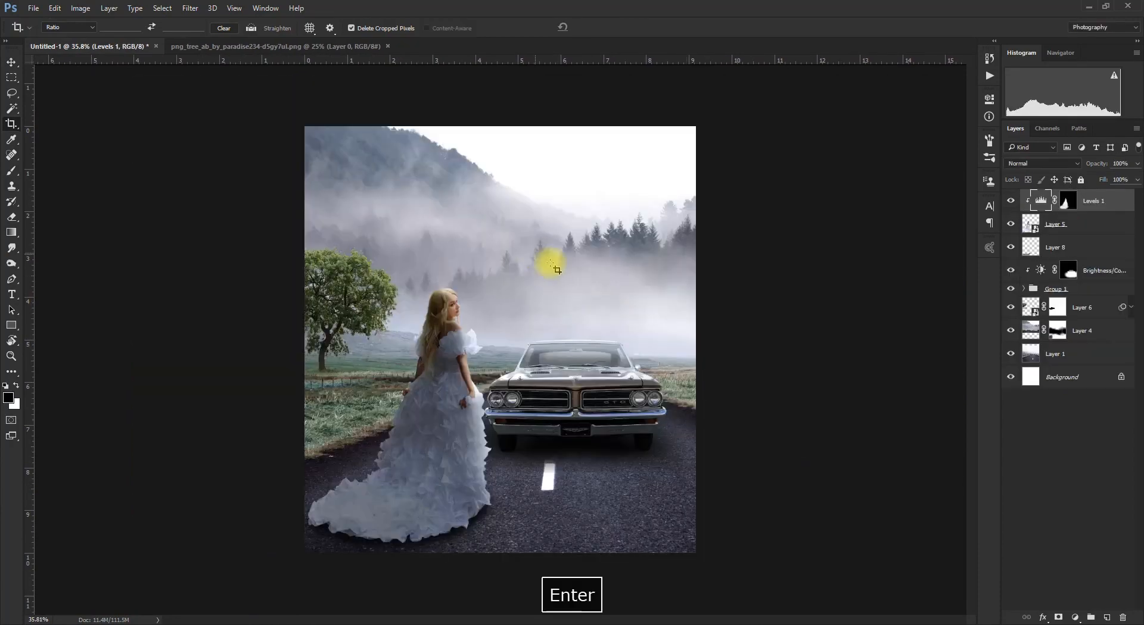
key("v")
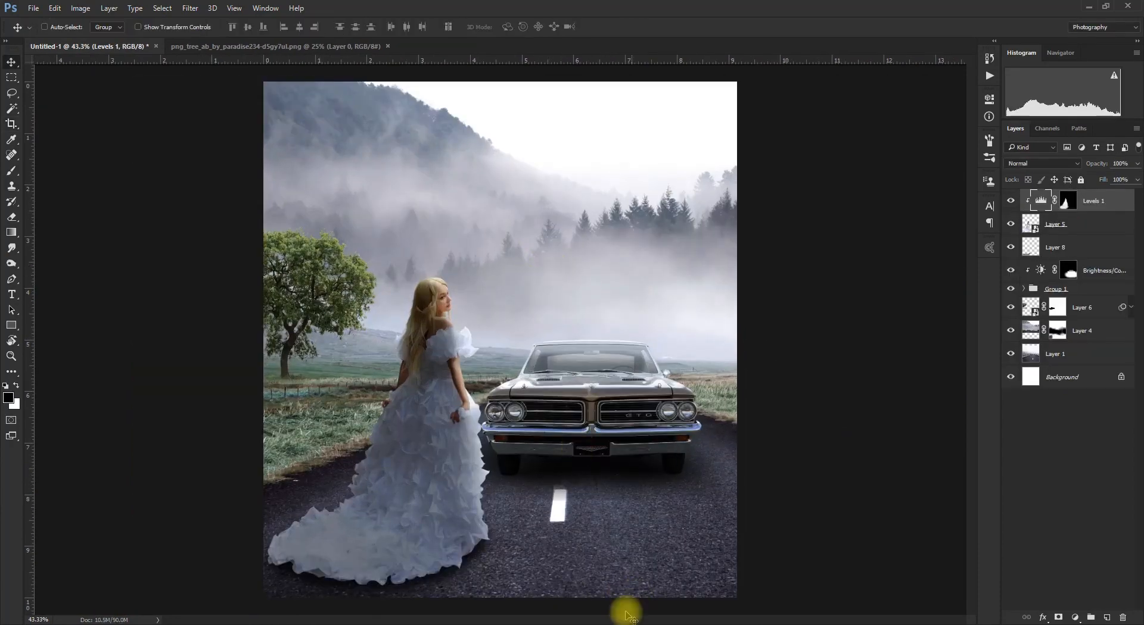
Add a Selective Color adjustment layer with Neutrals set to Cyan -18, Magenta +1 and Yellow +14.
scroll(765, 373, "down", 1)
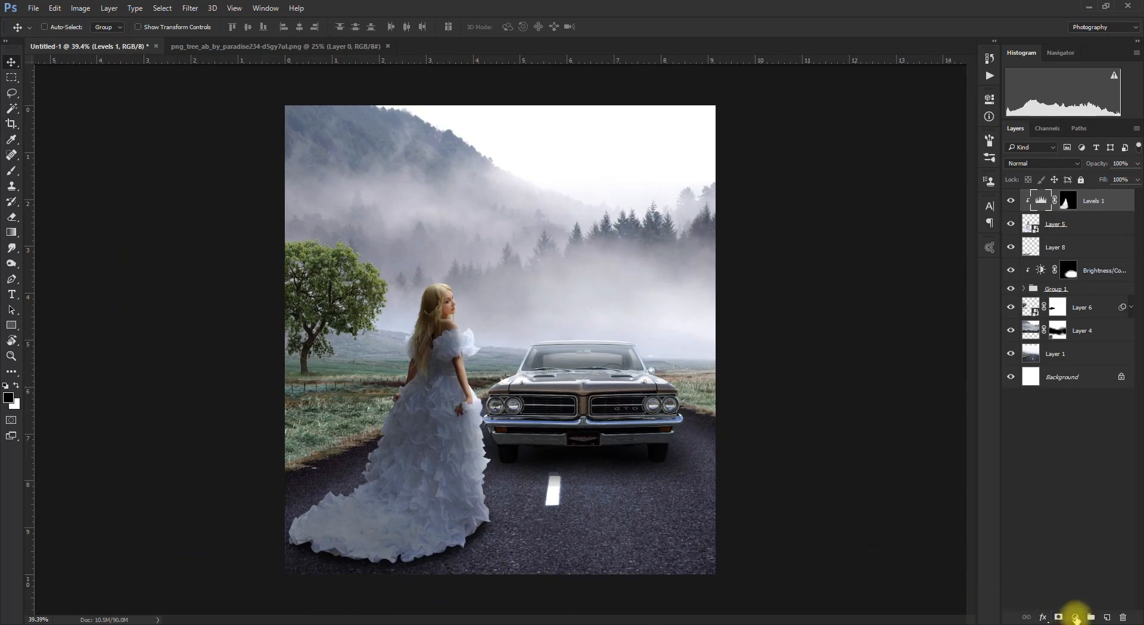
left_click(1075, 618)
left_click(1071, 605)
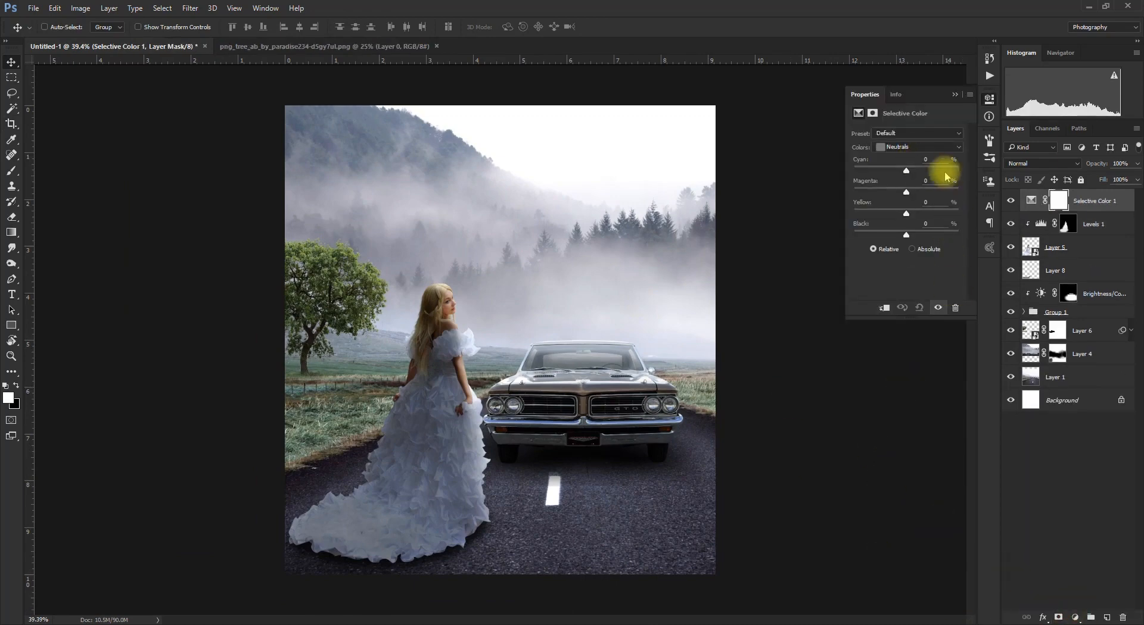
left_click(930, 160)
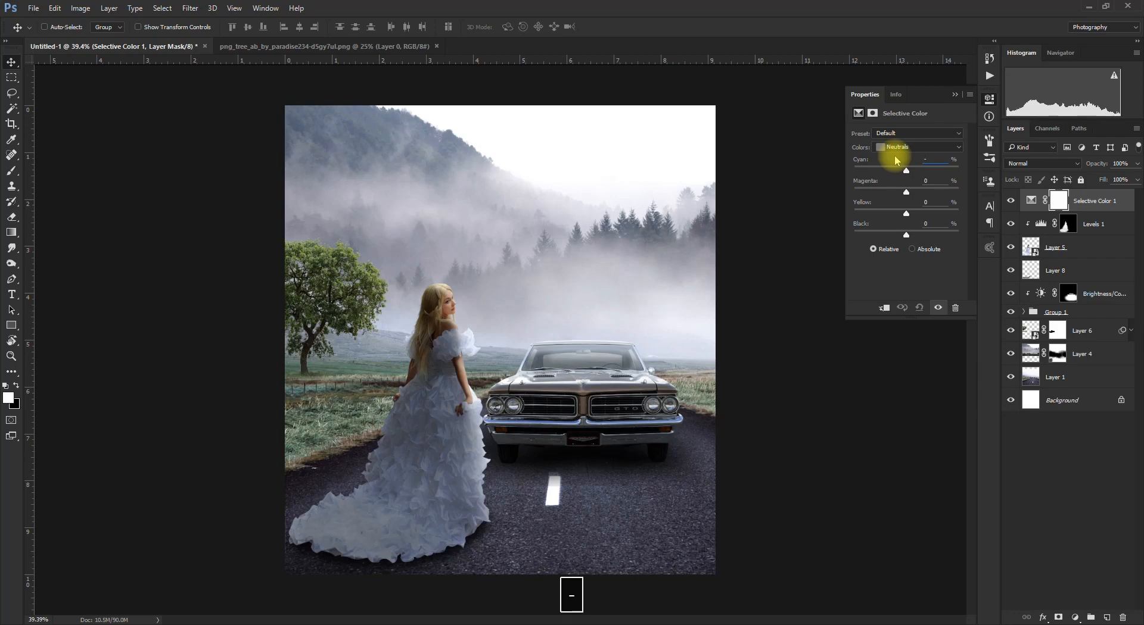
left_click(938, 180)
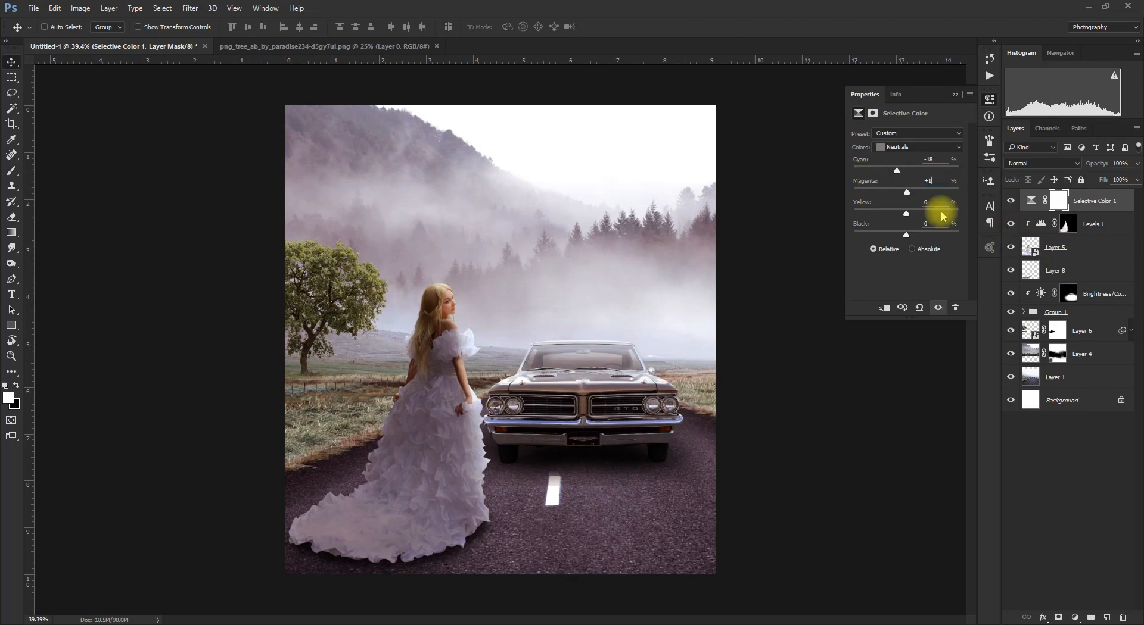
key("Tab")
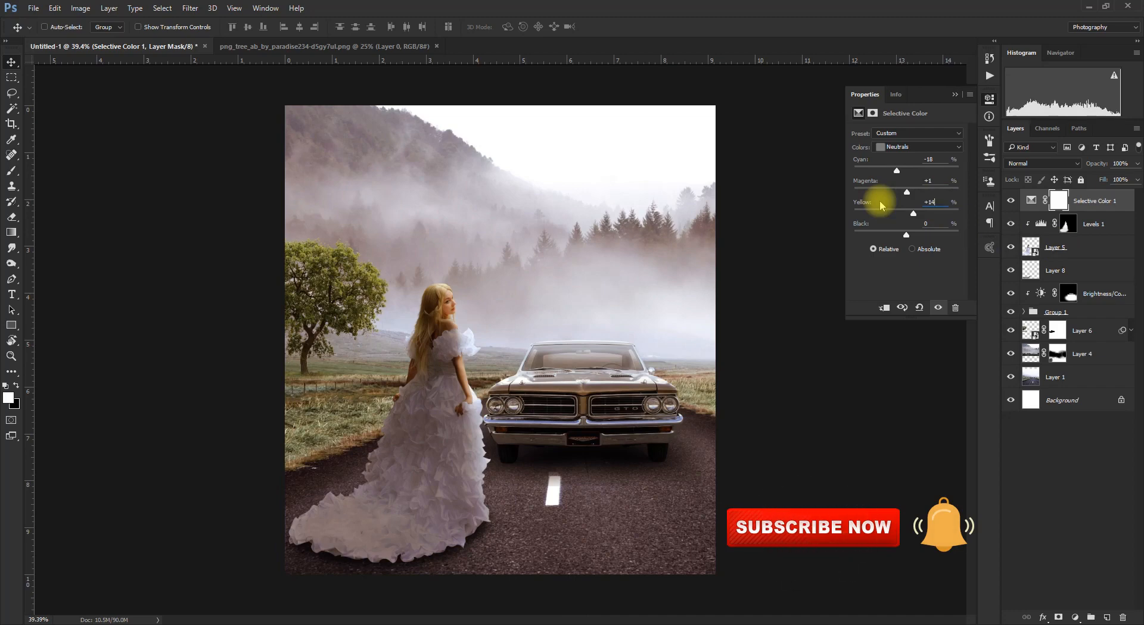
left_click(954, 94)
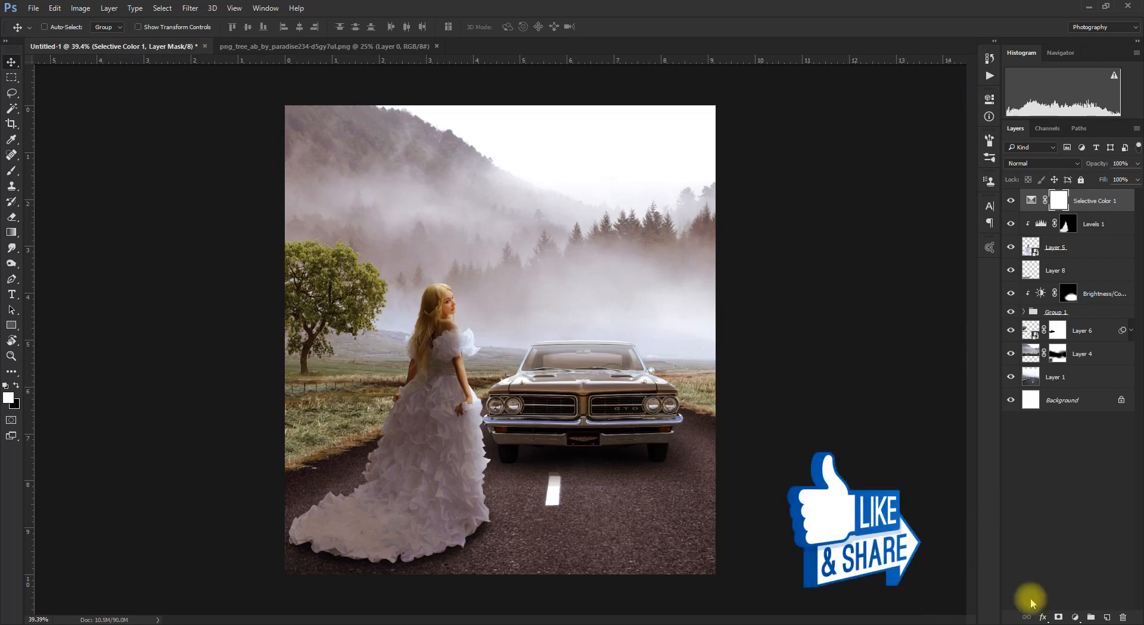
Add a black Solid Color fill layer above the Selective Color adjustment and set its blend mode to Soft Light.
left_click(1076, 618)
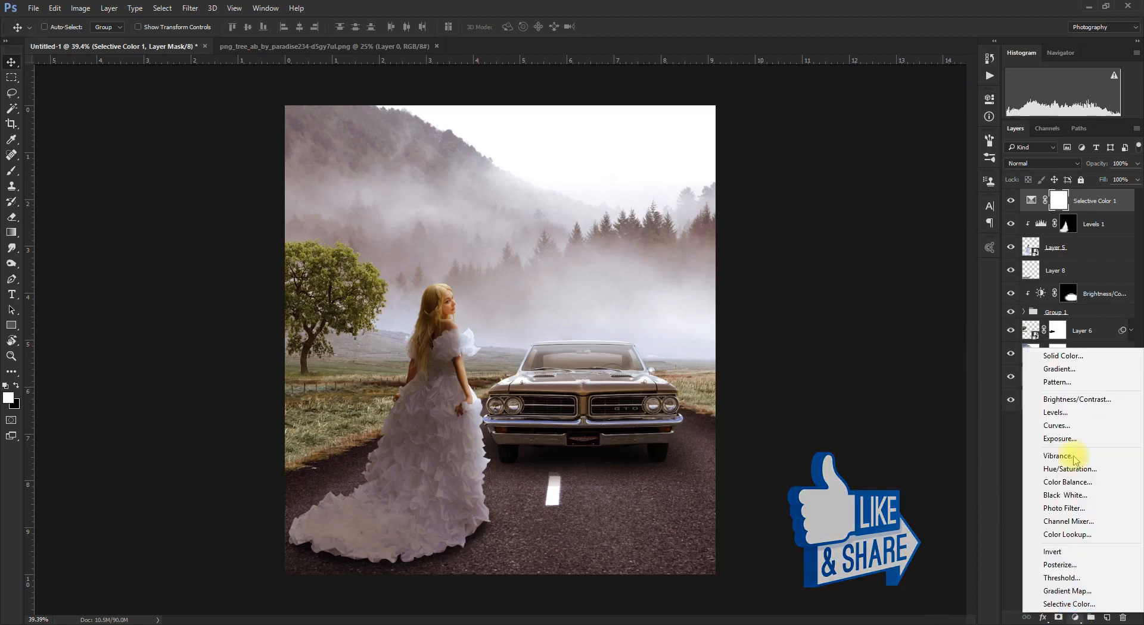
left_click(1068, 357)
left_click(1055, 266)
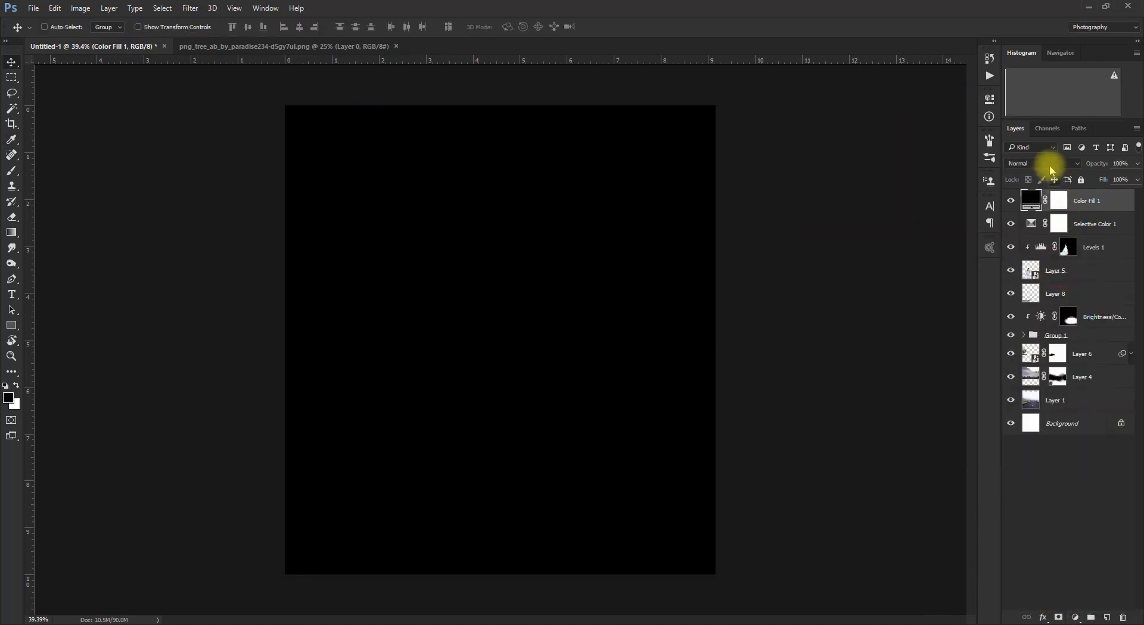
left_click(1038, 164)
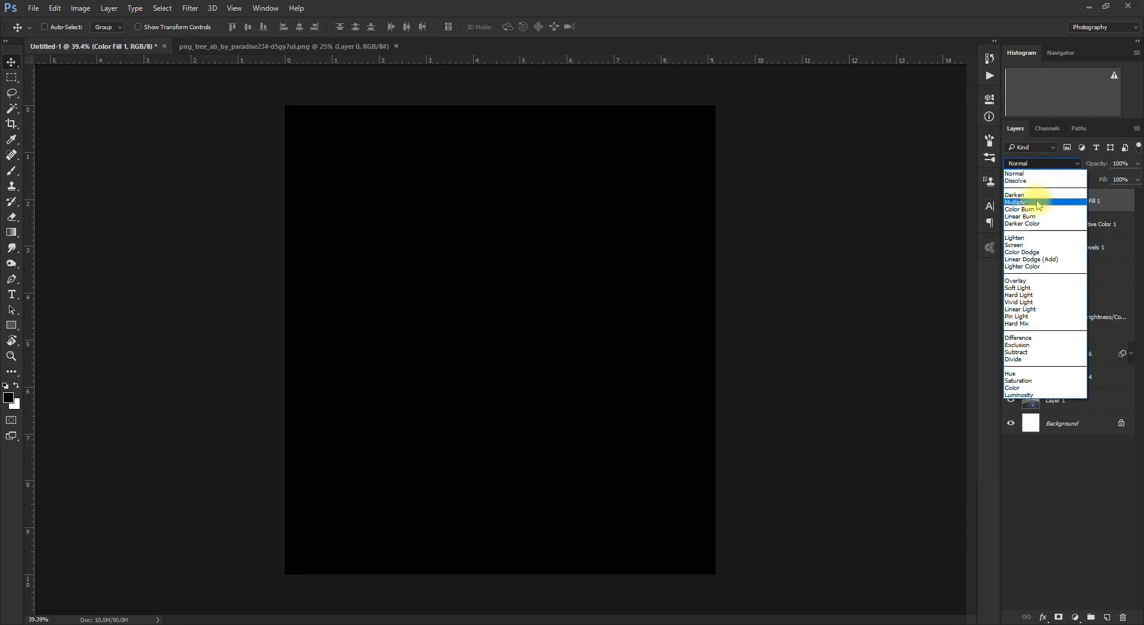
left_click(1026, 289)
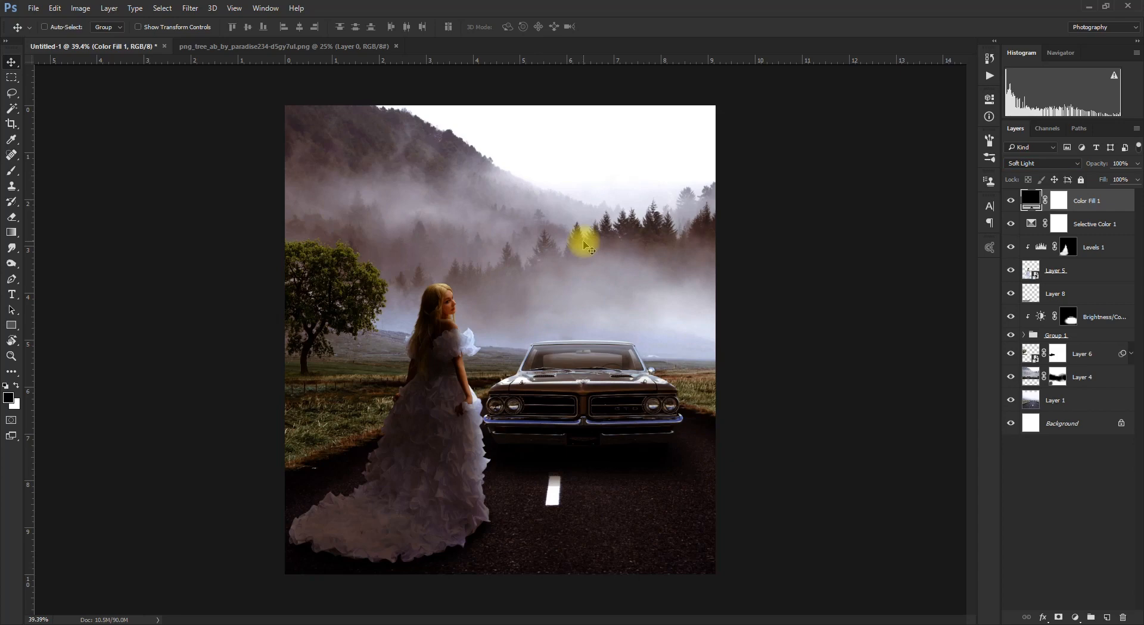
Invert the Color Fill 1 layer's mask to black to hide the darkening.
scroll(588, 249, "up", 2)
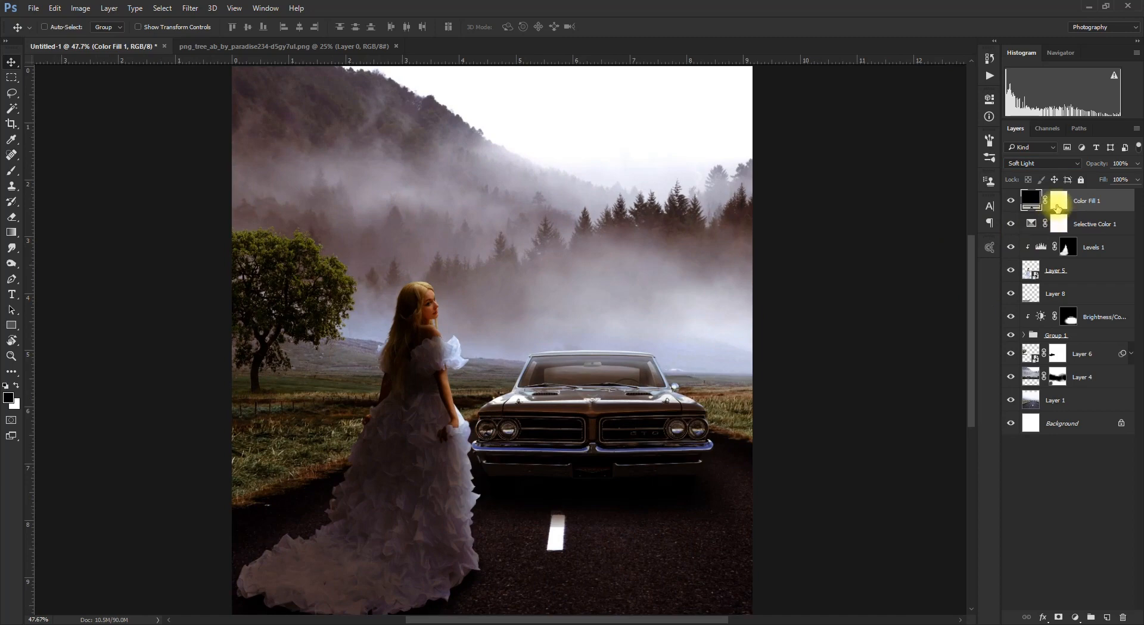
left_click(1057, 207)
key("ctrl+i")
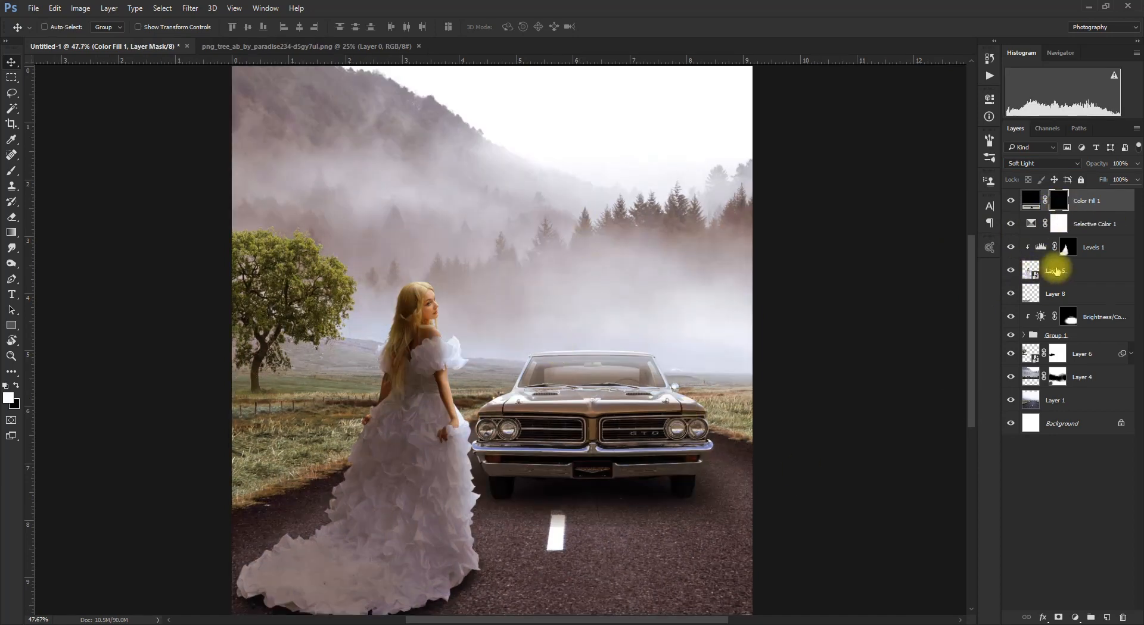
Create a new empty layer directly above Layer 4.
left_click(1112, 258)
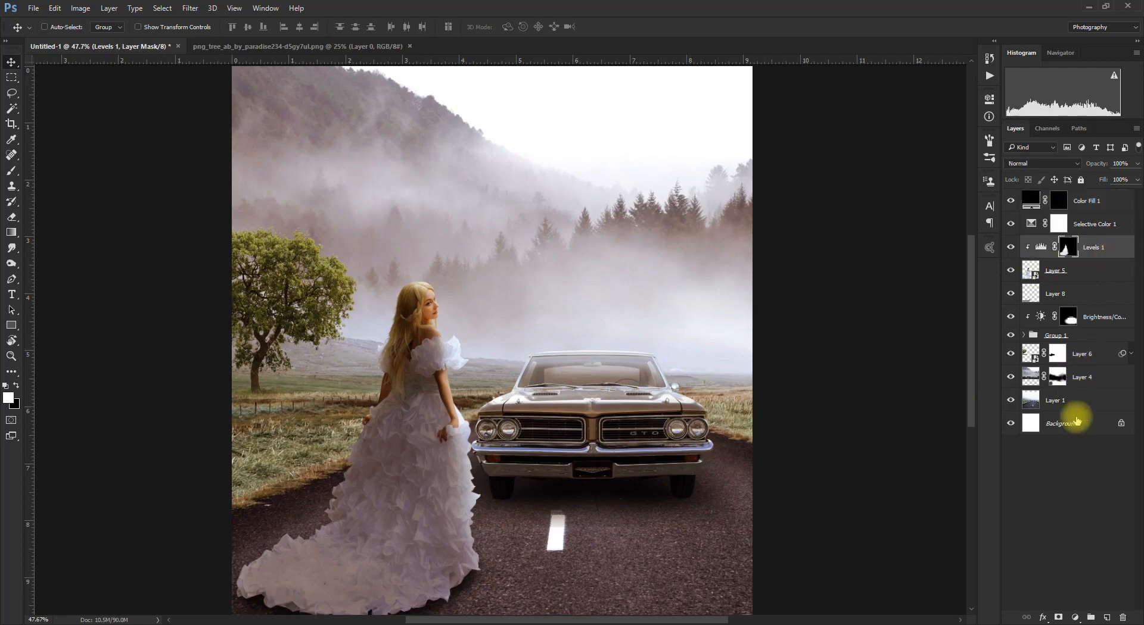
left_click(1092, 377)
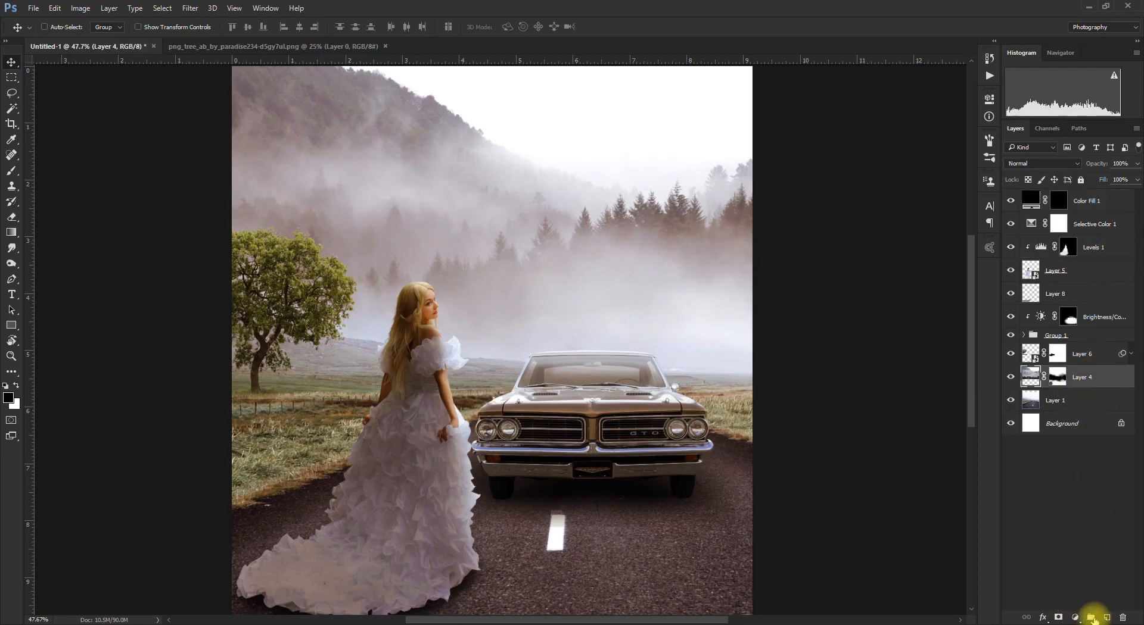
left_click(1107, 617)
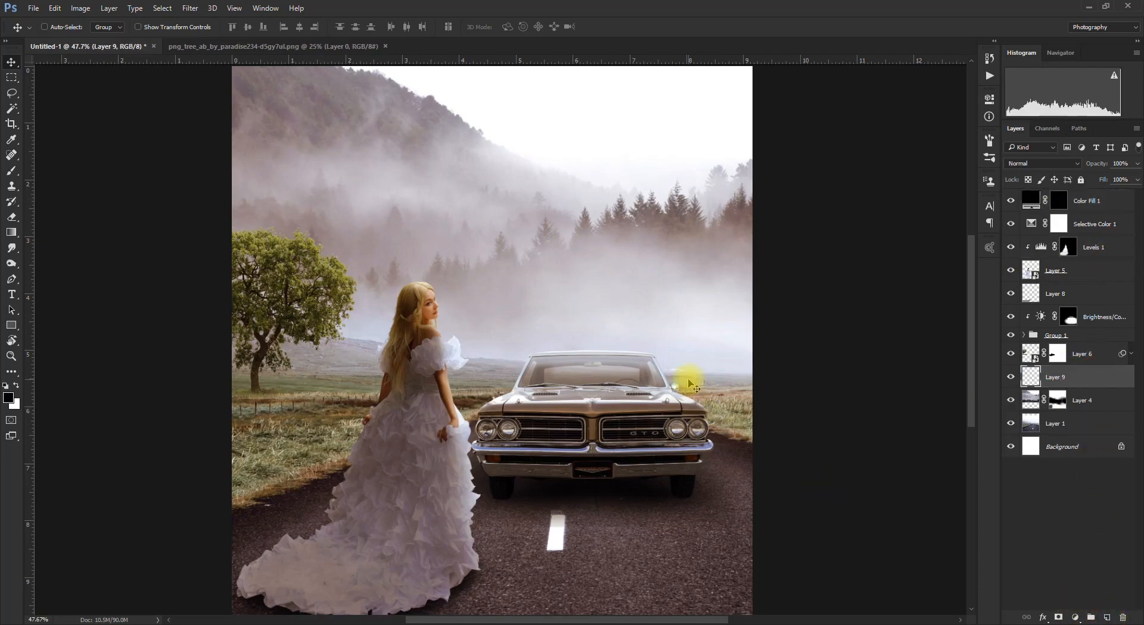
Paint white fog across the field behind the woman and car with the cloud brush at 600 px and 20% opacity.
key("b")
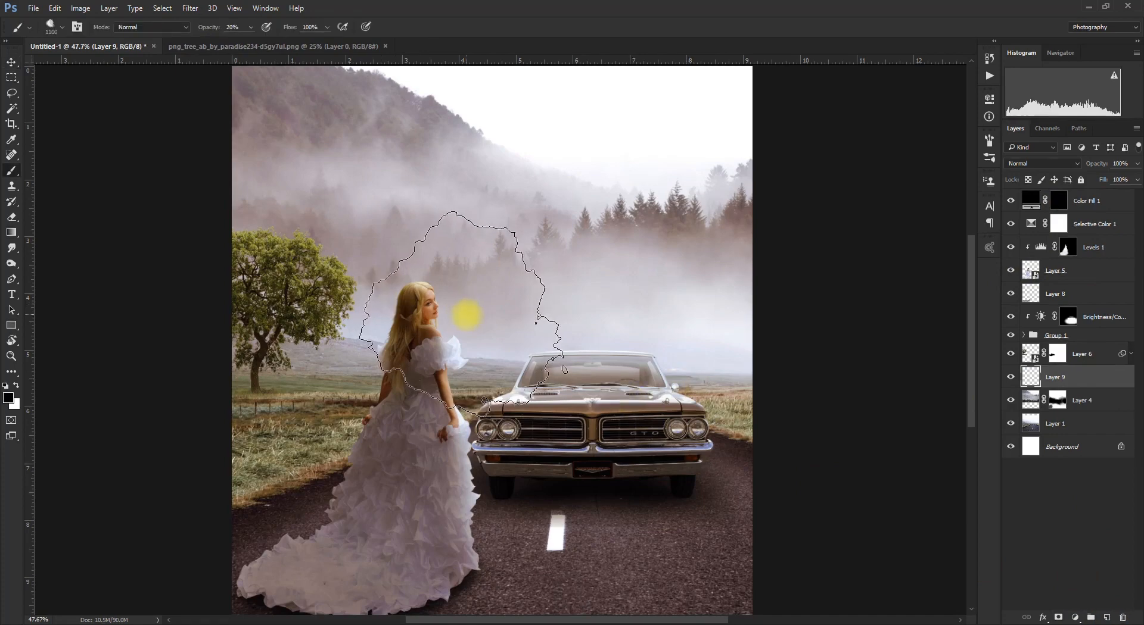
key("x")
key("[")
key("[")
key("[")
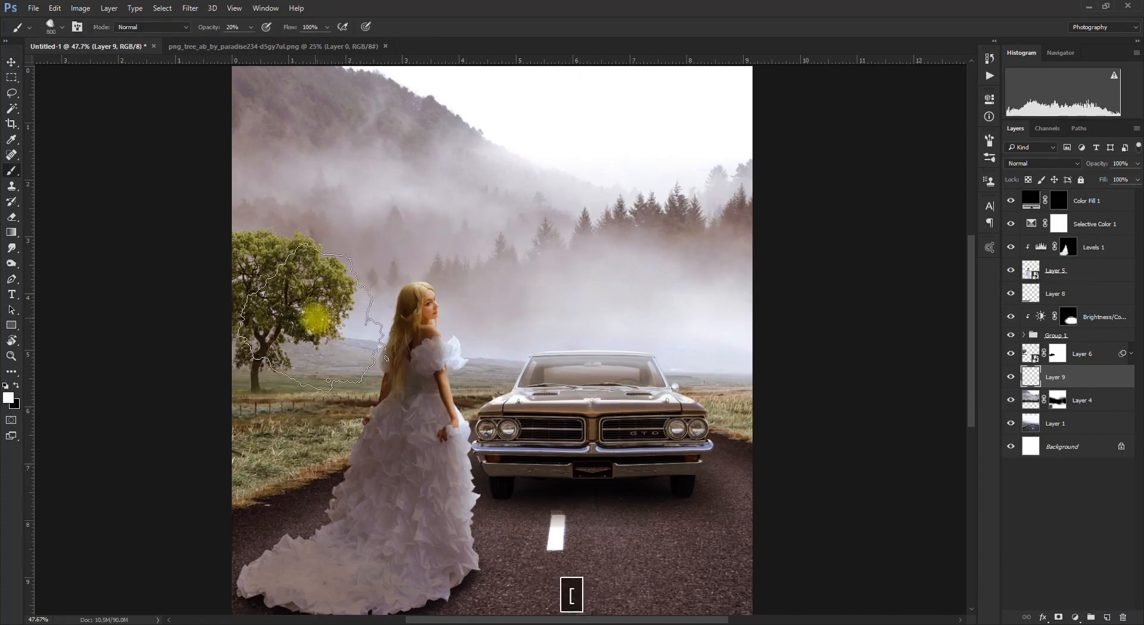
key("[")
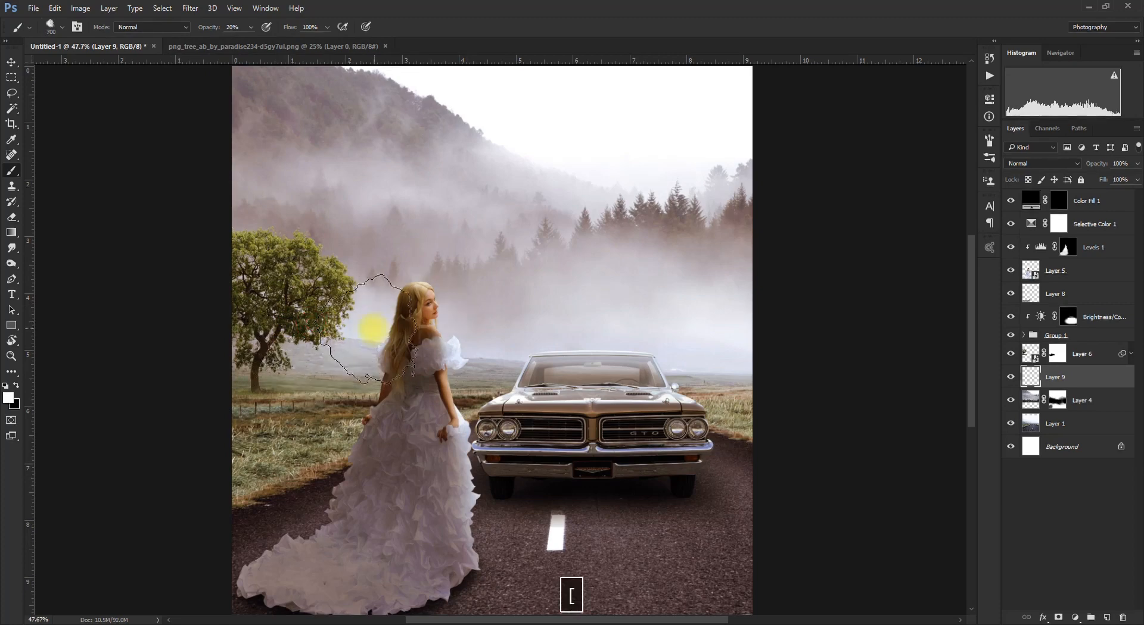
key("bracketleft")
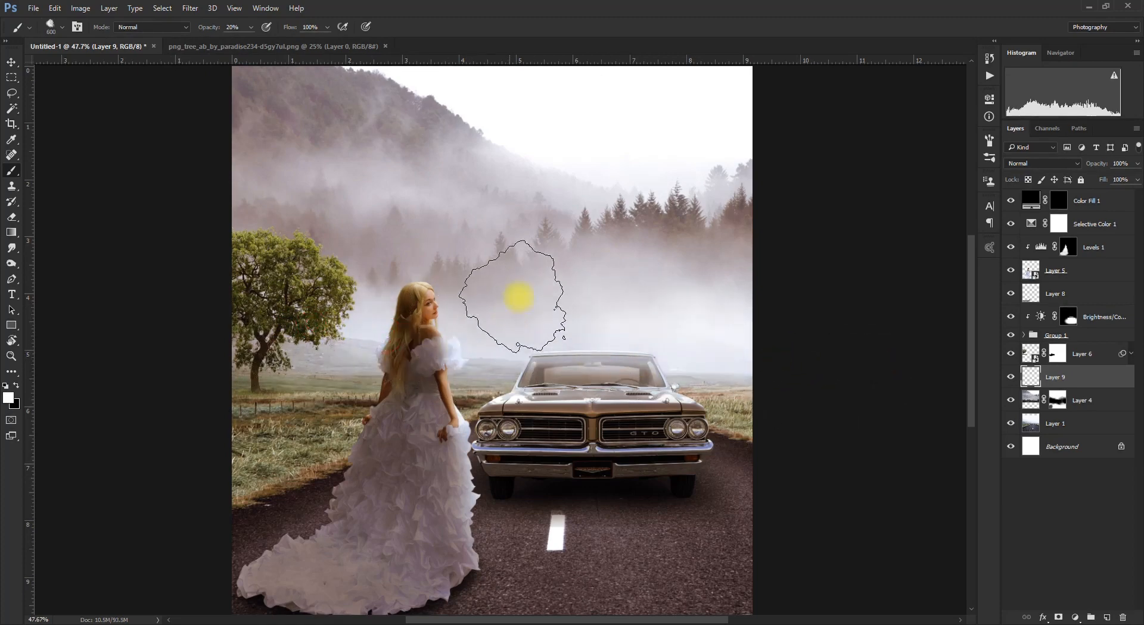
mouse_move(355, 291)
left_mouse_down()
mouse_move(429, 325)
mouse_move(692, 360)
mouse_move(766, 378)
mouse_move(778, 396)
left_mouse_up()
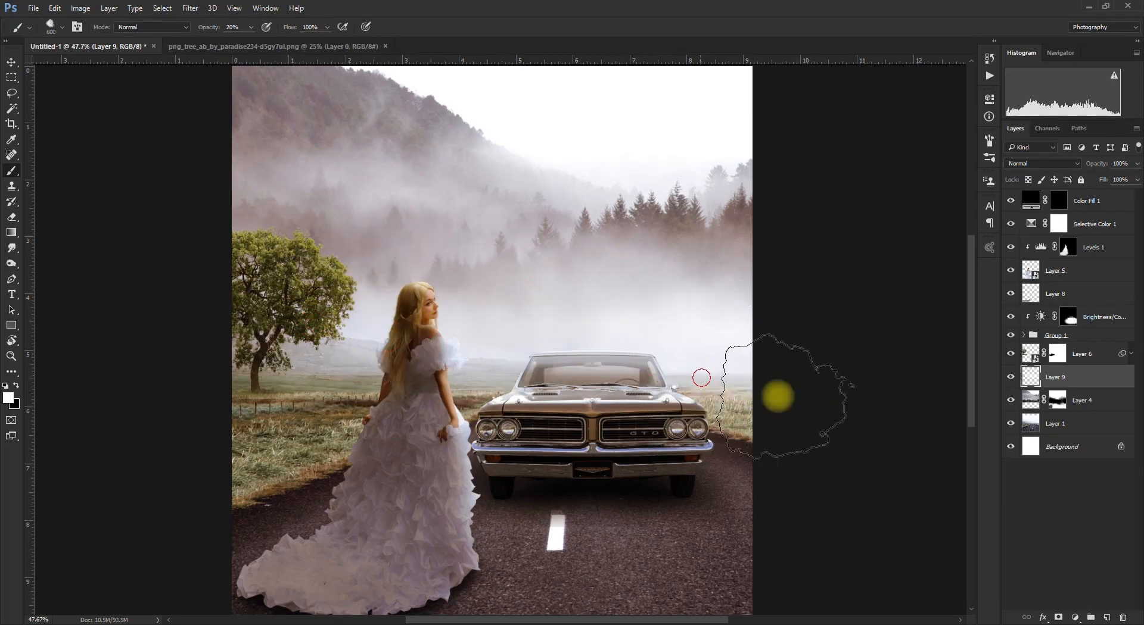
key("v")
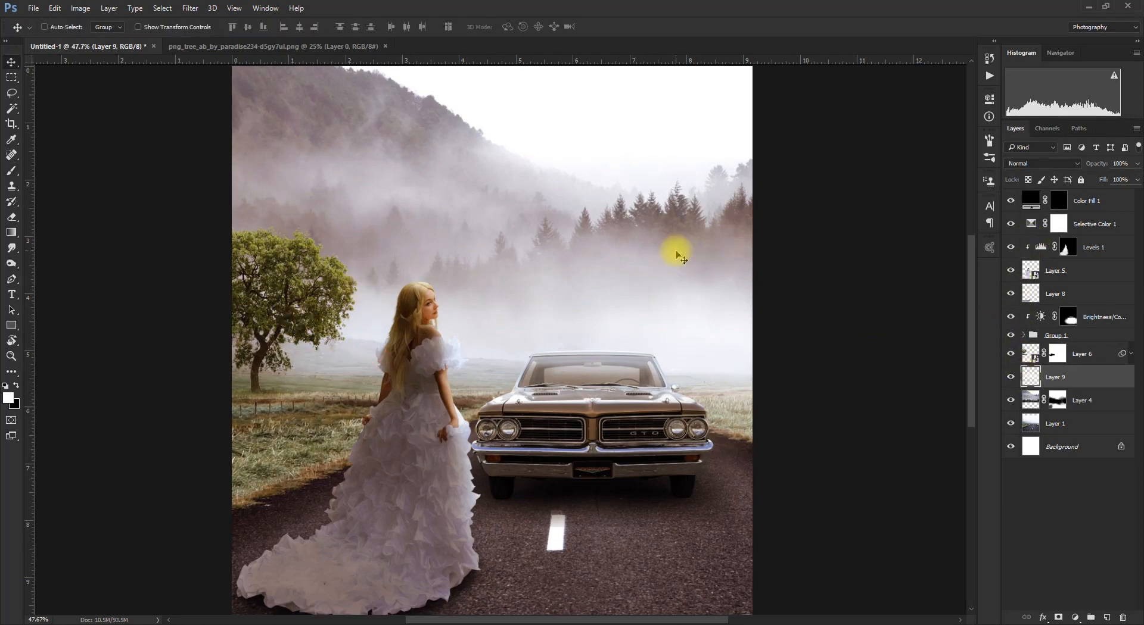
Target the Color Fill 1 mask and switch to the recent 60 px soft round brush.
left_click(1060, 203)
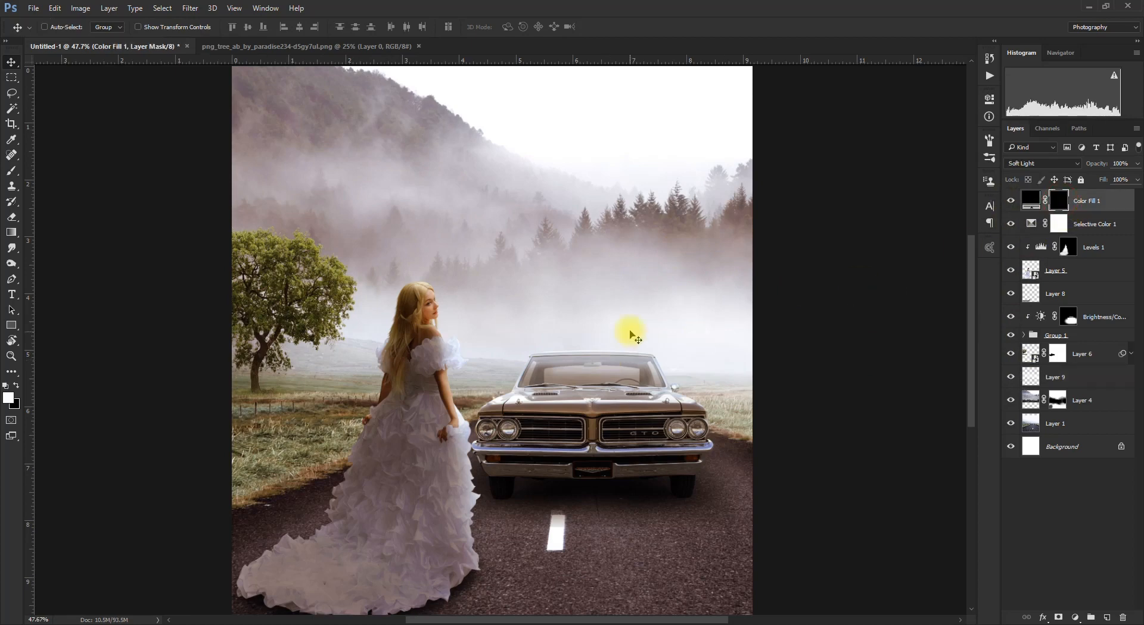
scroll(631, 337, "down", 1)
key("b")
right_click(630, 241)
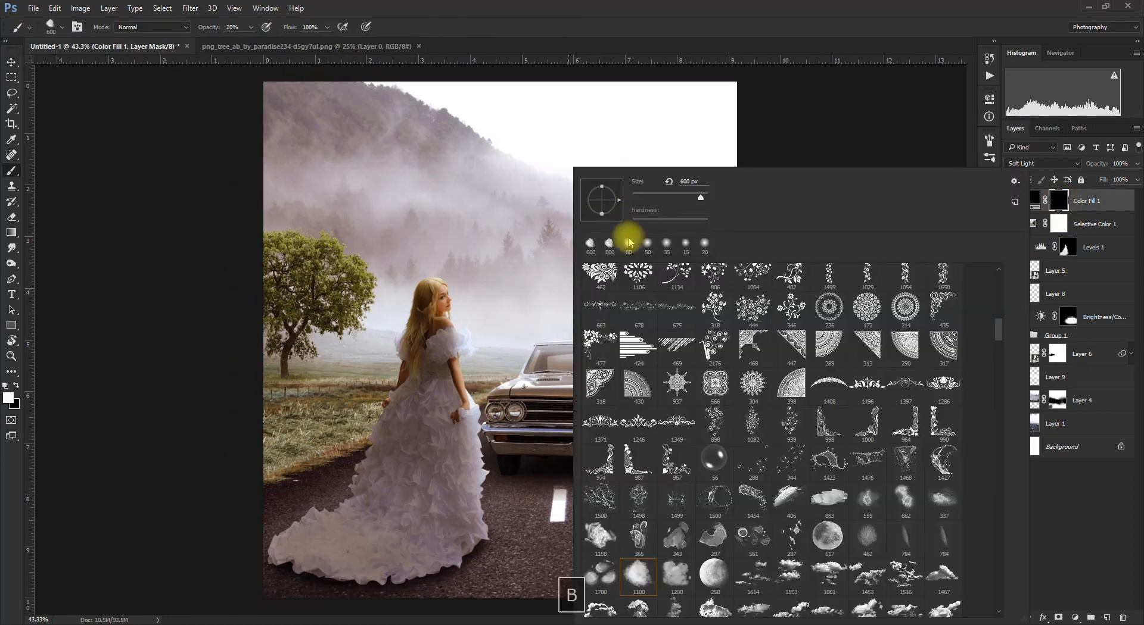
left_click(629, 243)
left_click(648, 10)
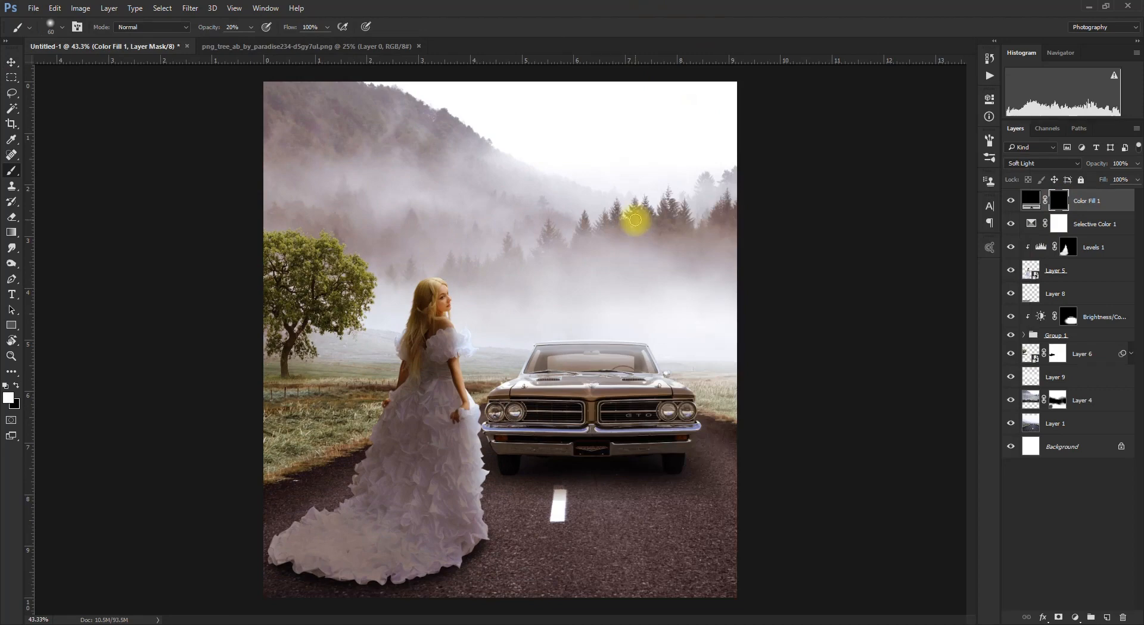
Enlarge the soft brush to about 900 px and paint white on the Color Fill 1 mask along the tree-side edge.
key("bracketright")
key("bracketright")
key("bracketright")
key("bracketright")
key("bracketright")
key("bracketright")
key("bracketright")
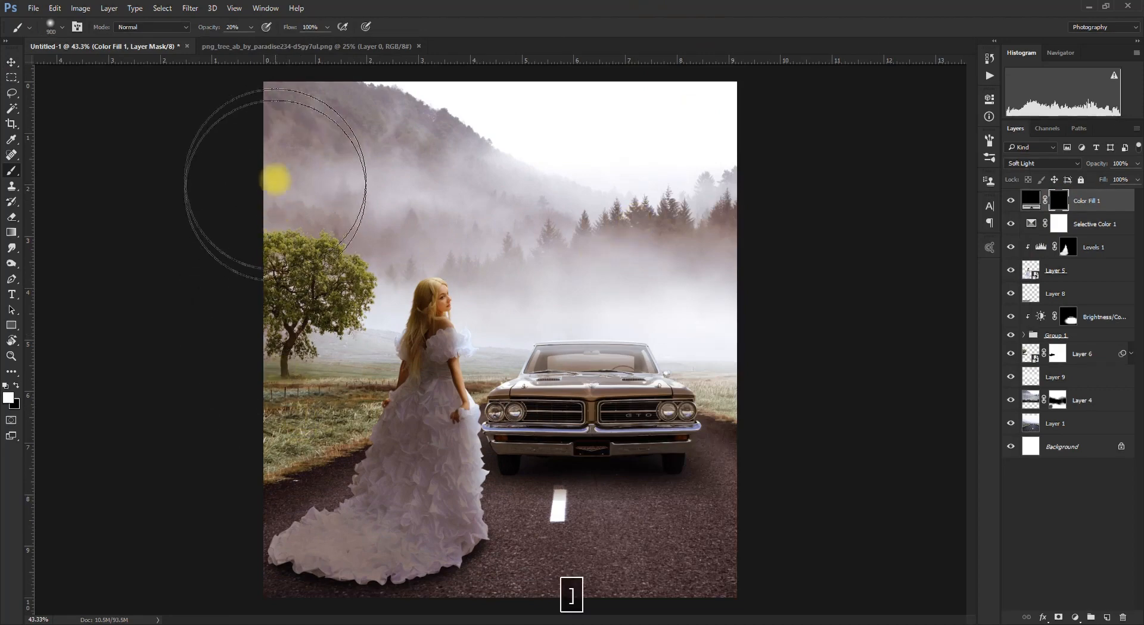
mouse_move(280, 154)
left_mouse_down()
mouse_move(276, 123)
mouse_move(248, 181)
mouse_move(289, 192)
mouse_move(276, 453)
mouse_move(302, 433)
mouse_move(280, 453)
mouse_move(263, 530)
left_mouse_up()
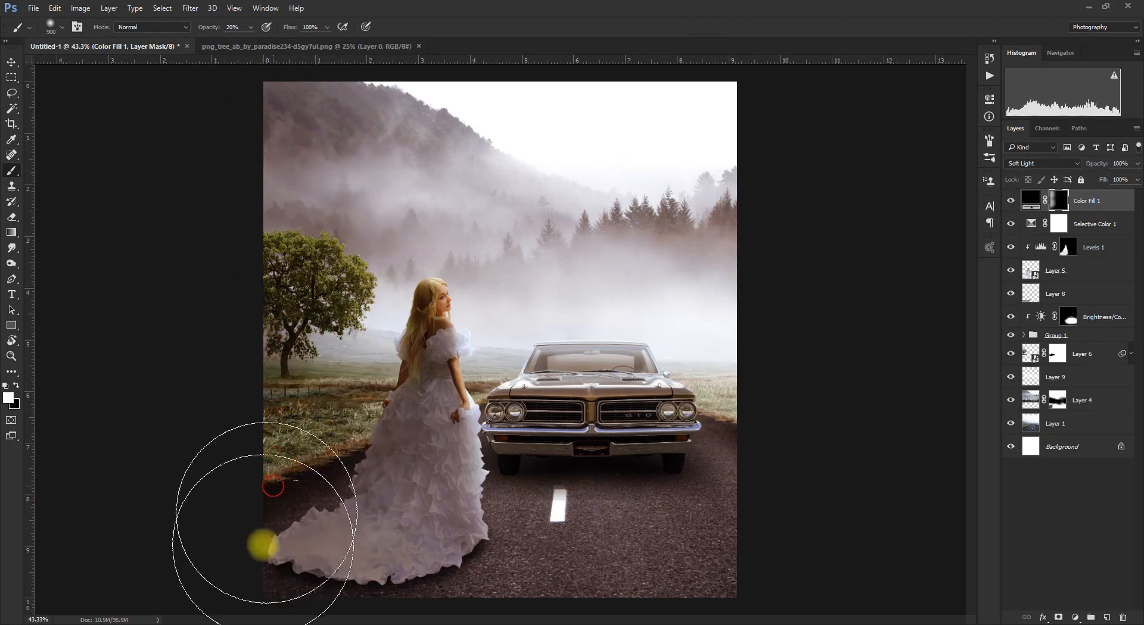
Continue painting white on the Color Fill 1 mask around the remaining image edges, darkening the road and borders into a vignette.
key("space")
scroll(290, 221, "down", 3)
mouse_move(498, 510)
left_mouse_down()
mouse_move(430, 510)
mouse_move(570, 545)
mouse_move(587, 530)
mouse_move(511, 536)
mouse_move(661, 509)
mouse_move(592, 539)
mouse_move(721, 491)
mouse_move(440, 575)
mouse_move(446, 532)
mouse_move(743, 504)
mouse_move(699, 359)
mouse_move(680, 360)
mouse_move(709, 409)
mouse_move(724, 411)
mouse_move(583, 168)
mouse_move(685, 271)
mouse_move(417, 128)
mouse_move(524, 188)
mouse_move(502, 212)
mouse_move(385, 209)
mouse_move(445, 153)
mouse_move(378, 207)
mouse_move(368, 201)
mouse_move(334, 266)
mouse_move(363, 299)
mouse_move(398, 412)
mouse_move(343, 296)
mouse_move(293, 377)
mouse_move(378, 459)
mouse_move(399, 428)
mouse_move(368, 429)
mouse_move(336, 501)
mouse_move(313, 515)
mouse_move(357, 502)
mouse_move(497, 564)
mouse_move(580, 587)
mouse_move(628, 583)
mouse_move(701, 538)
mouse_move(666, 508)
mouse_move(723, 477)
mouse_move(620, 464)
mouse_move(666, 499)
mouse_move(712, 419)
mouse_move(768, 448)
mouse_move(685, 378)
mouse_move(818, 453)
mouse_move(764, 405)
mouse_move(685, 197)
mouse_move(618, 118)
mouse_move(417, 99)
mouse_move(263, 107)
mouse_move(240, 186)
mouse_move(335, 319)
mouse_move(310, 310)
mouse_move(269, 383)
mouse_move(268, 411)
mouse_move(299, 390)
mouse_move(311, 397)
mouse_move(314, 441)
left_mouse_up()
scroll(553, 408, "up", 2)
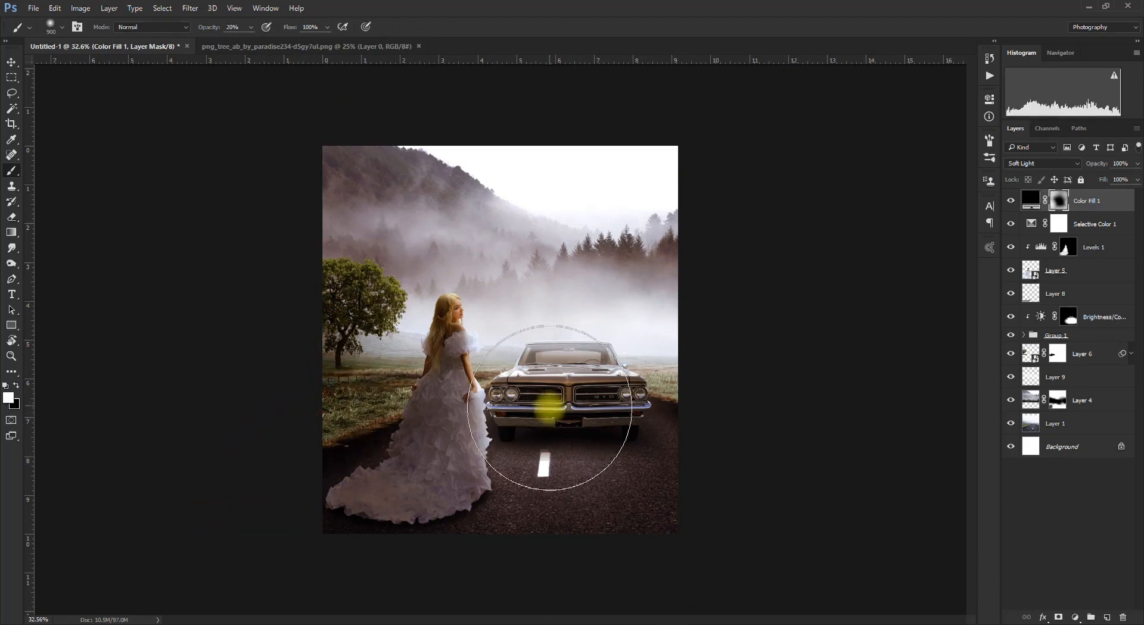
Reduce the brush to 700 px and paint white on the Color Fill 1 mask around the road's lower edge.
key("[")
key("[")
mouse_move(669, 566)
left_mouse_down()
mouse_move(770, 572)
mouse_move(741, 572)
left_mouse_up()
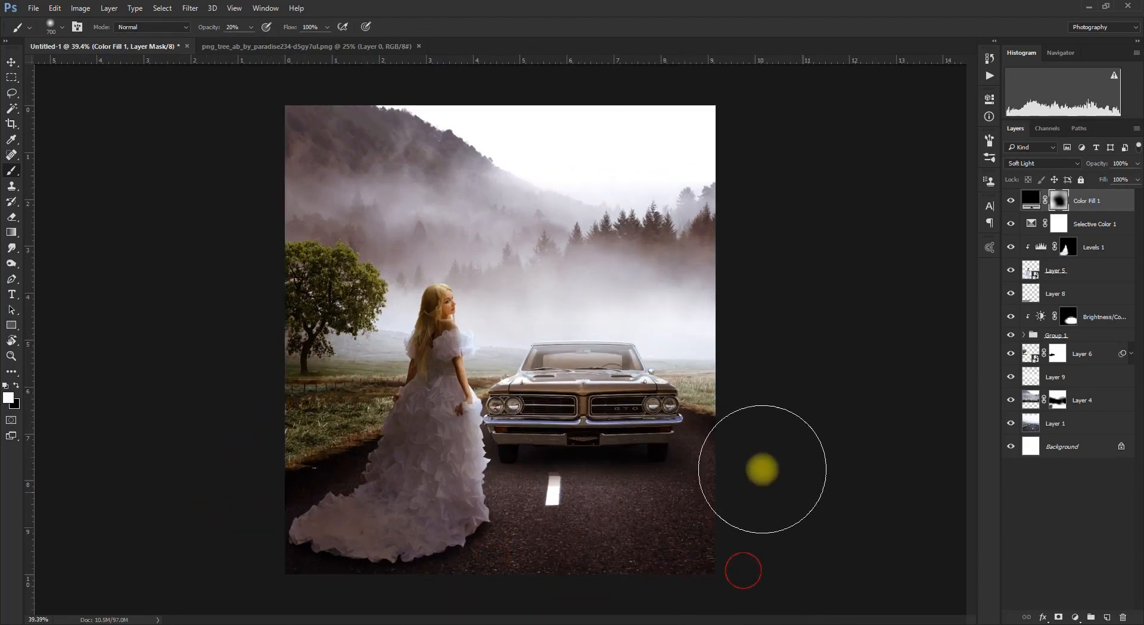
key("v")
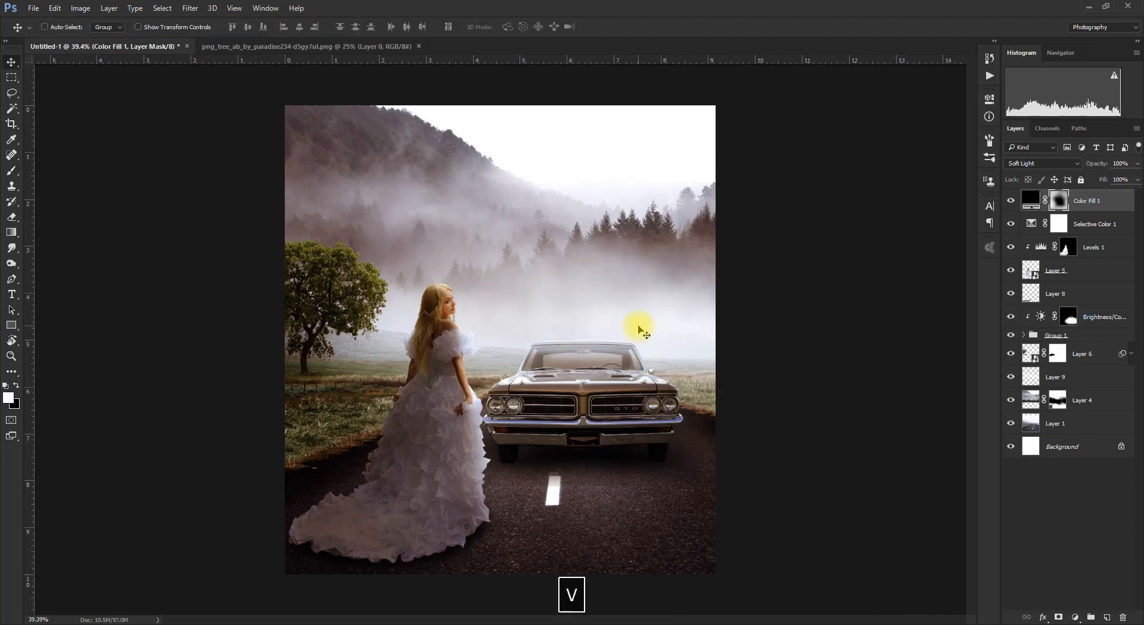
Add a Hue/Saturation adjustment layer with saturation at about -60 and invert its mask to black.
left_click(1067, 618)
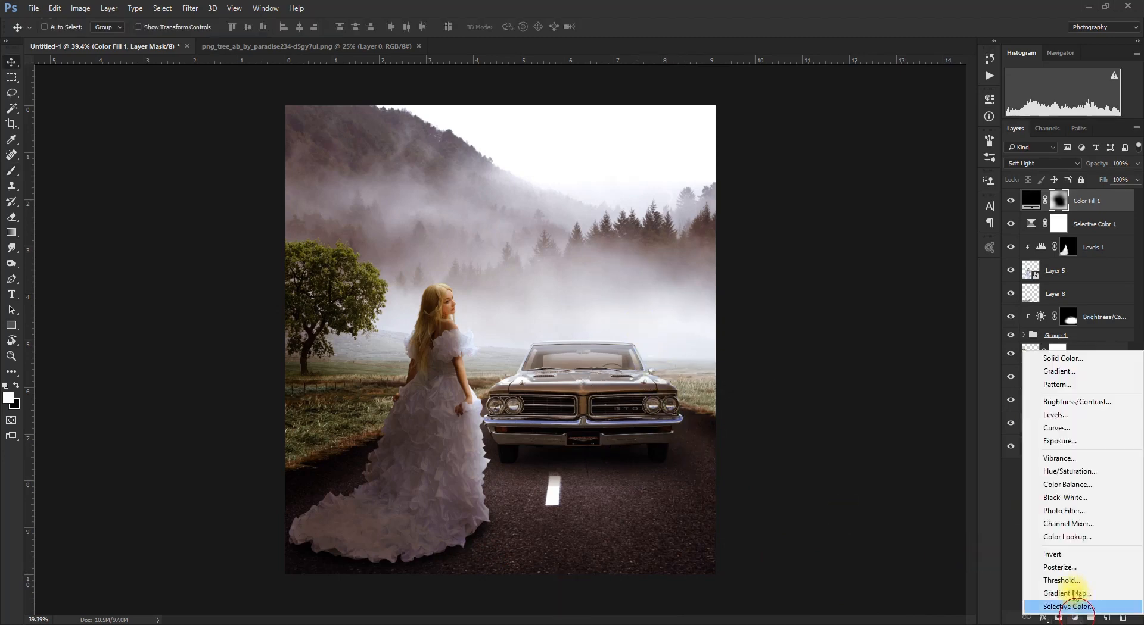
left_click(1067, 467)
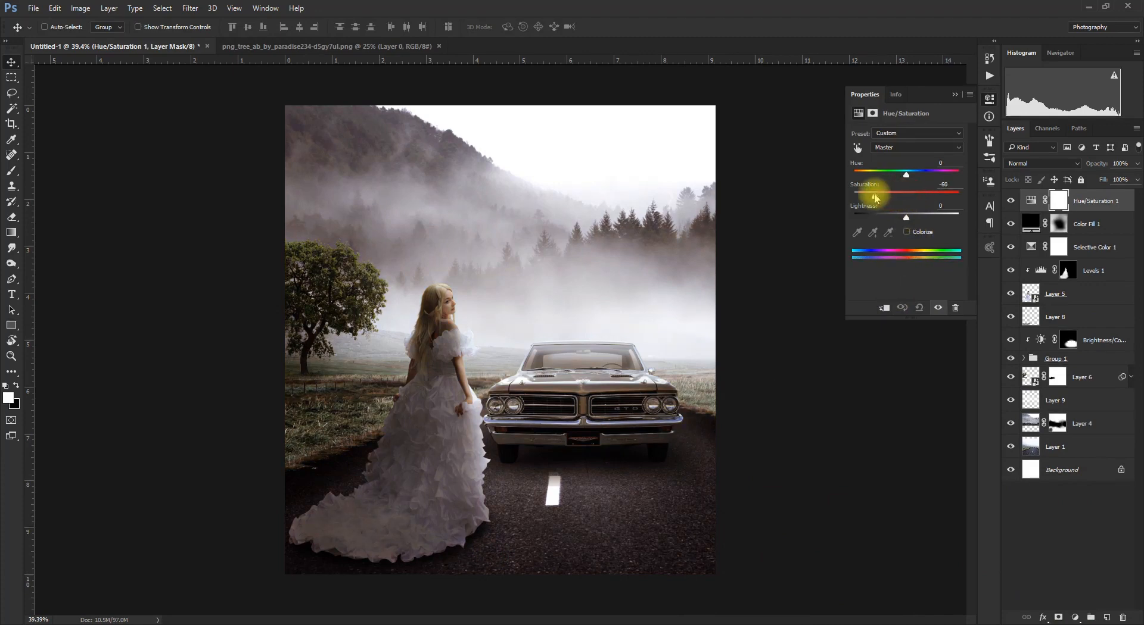
left_click(954, 94)
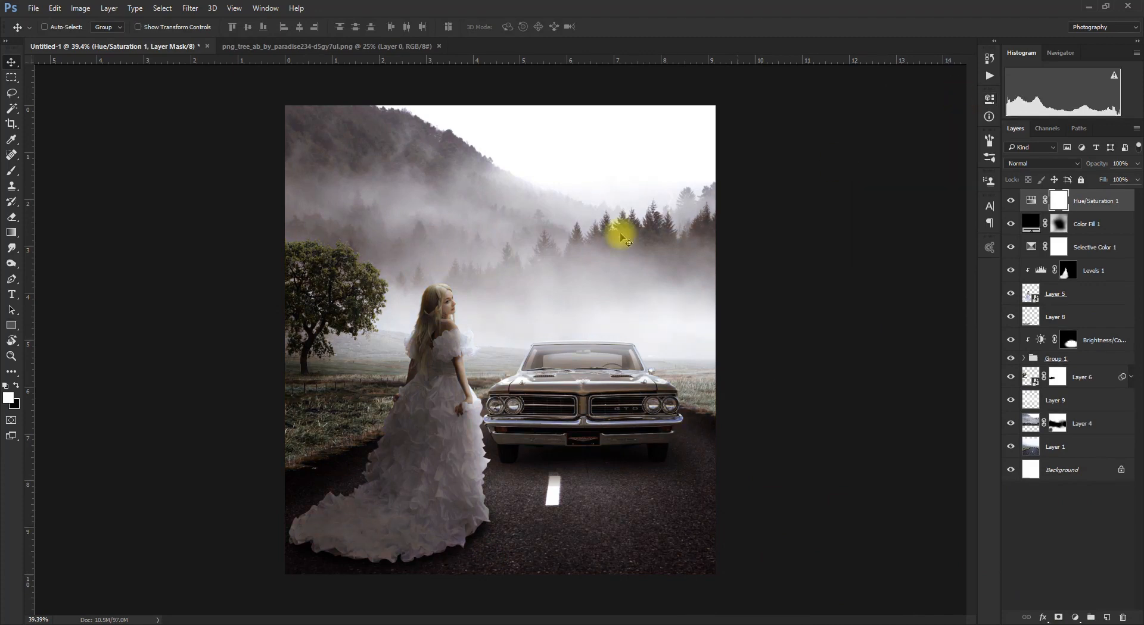
key("ctrl+i")
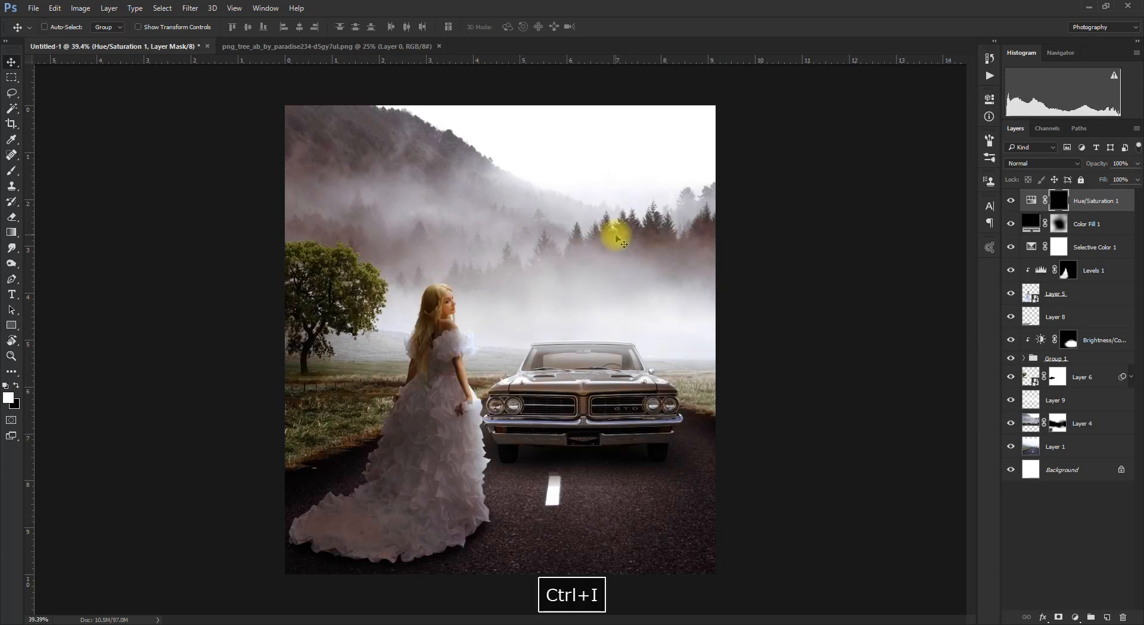
Paint white on the Hue/Saturation 1 mask over the upper dress with a 250 px brush at 20% opacity.
key("b")
key("bracketleft")
scroll(447, 360, "up", 3)
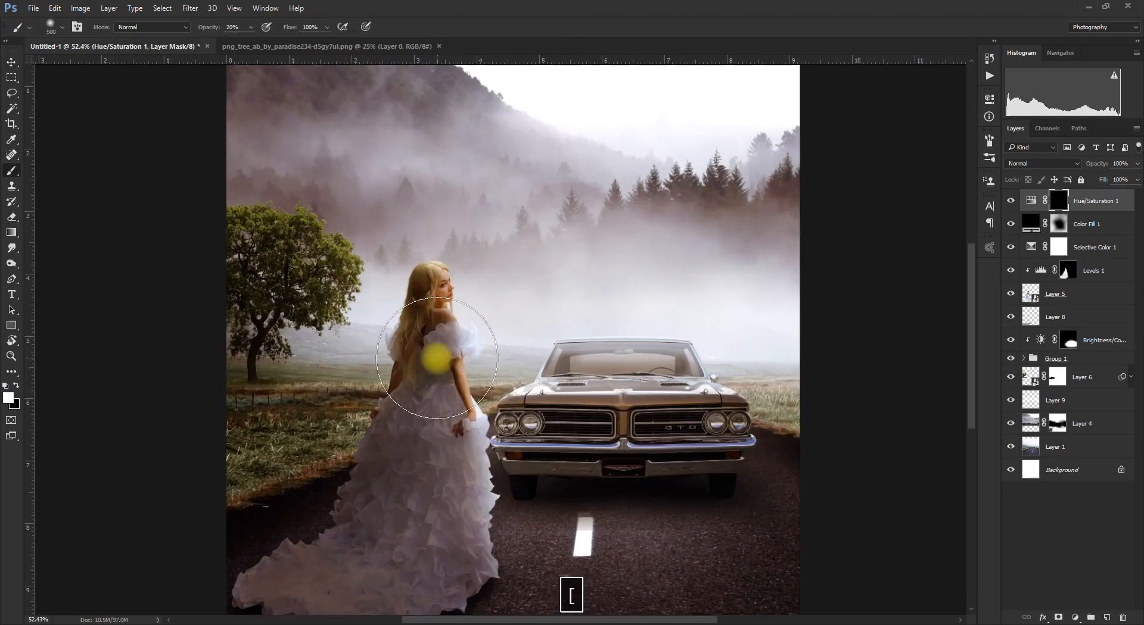
key("bracketleft")
key("bracketleft")
key("bracketleft")
mouse_move(413, 365)
left_mouse_down()
mouse_move(388, 499)
mouse_move(402, 417)
mouse_move(354, 536)
mouse_move(391, 425)
mouse_move(356, 559)
mouse_move(419, 497)
mouse_move(430, 424)
mouse_move(430, 488)
mouse_move(445, 468)
mouse_move(354, 601)
mouse_move(374, 543)
mouse_move(258, 583)
mouse_move(358, 567)
mouse_move(317, 588)
mouse_move(406, 554)
mouse_move(458, 463)
left_mouse_up()
key("space")
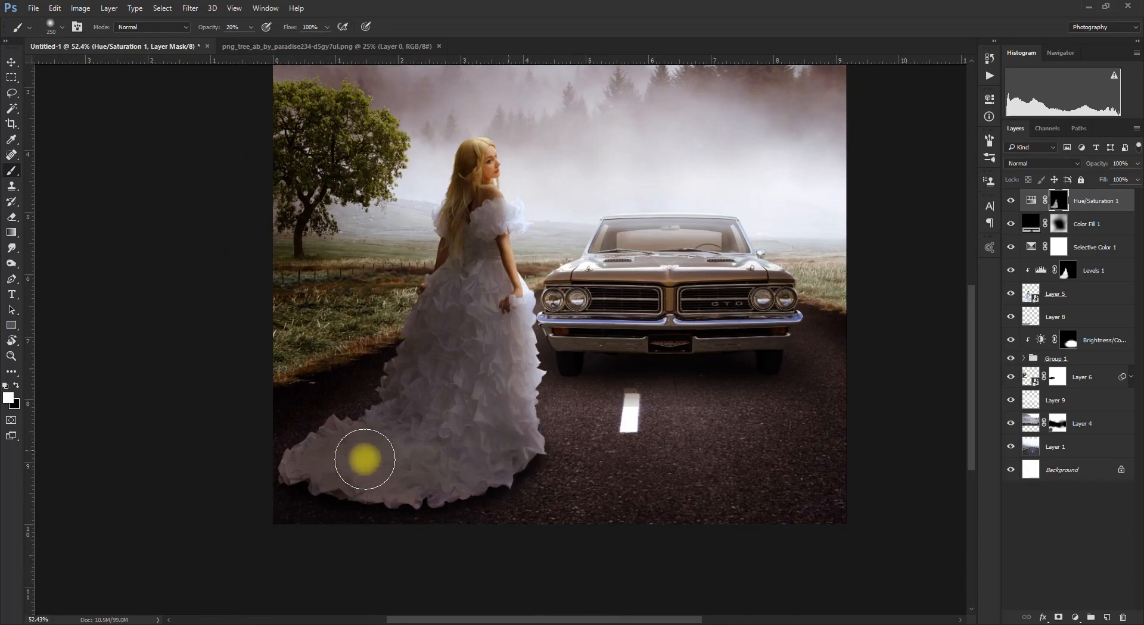
Continue painting white on the Hue/Saturation 1 mask over the skirt and train to desaturate the rest of the dress.
mouse_move(442, 304)
left_mouse_down()
mouse_move(455, 363)
mouse_move(475, 354)
mouse_move(472, 324)
mouse_move(464, 482)
mouse_move(479, 261)
mouse_move(451, 264)
mouse_move(453, 234)
mouse_move(428, 408)
mouse_move(437, 340)
mouse_move(426, 327)
mouse_move(384, 412)
mouse_move(398, 375)
left_mouse_up()
key("space")
left_click_drag(472, 330, 468, 463)
mouse_move(482, 407)
left_mouse_down()
mouse_move(427, 451)
mouse_move(306, 481)
mouse_move(331, 464)
mouse_move(260, 463)
left_mouse_up()
mouse_move(346, 457)
left_mouse_down()
mouse_move(393, 440)
mouse_move(347, 458)
mouse_move(444, 393)
mouse_move(430, 385)
mouse_move(423, 315)
mouse_move(411, 381)
mouse_move(462, 344)
mouse_move(475, 358)
mouse_move(483, 464)
mouse_move(480, 448)
mouse_move(310, 474)
mouse_move(439, 273)
left_mouse_up()
key("space")
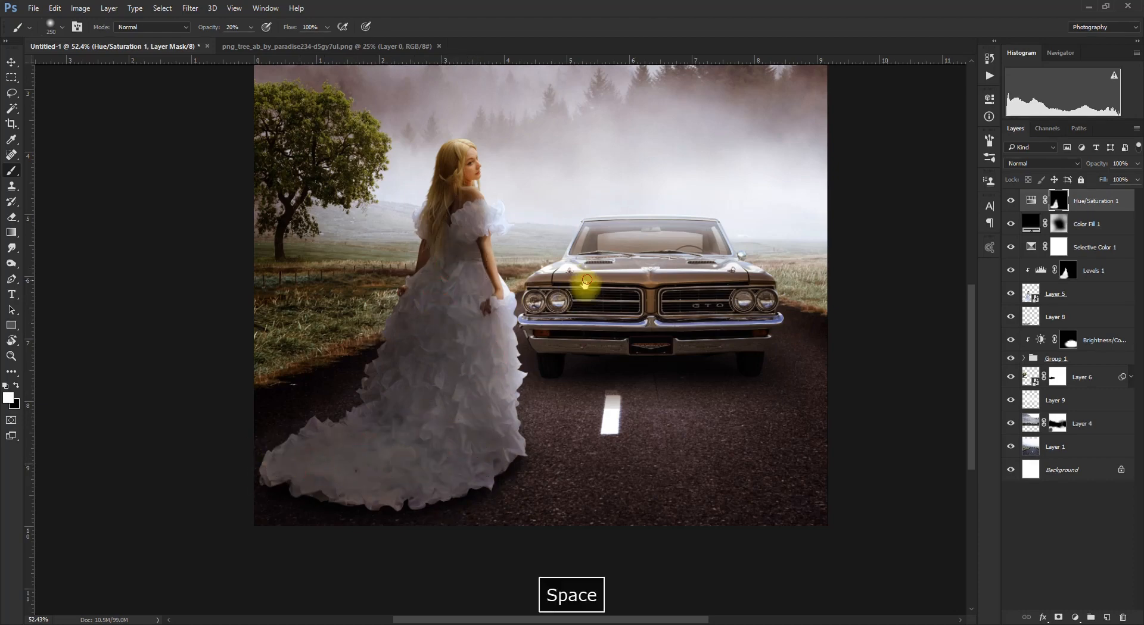
left_click_drag(586, 280, 496, 411)
key("v")
scroll(575, 237, "down", 3)
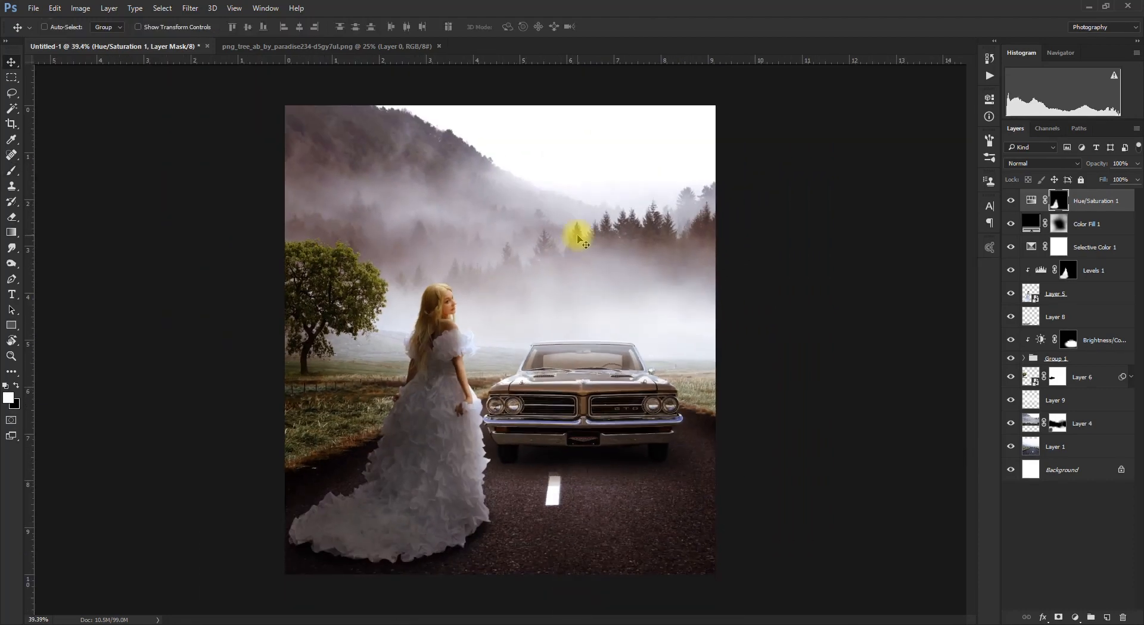
Add a Gradient Fill layer above Hue/Saturation 1.
key("x")
key("x")
left_click(1076, 618)
left_click(1083, 373)
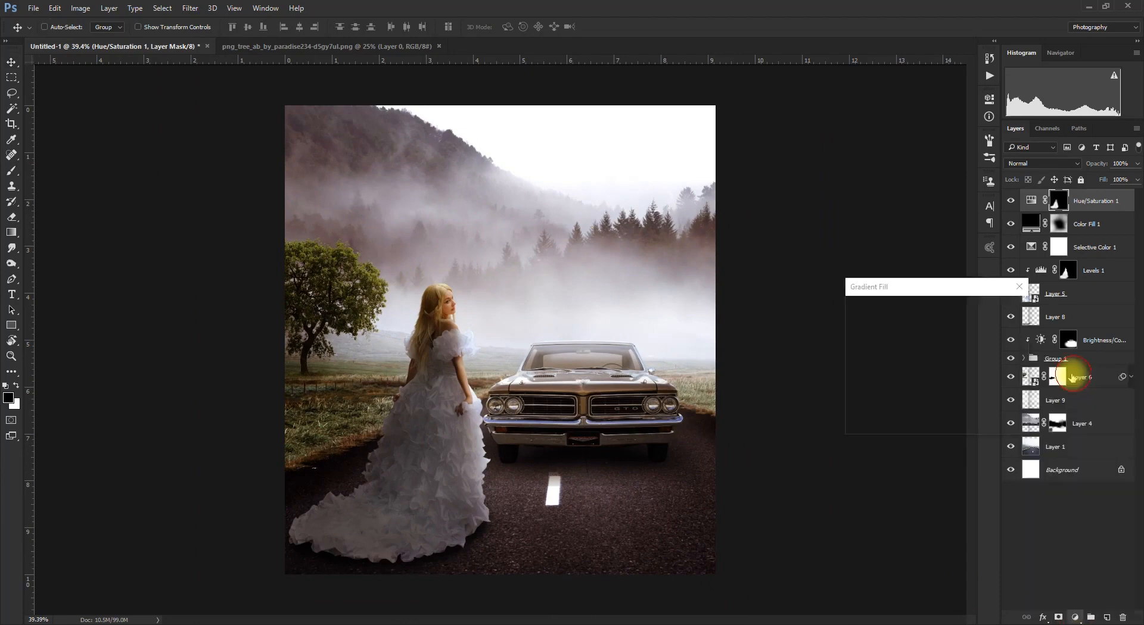
Make the fill's gradient fade from black to transparent by setting both color stops to black.
left_click(920, 310)
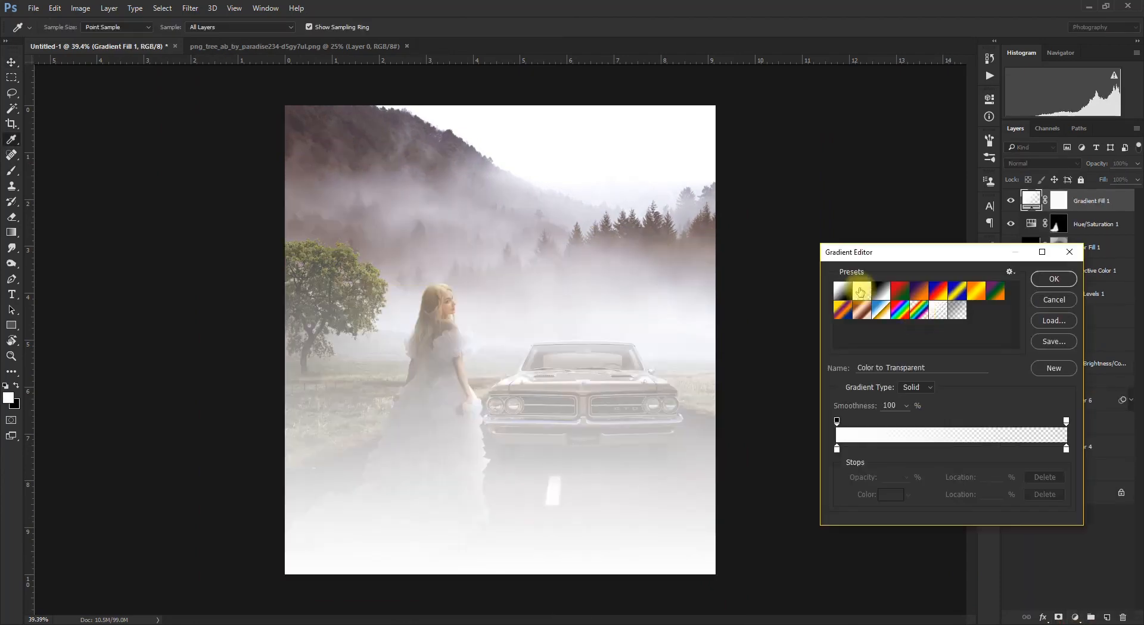
left_click(886, 494)
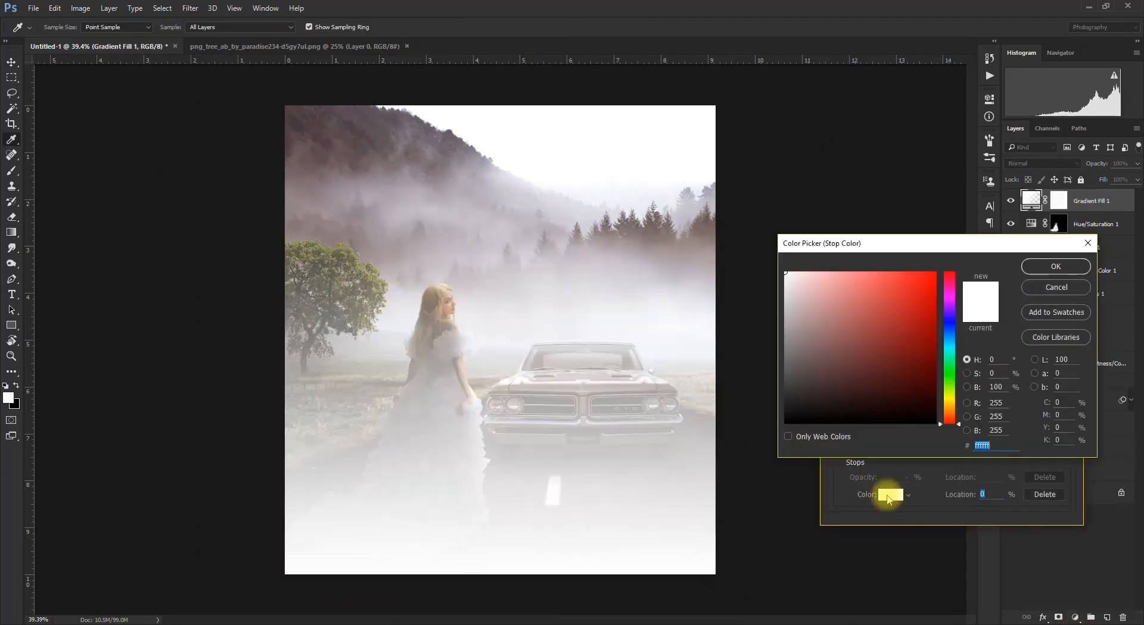
left_click_drag(822, 440, 785, 423)
left_click(1053, 267)
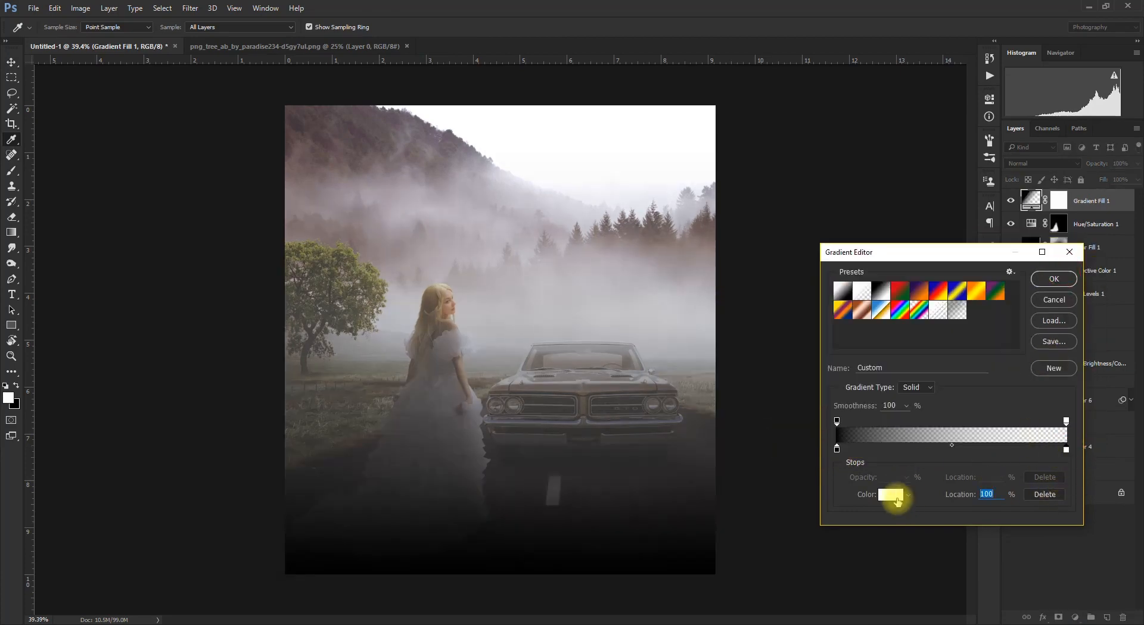
left_click(896, 497)
left_click_drag(855, 441, 766, 467)
left_click(1054, 268)
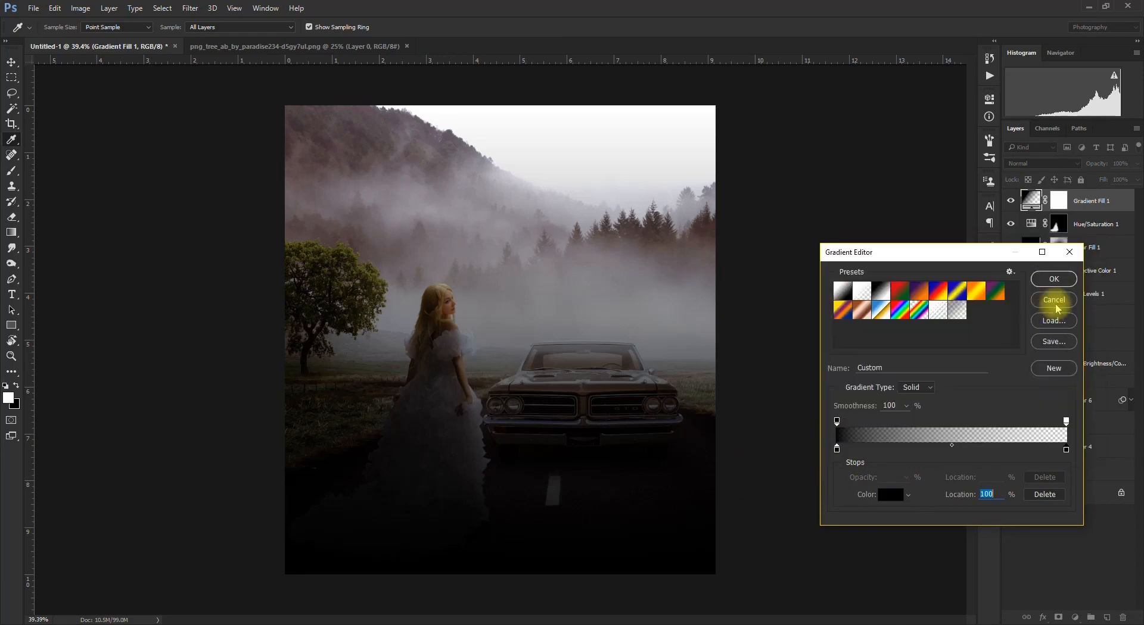
left_click(1054, 280)
Make the gradient fill a reversed radial vignette at 276% scale, move its center on the image, and apply it.
left_click(912, 329)
left_click(912, 340)
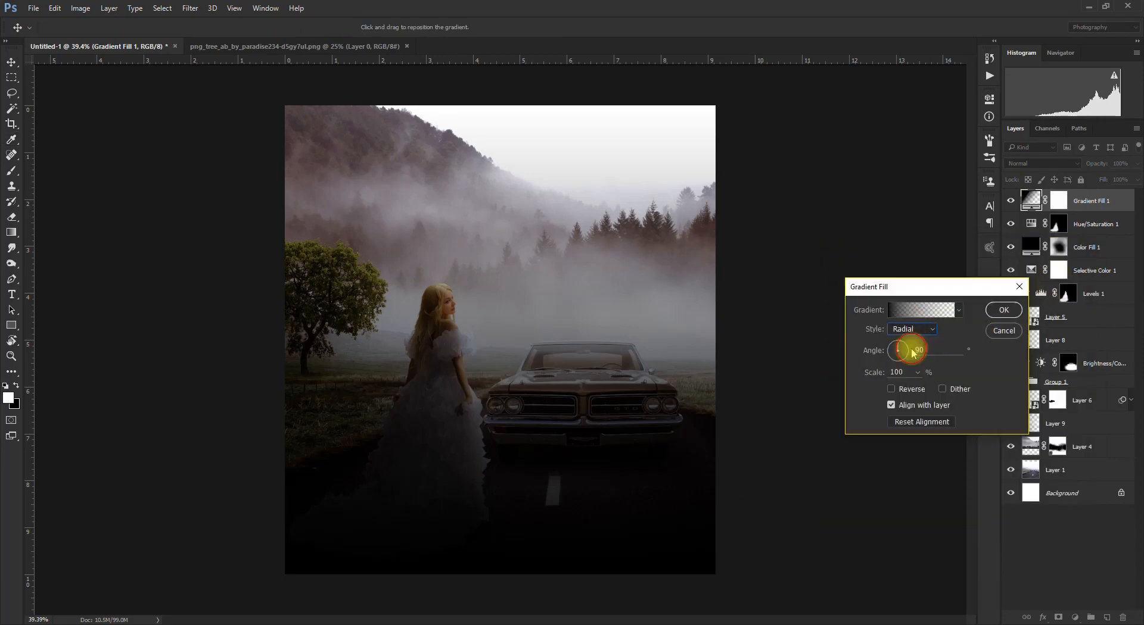
left_click(892, 389)
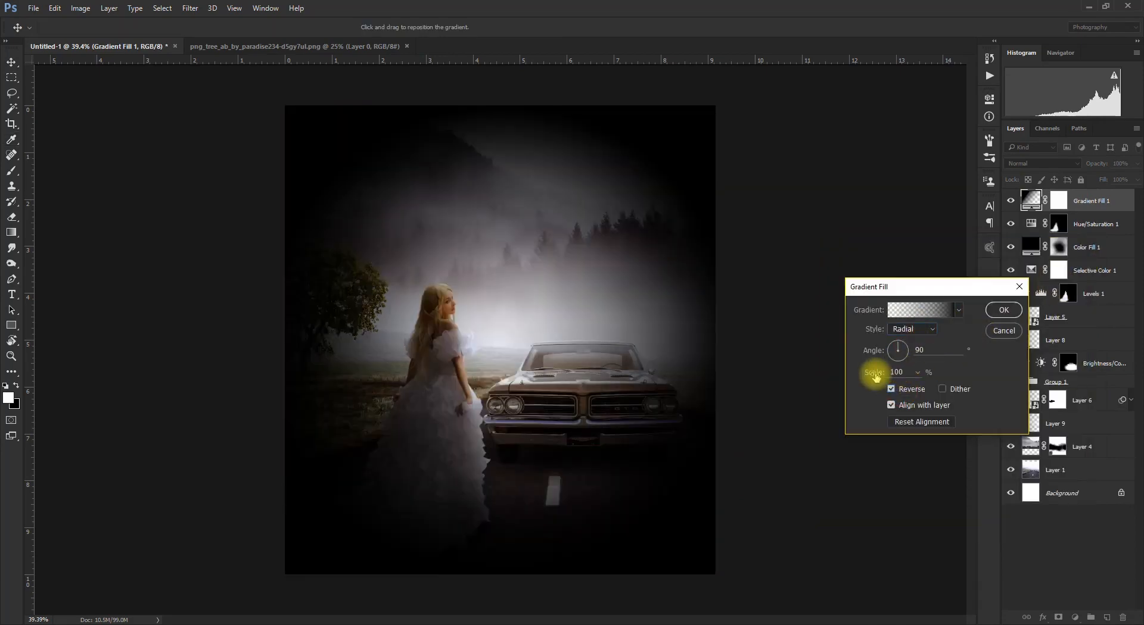
left_click_drag(896, 377, 928, 385)
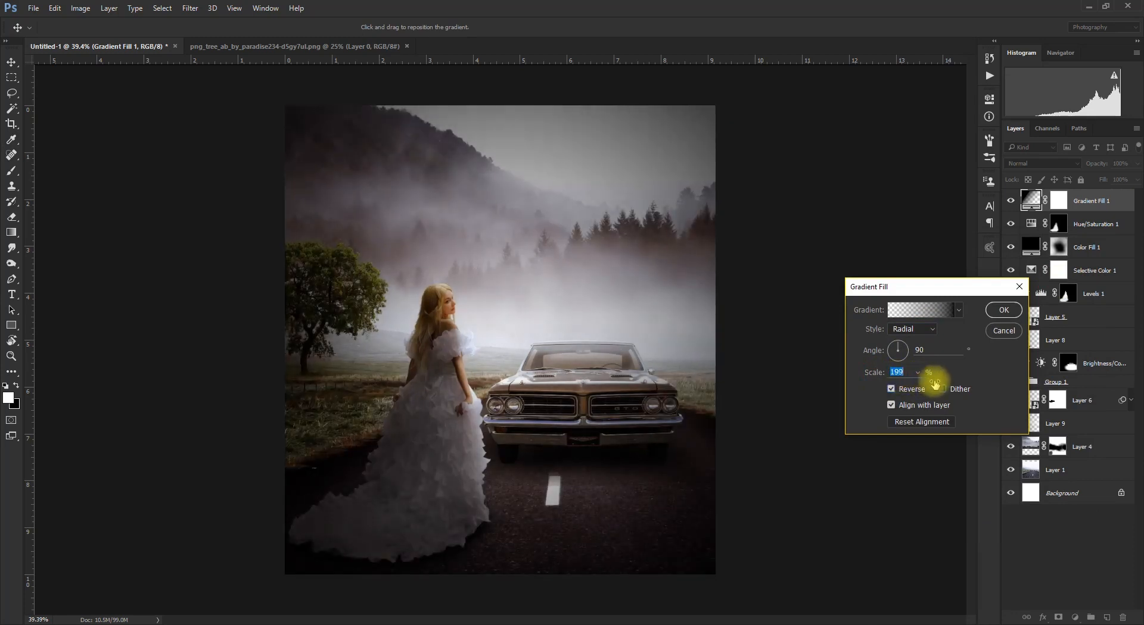
left_click_drag(595, 383, 655, 326)
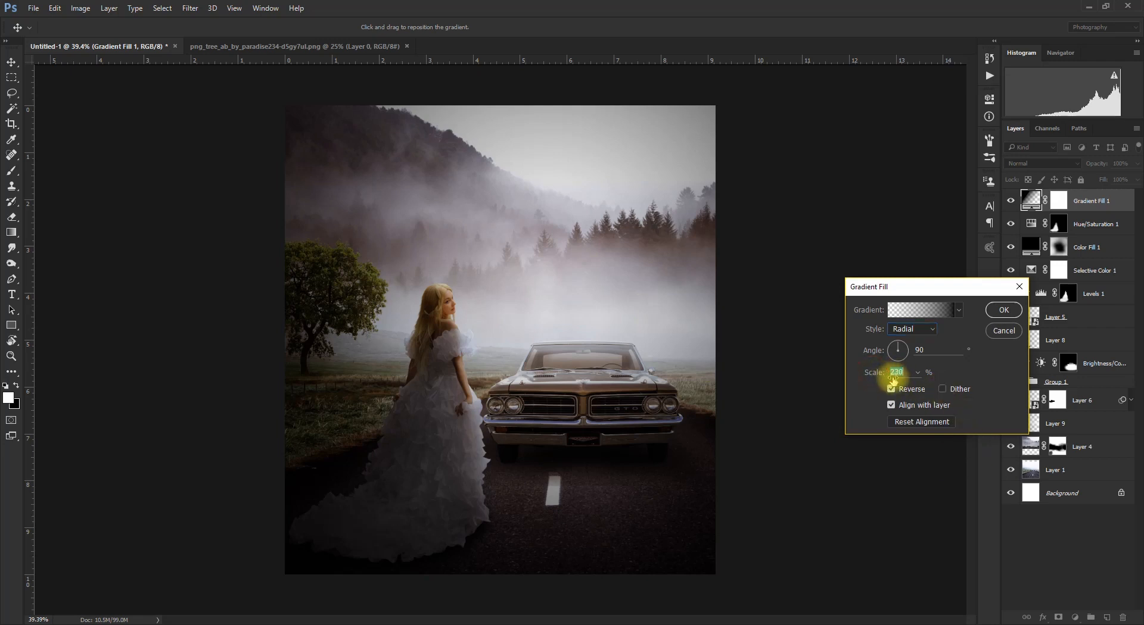
left_click_drag(893, 381, 906, 383)
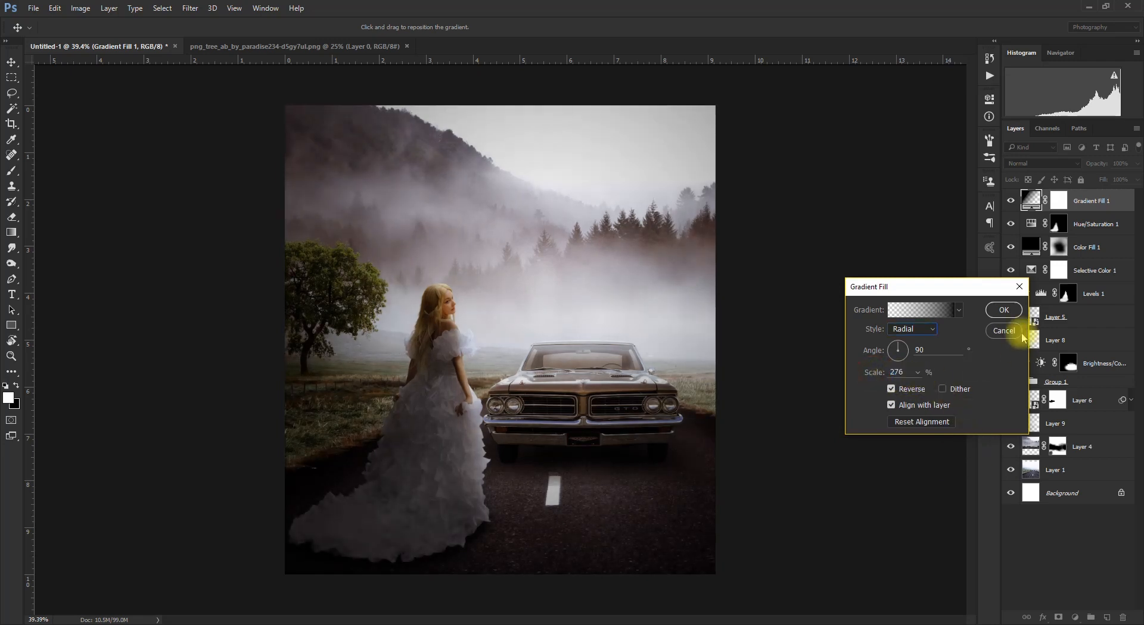
left_click(1005, 310)
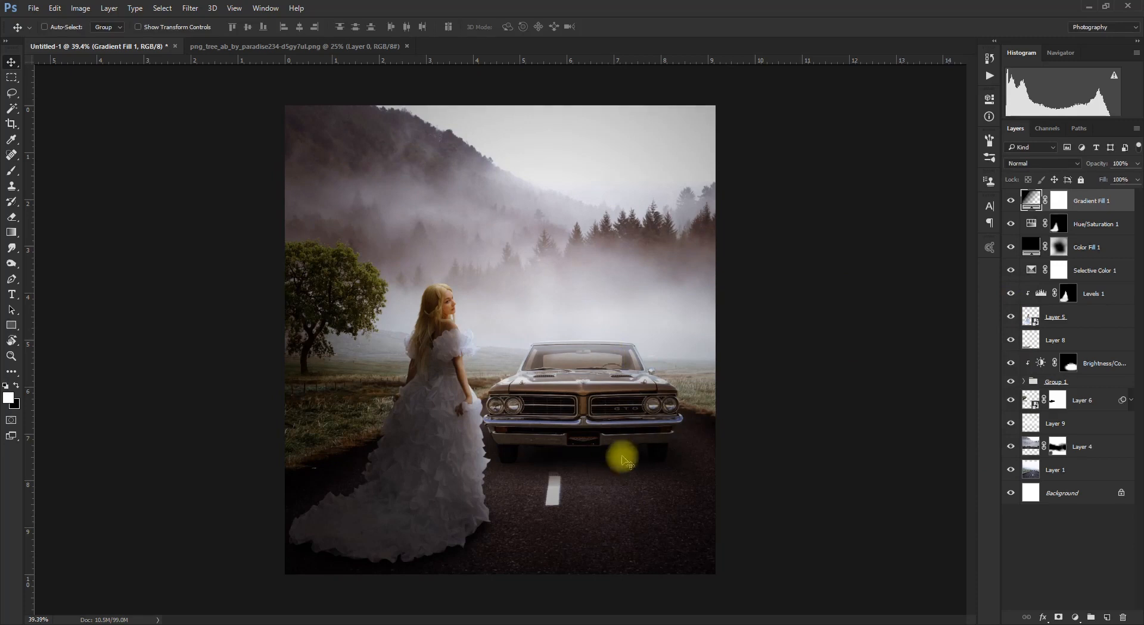
Reopen Gradient Fill 1 and shift the radial gradient's center slightly lower in the image.
double_click(1030, 197)
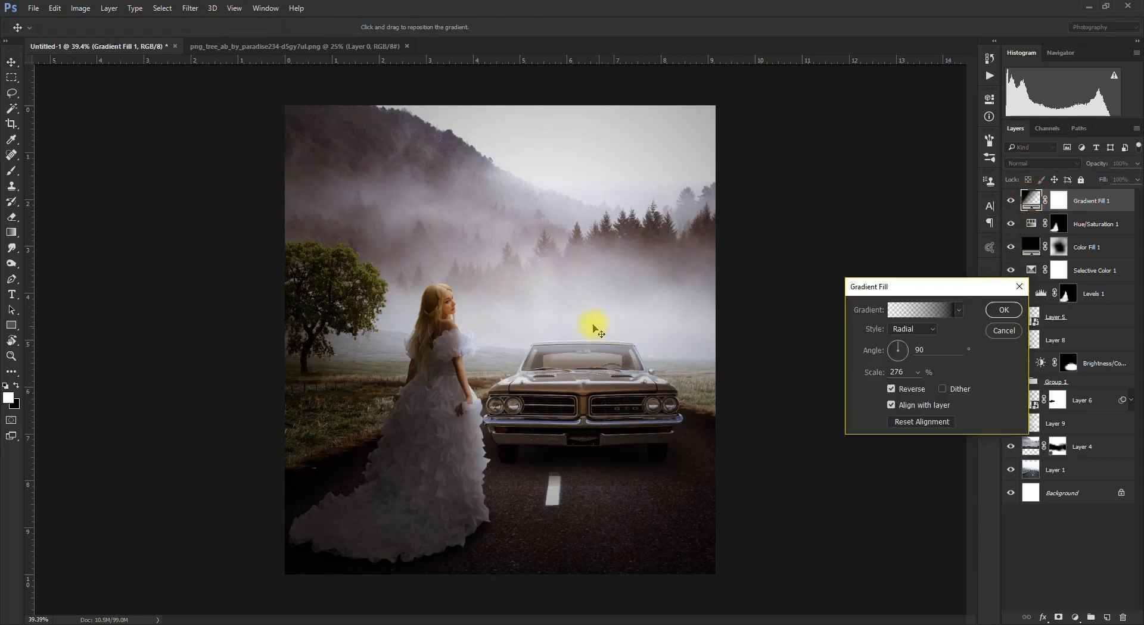
mouse_move(588, 347)
left_mouse_down()
mouse_move(594, 378)
mouse_move(581, 344)
left_mouse_up()
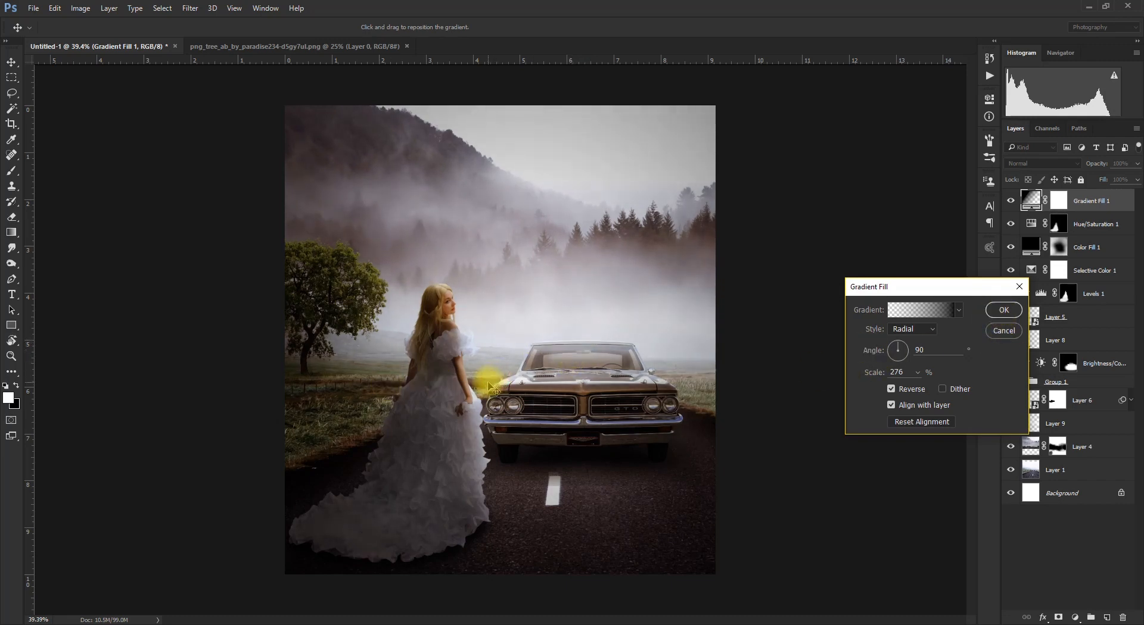
left_click(1002, 311)
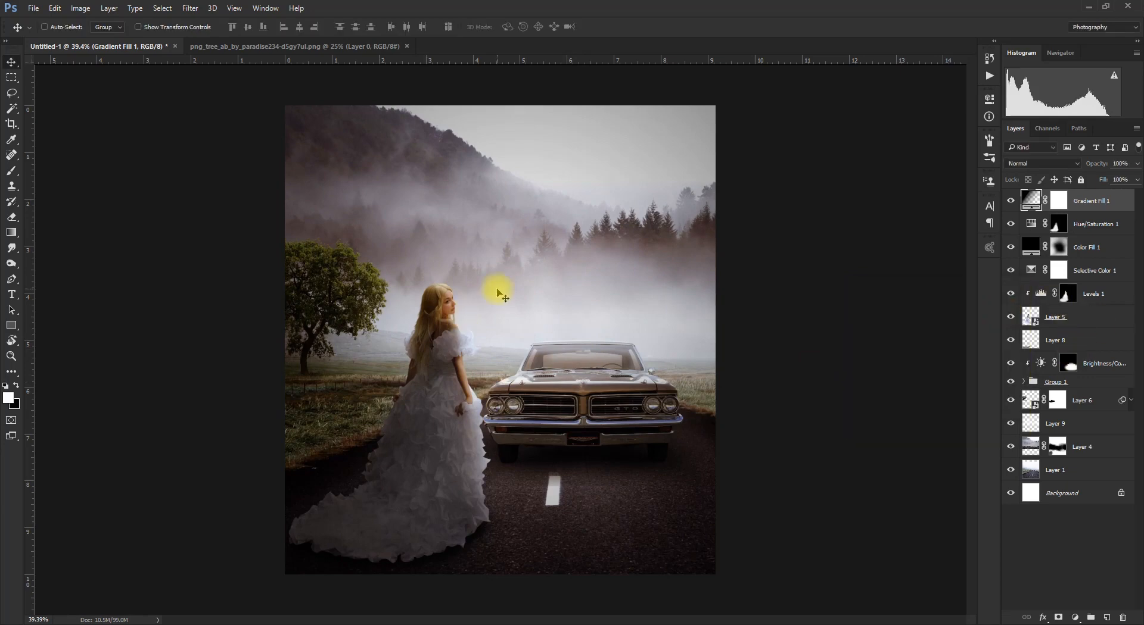
scroll(499, 293, "up", 1)
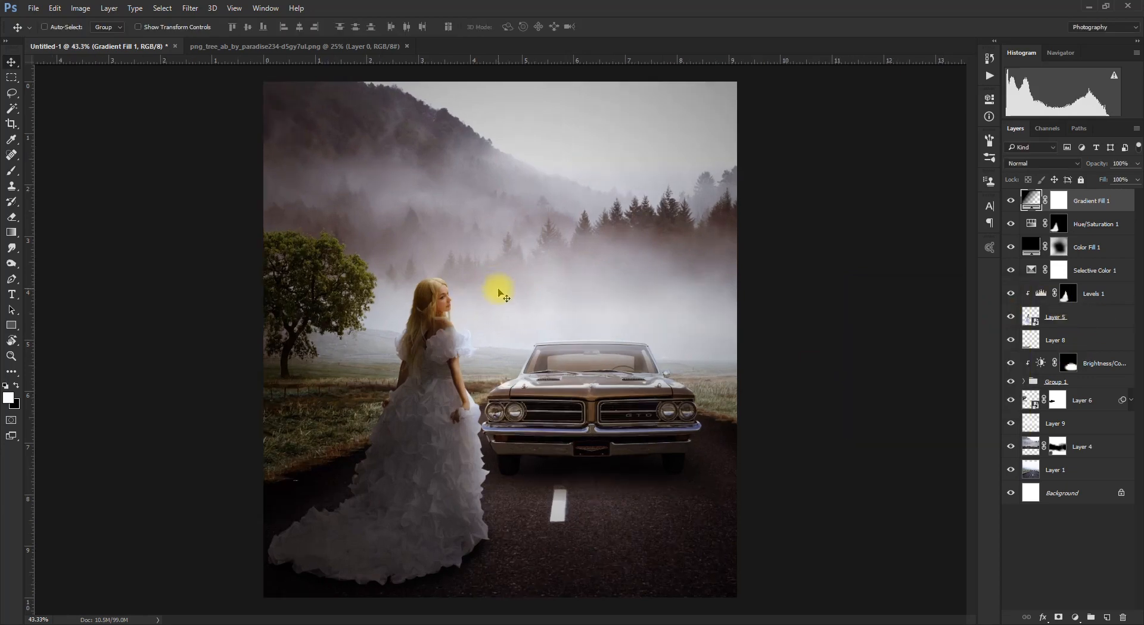
scroll(608, 218, "down", 1)
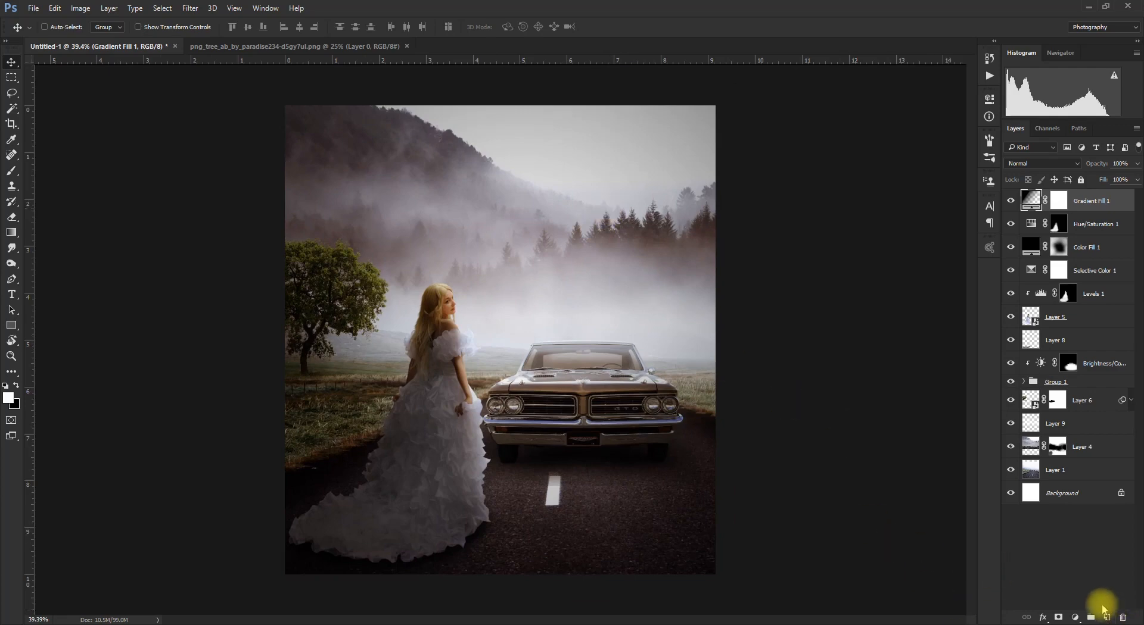
Add a Color Balance adjustment layer and shift the midtones slightly toward cyan for a cooler grade.
left_click(1075, 619)
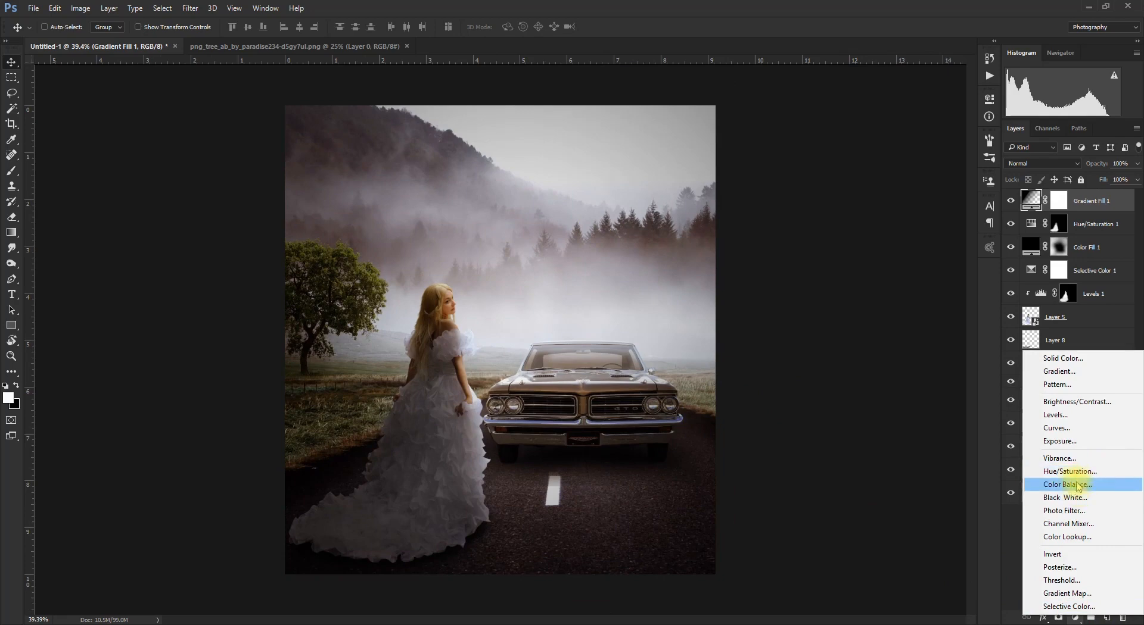
left_click(1078, 486)
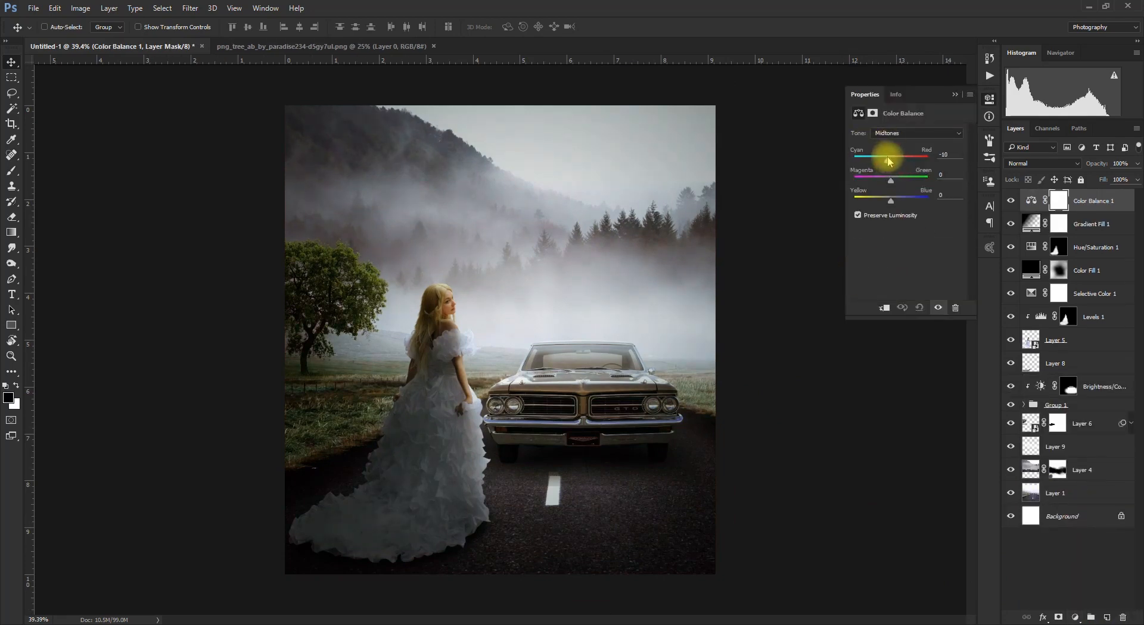
left_click_drag(888, 161, 888, 161)
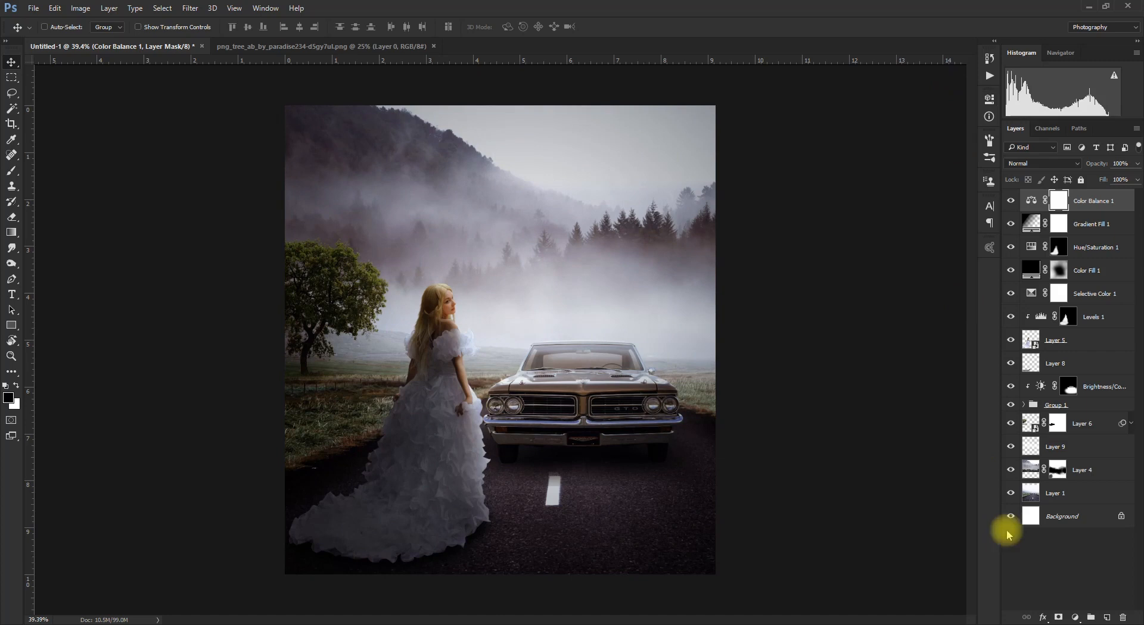
Add a Levels adjustment layer with RGB input levels of 16, 1.27 and 235 to boost brightness and contrast.
left_click(1075, 618)
left_click(1074, 420)
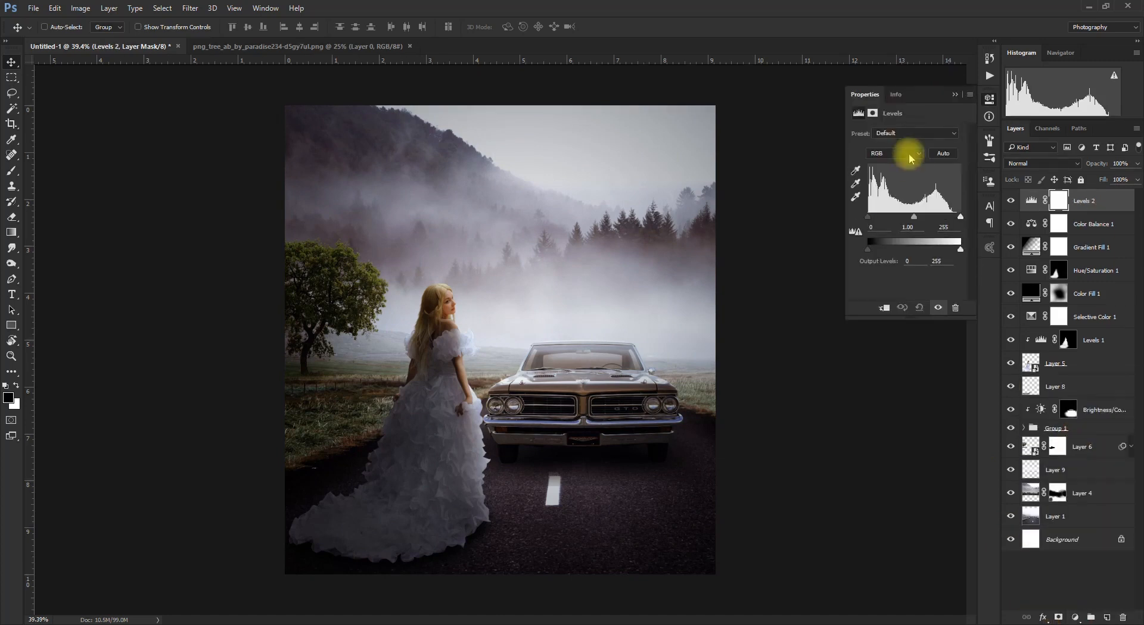
left_click_drag(959, 217, 905, 220)
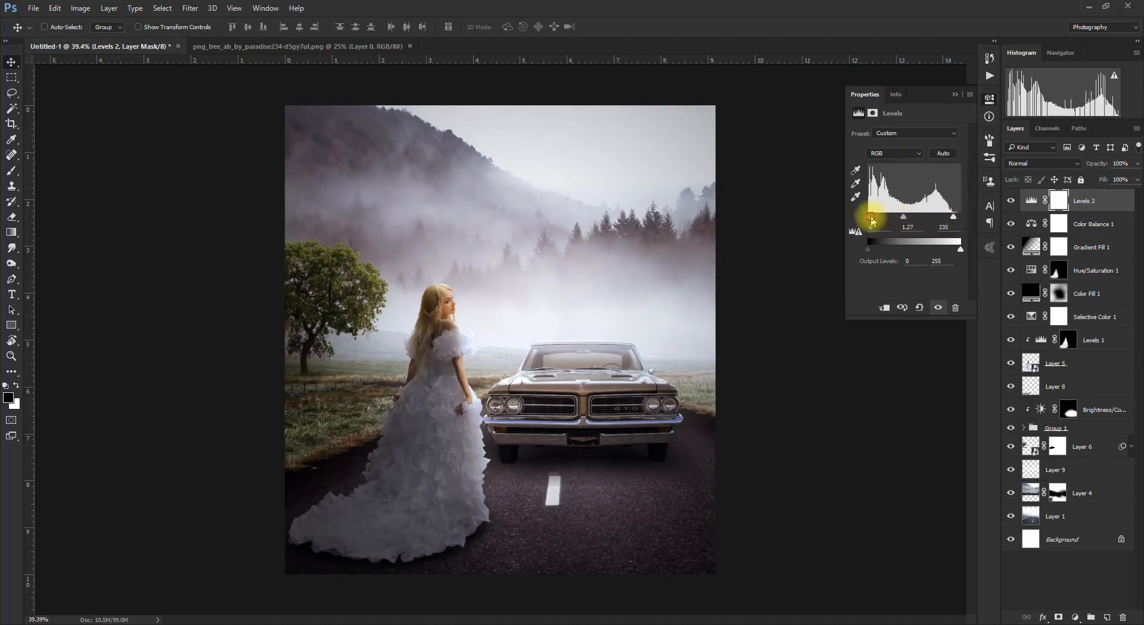
left_click_drag(871, 219, 877, 220)
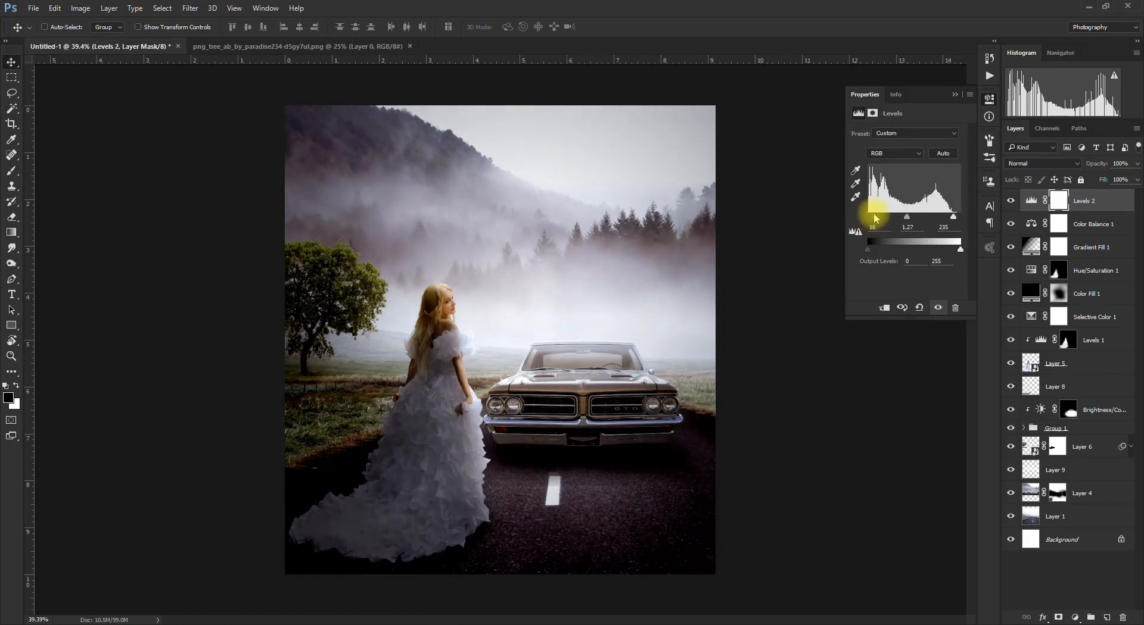
left_click(954, 94)
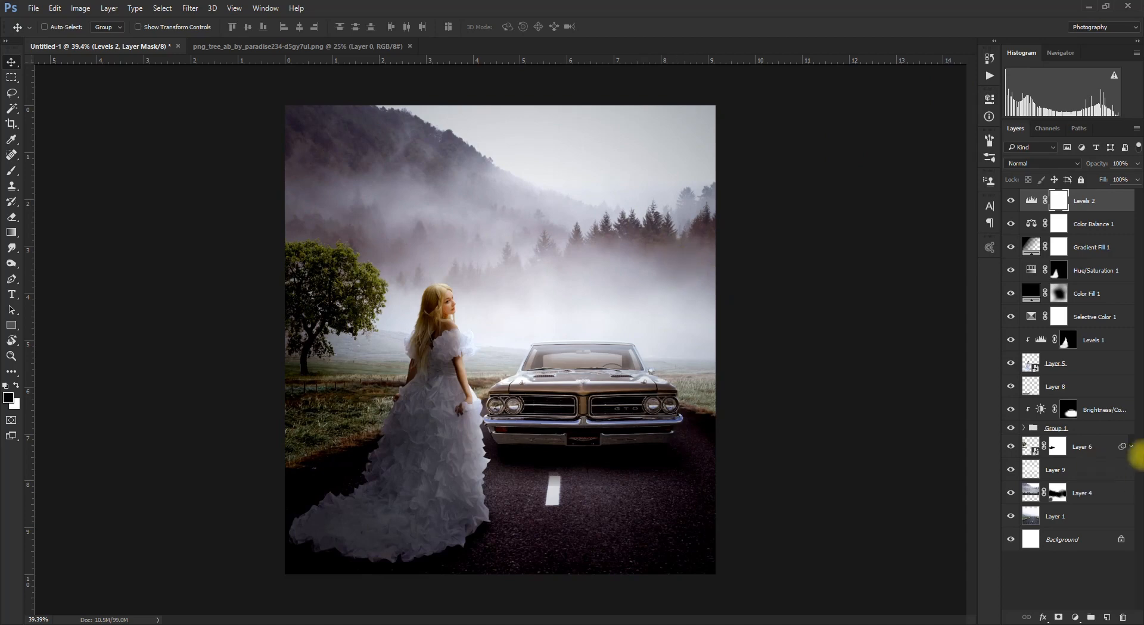
Paint black on the Color Fill 1 mask with a 600 px brush at 20% opacity over the grass and road sides to soften the vignette.
left_click(1058, 294)
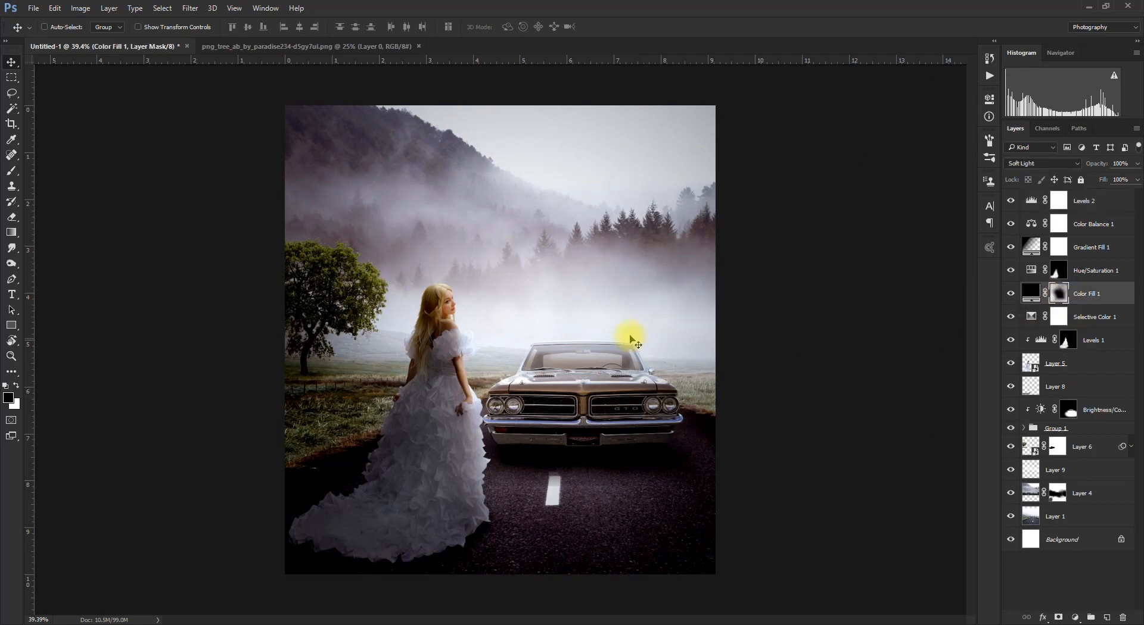
key("b")
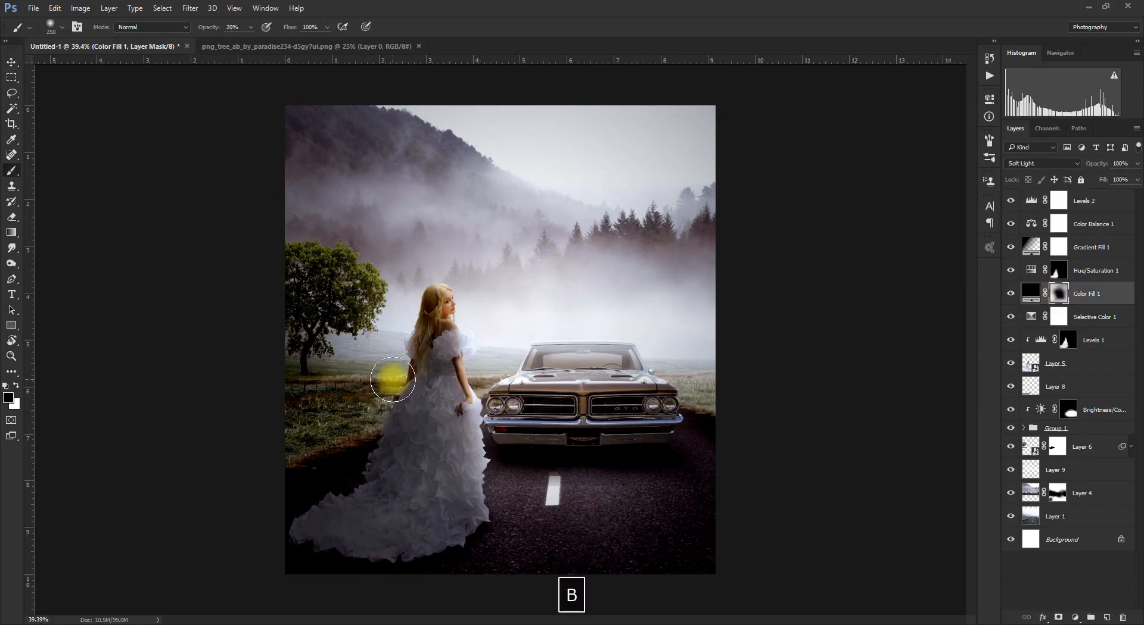
scroll(394, 382, "up", 1)
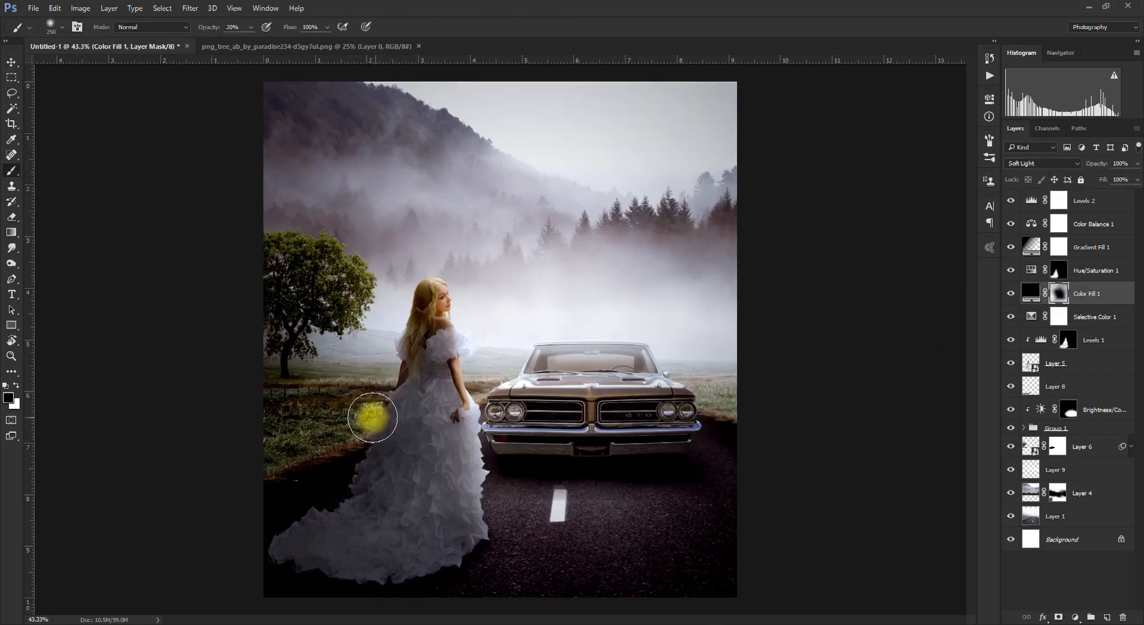
key("bracketright")
key("bracketright")
key("bracketright")
key("bracketright")
mouse_move(304, 430)
left_mouse_down()
mouse_move(364, 414)
mouse_move(297, 455)
mouse_move(325, 466)
mouse_move(260, 454)
mouse_move(362, 413)
mouse_move(407, 377)
mouse_move(545, 347)
mouse_move(876, 417)
mouse_move(735, 426)
mouse_move(730, 406)
mouse_move(785, 470)
mouse_move(755, 516)
mouse_move(664, 498)
mouse_move(630, 526)
mouse_move(629, 514)
mouse_move(542, 513)
mouse_move(576, 507)
mouse_move(503, 517)
mouse_move(514, 514)
mouse_move(497, 515)
mouse_move(499, 502)
mouse_move(630, 514)
mouse_move(607, 510)
mouse_move(756, 569)
mouse_move(555, 606)
mouse_move(705, 561)
mouse_move(693, 563)
mouse_move(844, 597)
mouse_move(705, 581)
mouse_move(774, 582)
mouse_move(750, 583)
mouse_move(710, 467)
left_mouse_up()
key("x")
key("x")
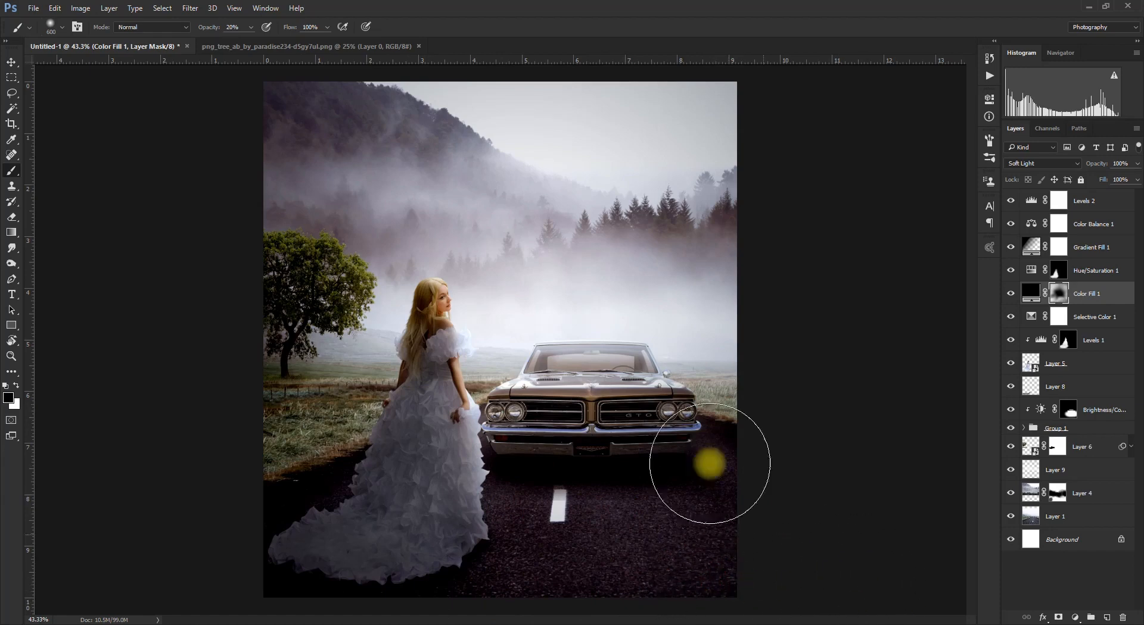
key("v")
scroll(684, 364, "up", 1)
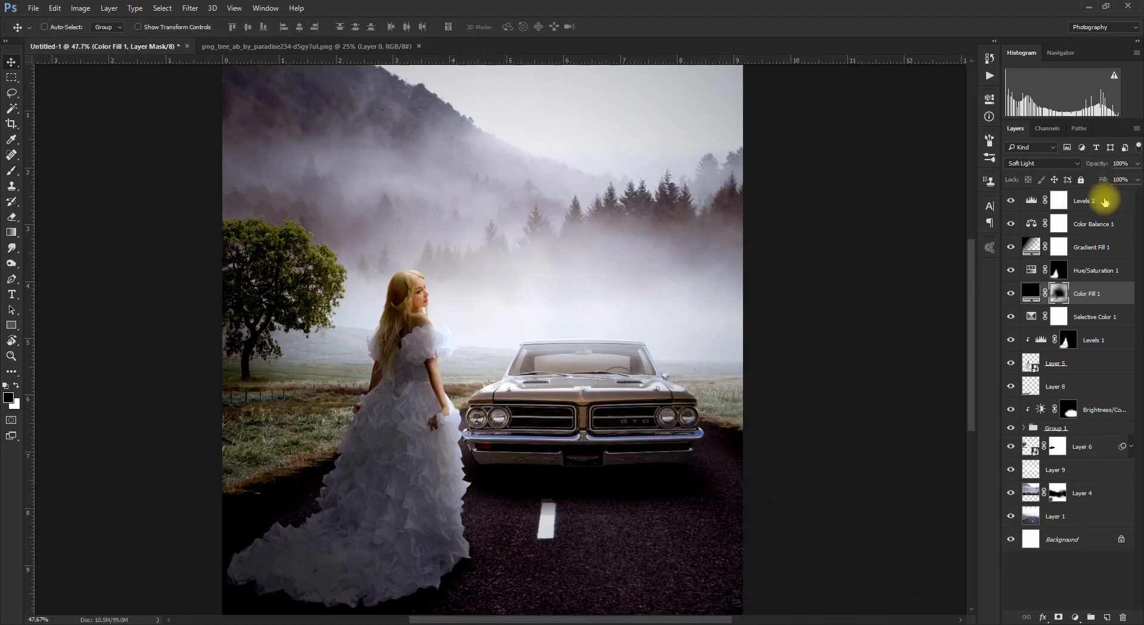
Add a Gradient Map adjustment layer above Levels 2 using the Violet, Orange preset.
left_click(1105, 202)
left_click(1075, 617)
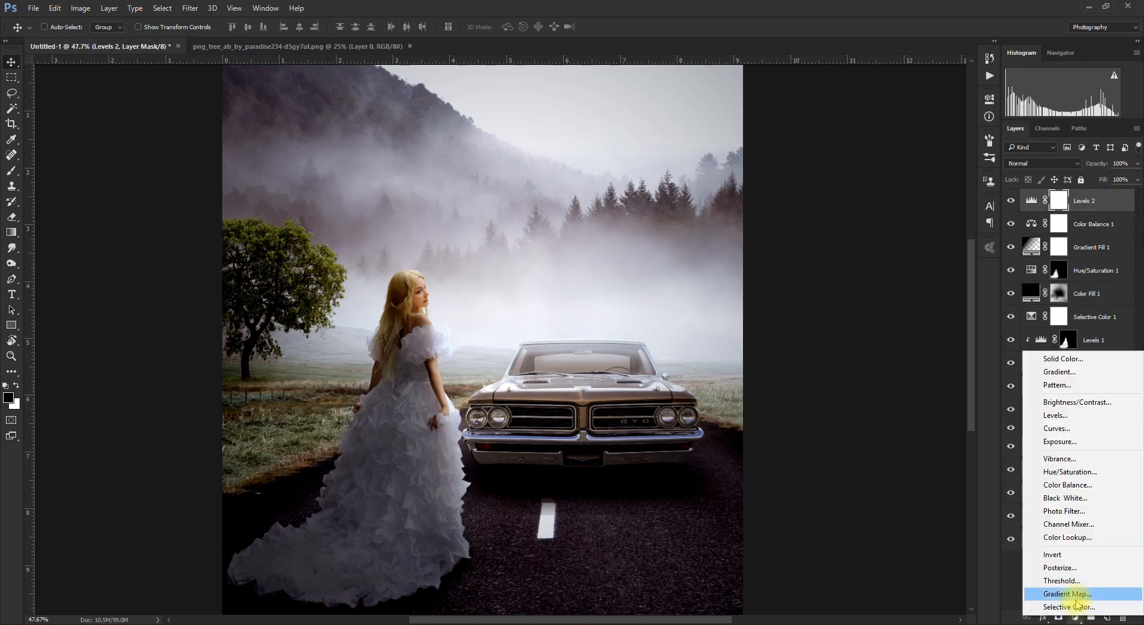
left_click(1067, 594)
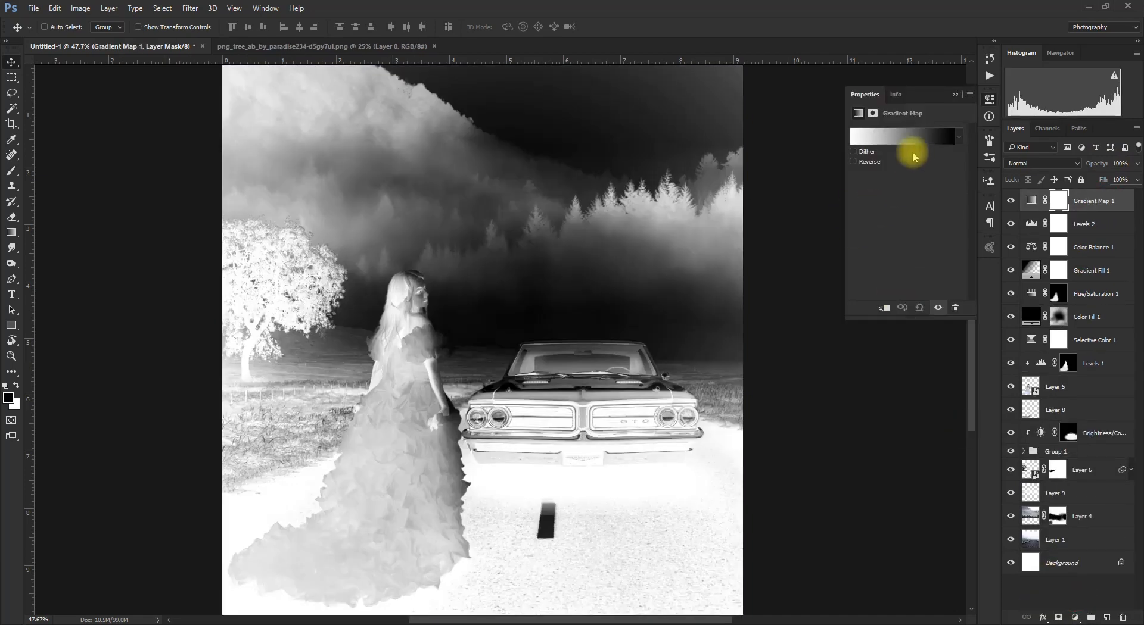
left_click(911, 143)
left_click(919, 292)
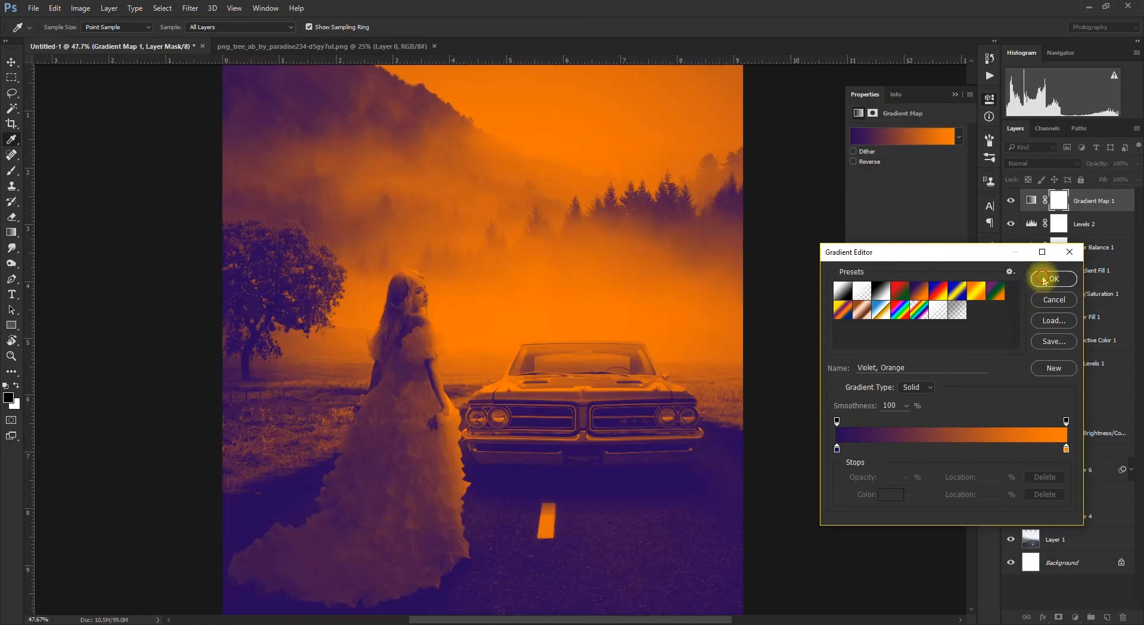
left_click(1053, 279)
key("v")
left_click(955, 96)
Set the gradient map layer to Soft Light blending at 36% opacity.
left_click(1040, 163)
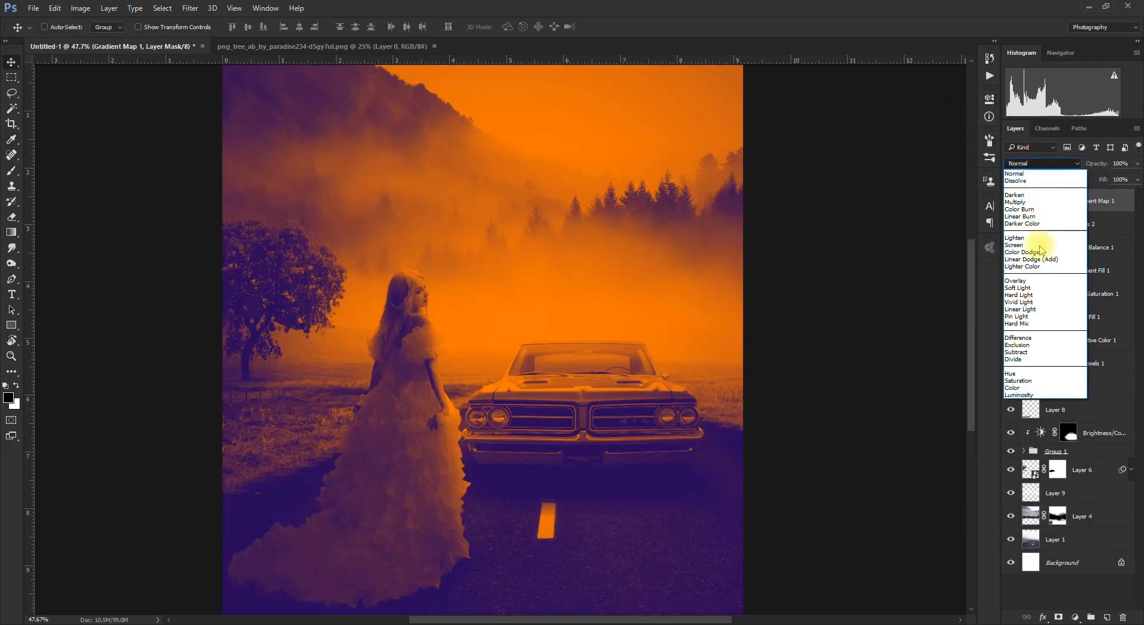
left_click(1044, 288)
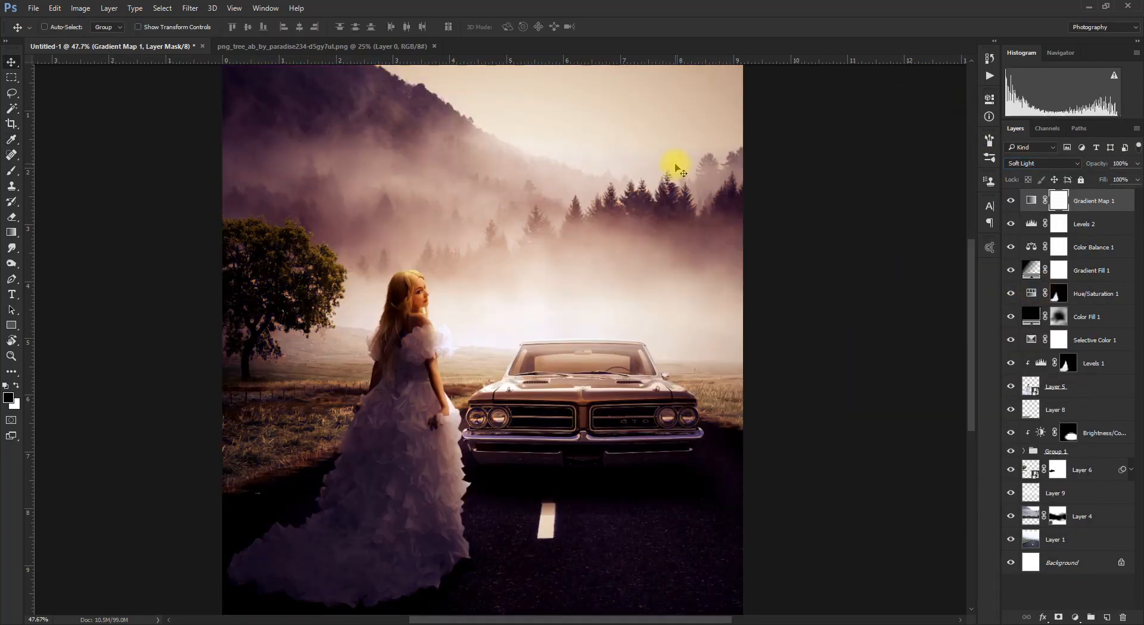
scroll(674, 167, "down", 1)
left_click_drag(1101, 168, 1046, 168)
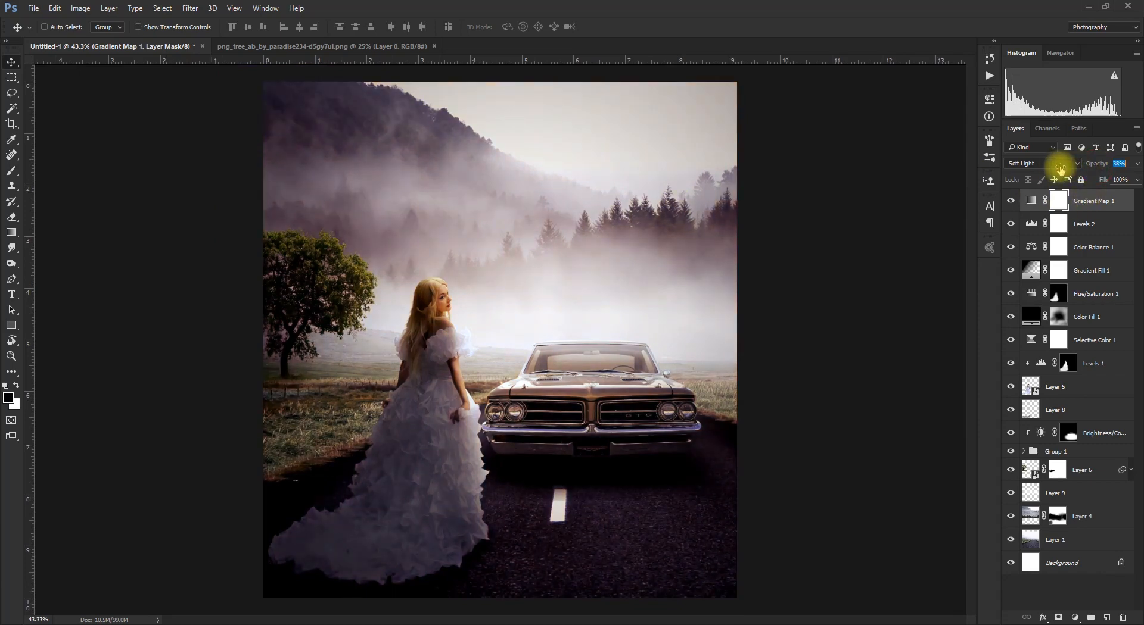
left_click_drag(1060, 169, 1058, 170)
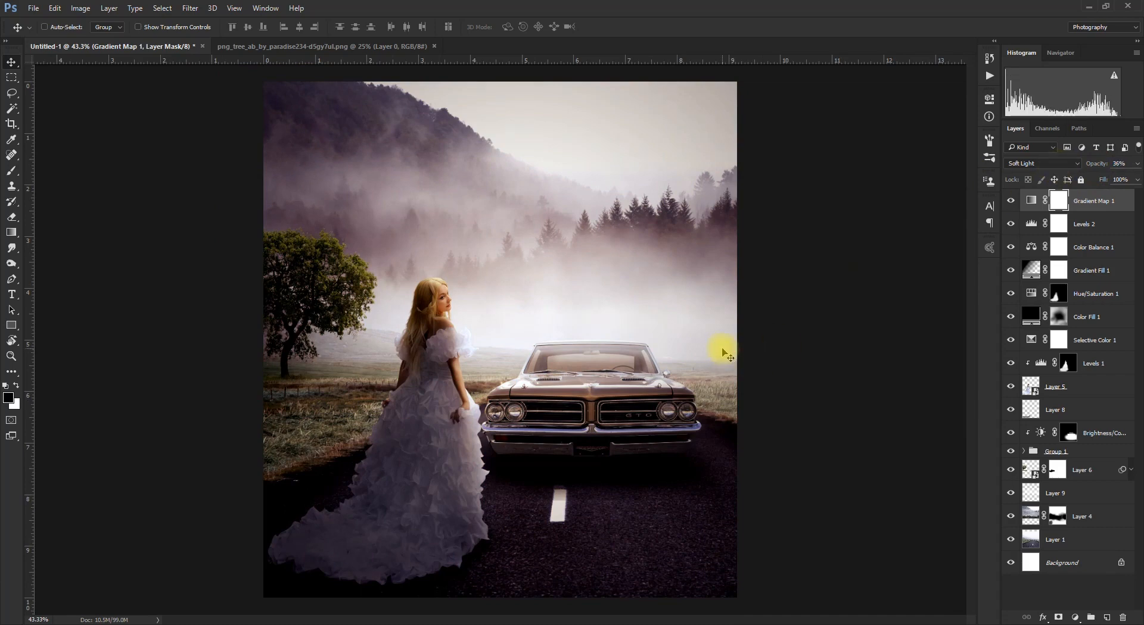
Crop a narrow strip off both the left and right sides of the image.
key("c")
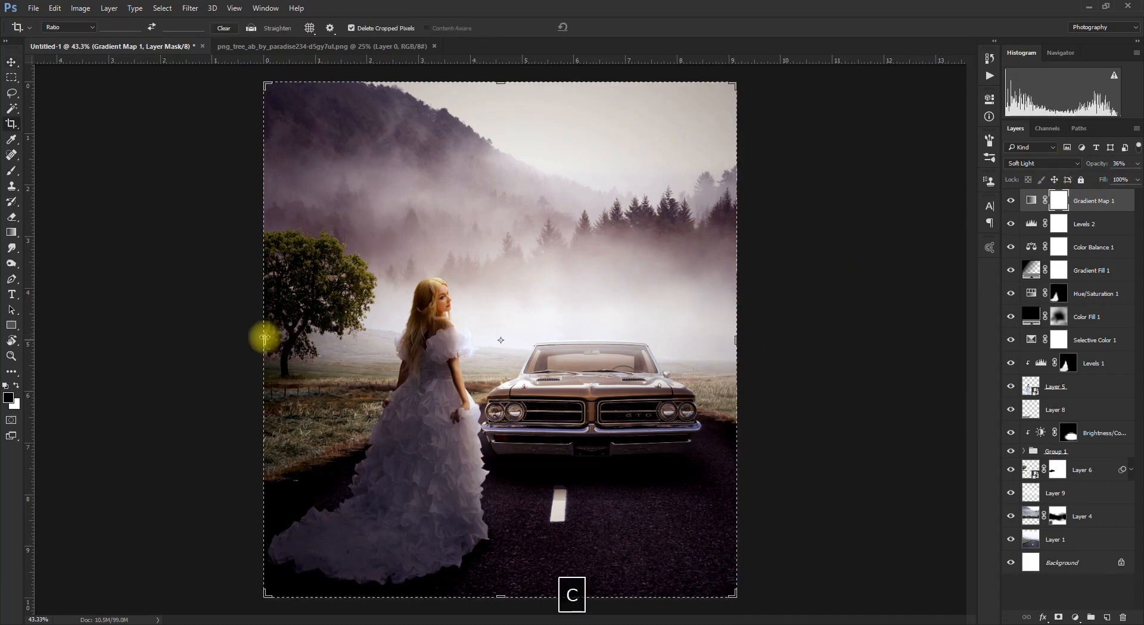
left_click_drag(264, 338, 276, 340)
left_click_drag(735, 349, 718, 343)
key("Return")
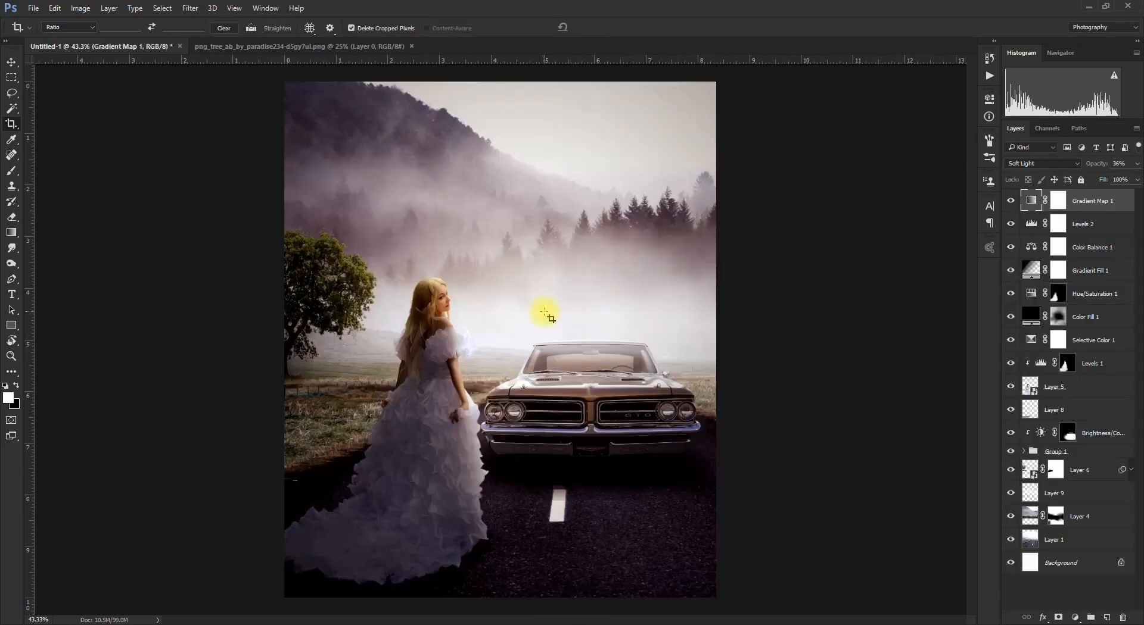
scroll(545, 312, "up", 1)
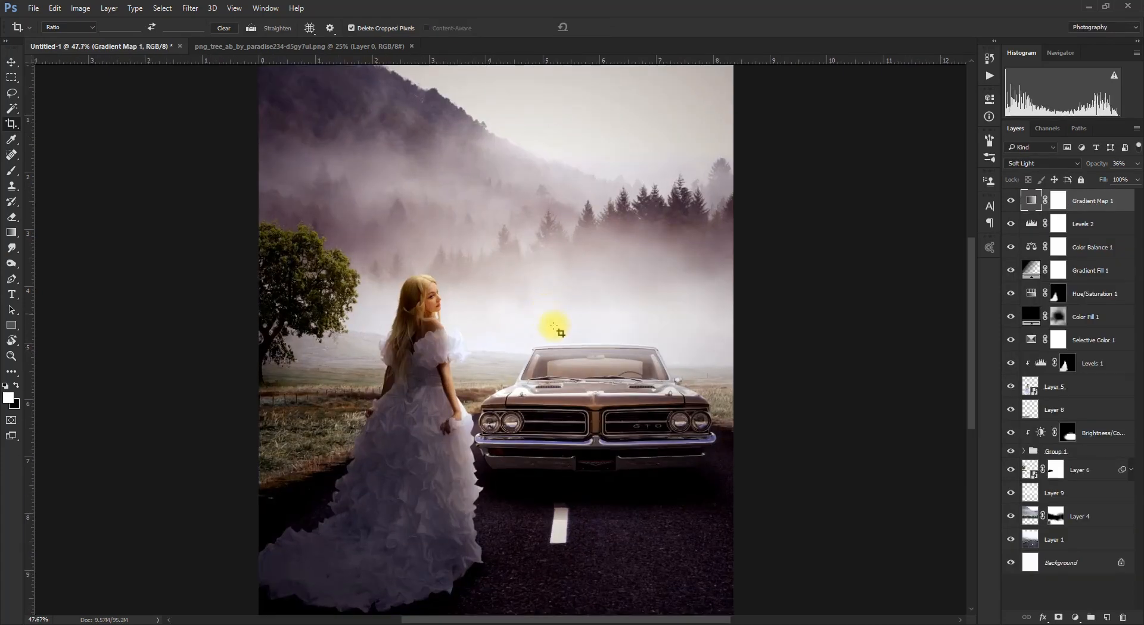
key("v")
scroll(554, 307, "up", 1)
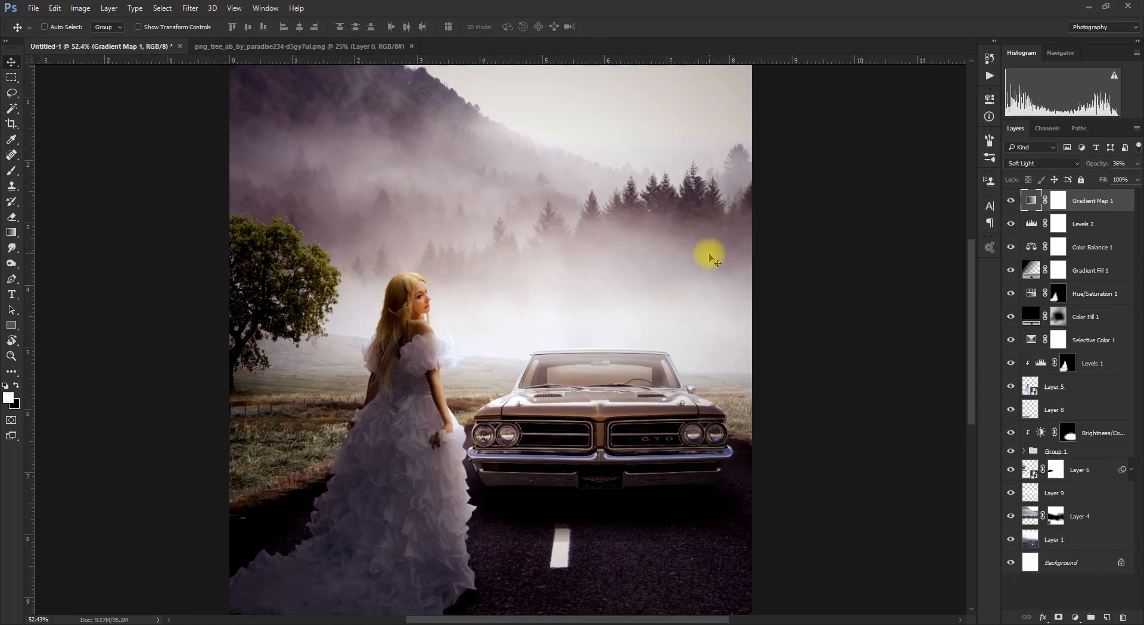
scroll(709, 257, "down", 1)
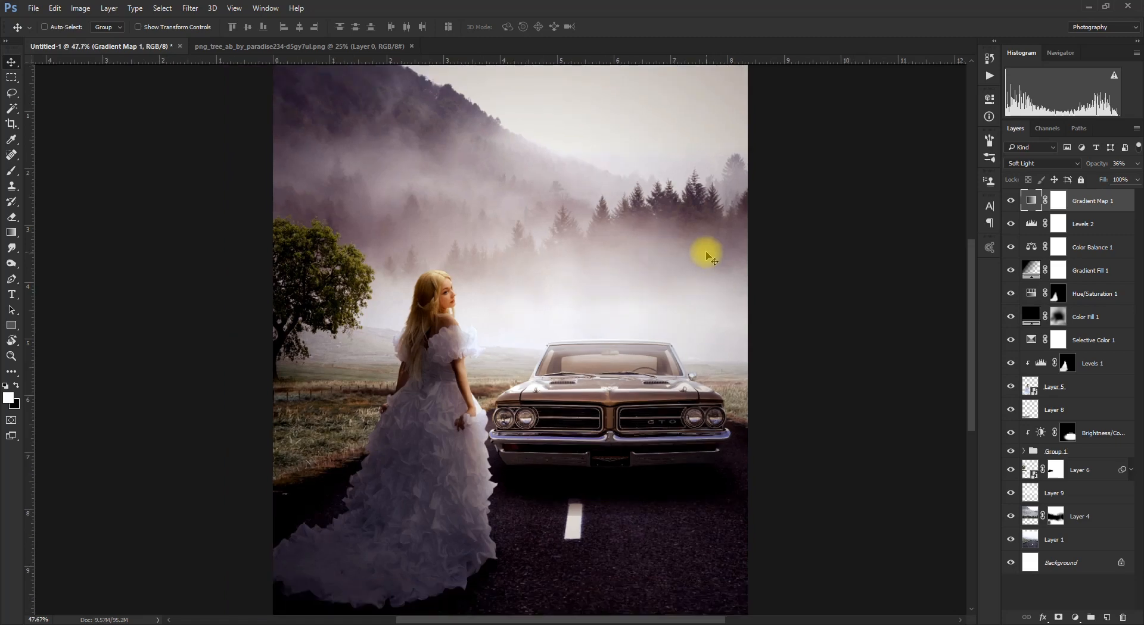
Copy the whole canvas as a merged image and paste it as a new layer above all others.
key("ctrl")
key("ctrl+a")
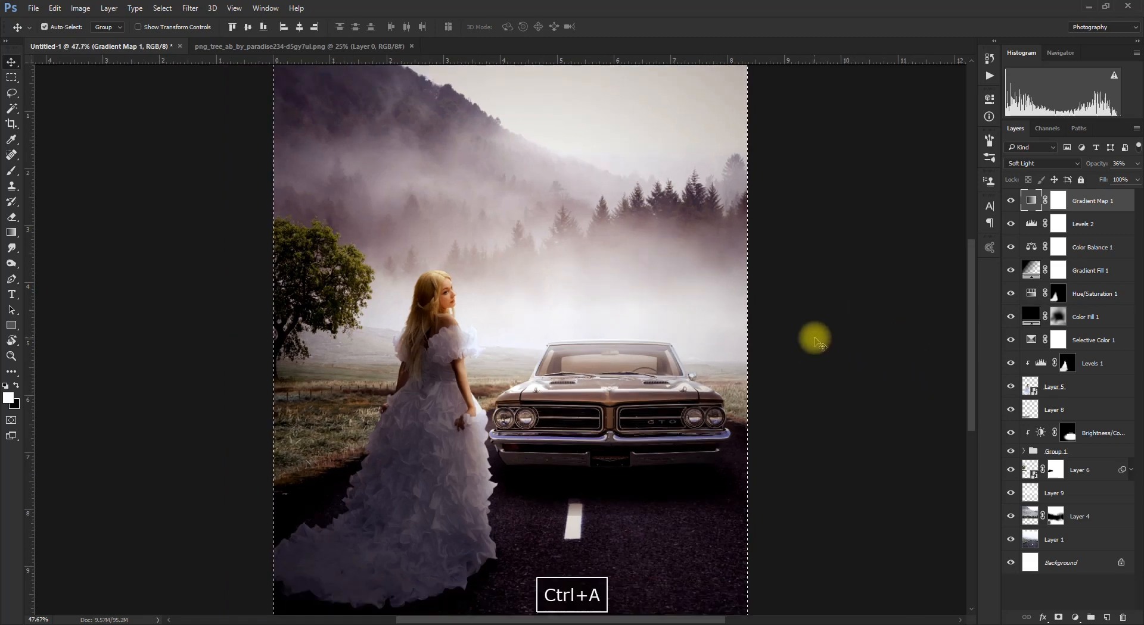
key("ctrl+shift+c")
key("ctrl+v")
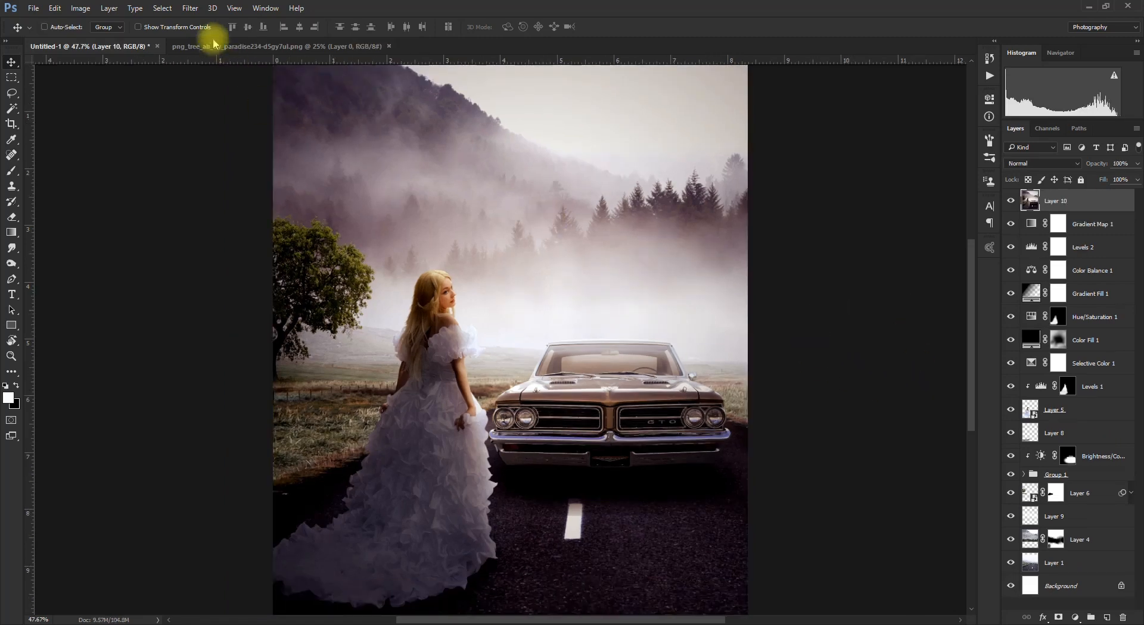
Open the merged layer in the Camera Raw Filter, set Temperature to +8 and add a slight dark vignette.
left_click(190, 8)
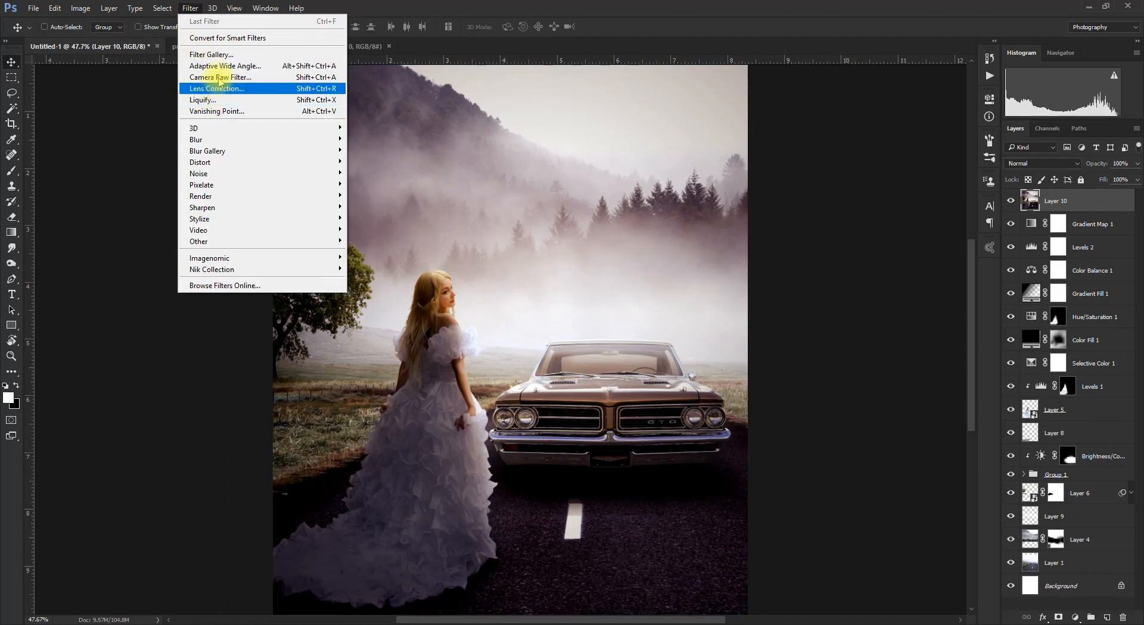
left_click(219, 77)
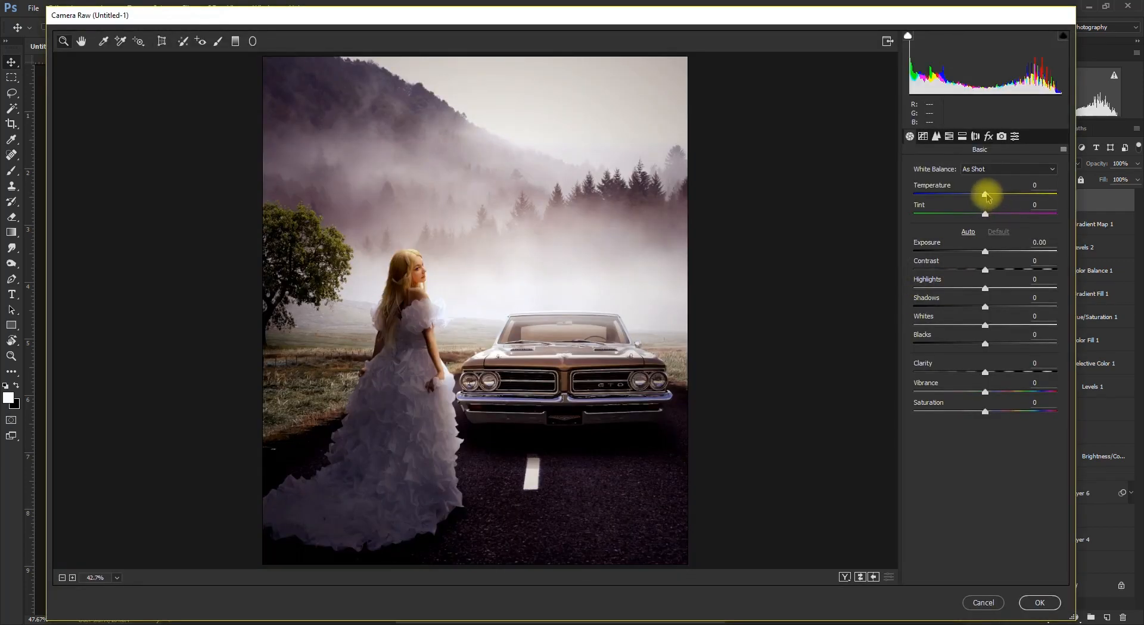
left_click_drag(986, 194, 991, 190)
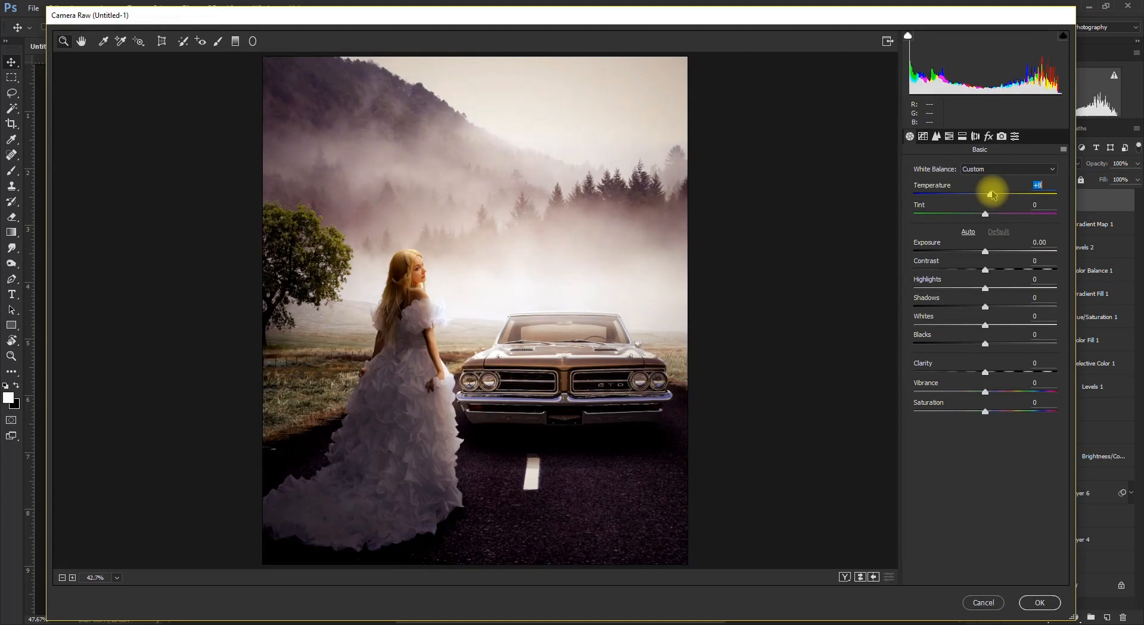
left_click(988, 136)
mouse_move(982, 331)
left_mouse_down()
mouse_move(953, 328)
mouse_move(966, 326)
left_mouse_up()
Set Highlights to -58, Shadows +19, Clarity +4, Tint -4 and Exposure -0.25, and apply the Camera Raw adjustments.
left_click(910, 135)
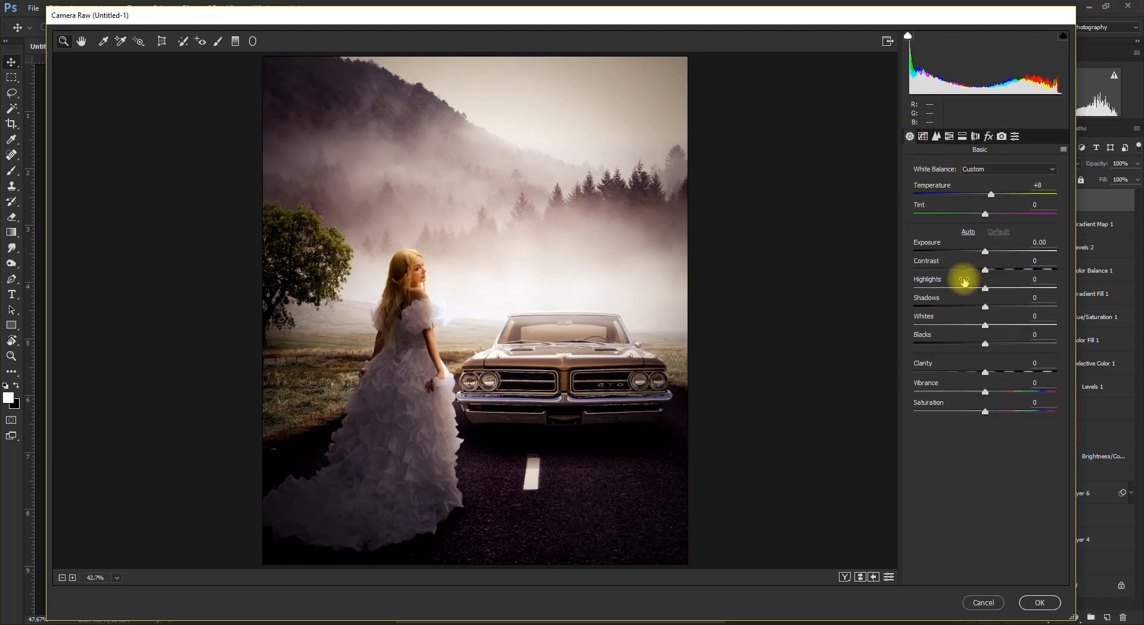
mouse_move(990, 289)
left_mouse_down()
mouse_move(925, 283)
mouse_move(1011, 305)
mouse_move(999, 307)
left_mouse_up()
left_click_drag(984, 372, 988, 374)
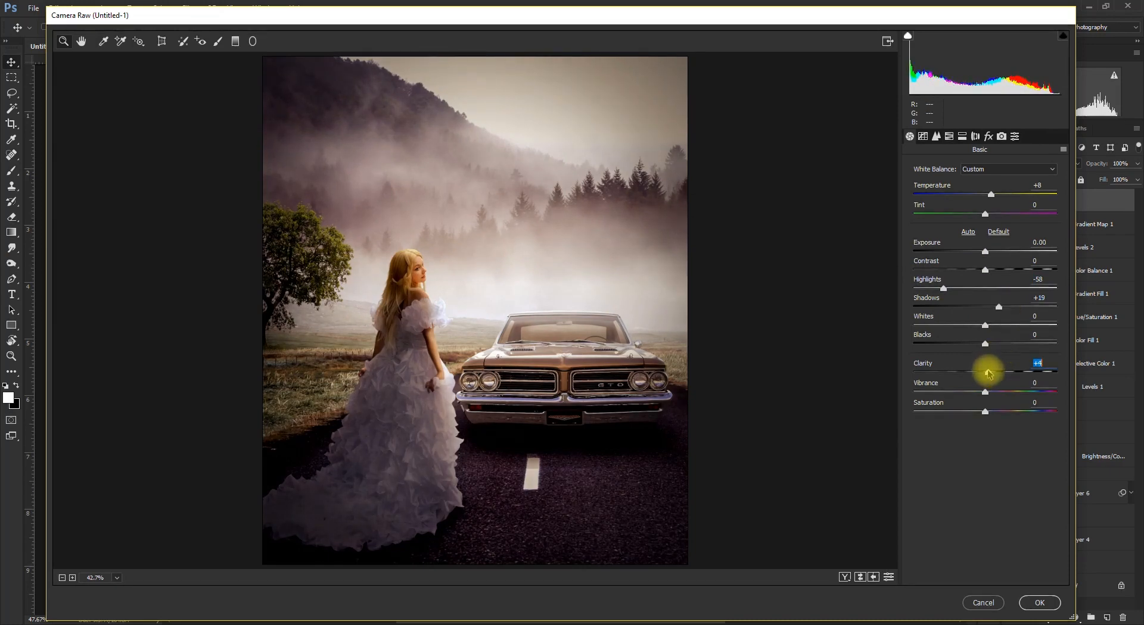
left_click_drag(984, 216, 983, 253)
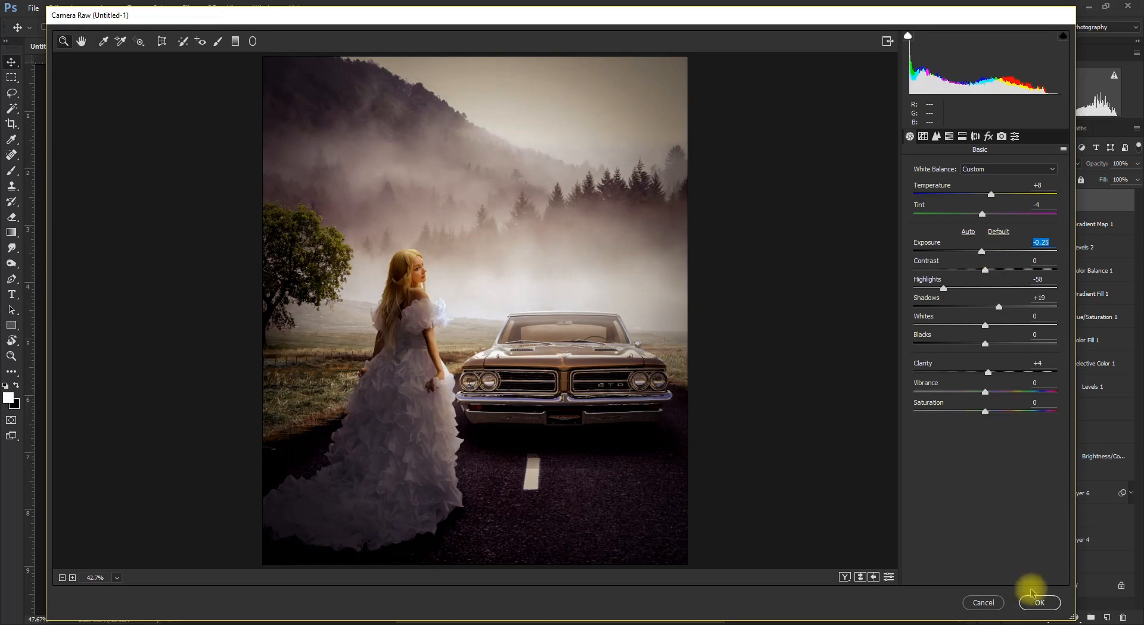
left_click(1039, 603)
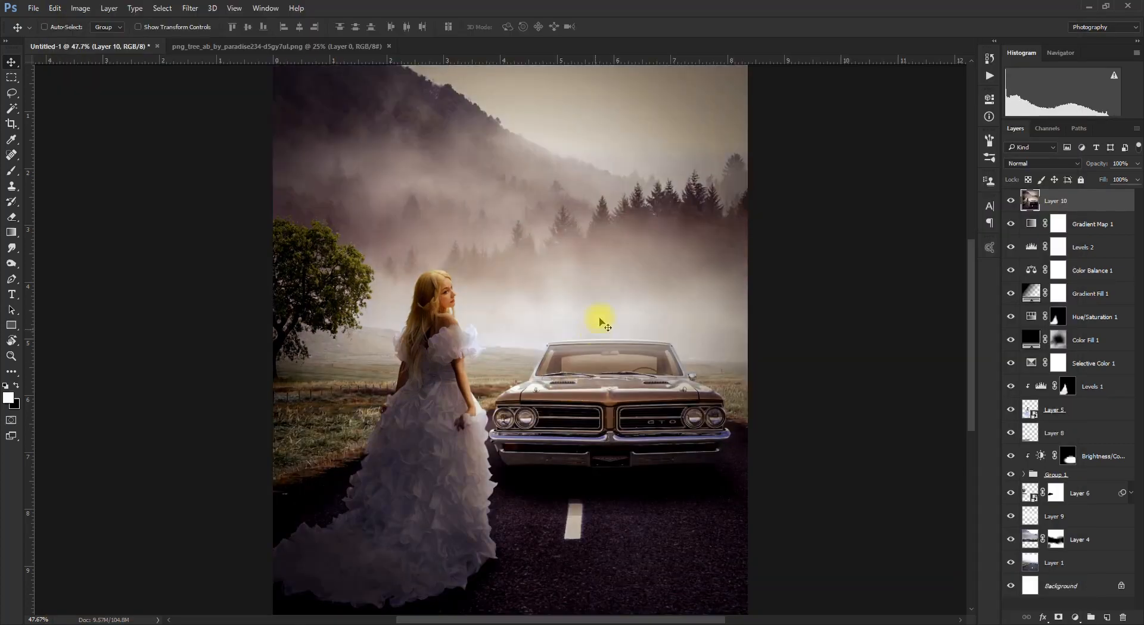
Duplicate the graded merged layer and set the copy's blend mode to Vivid Light.
scroll(554, 225, "down", 1)
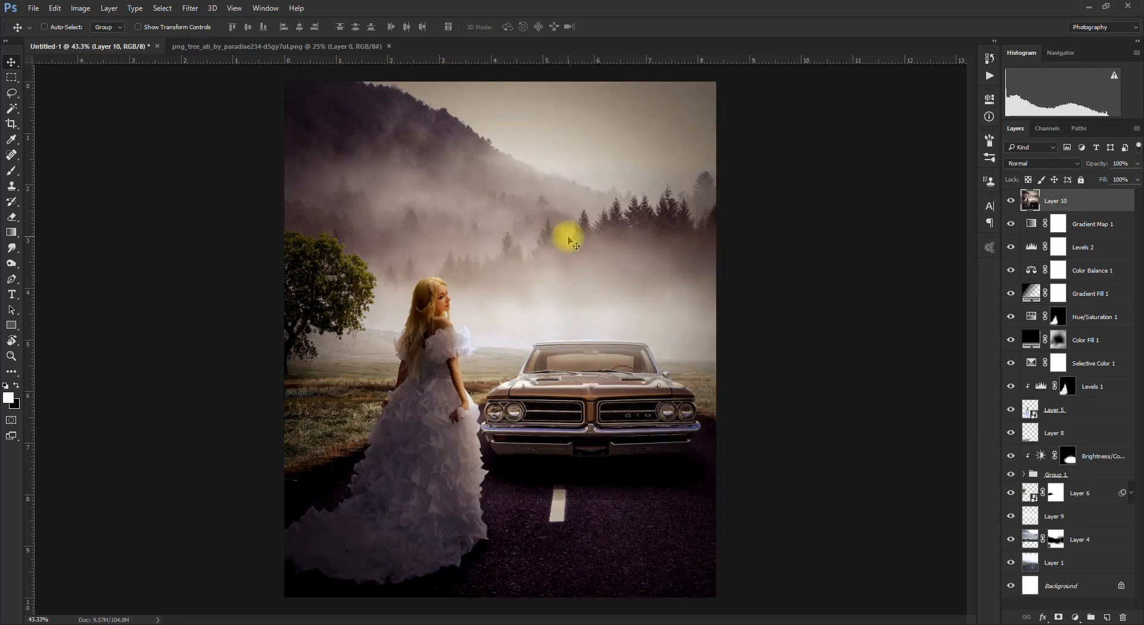
scroll(569, 241, "down", 1)
key("ctrl+j")
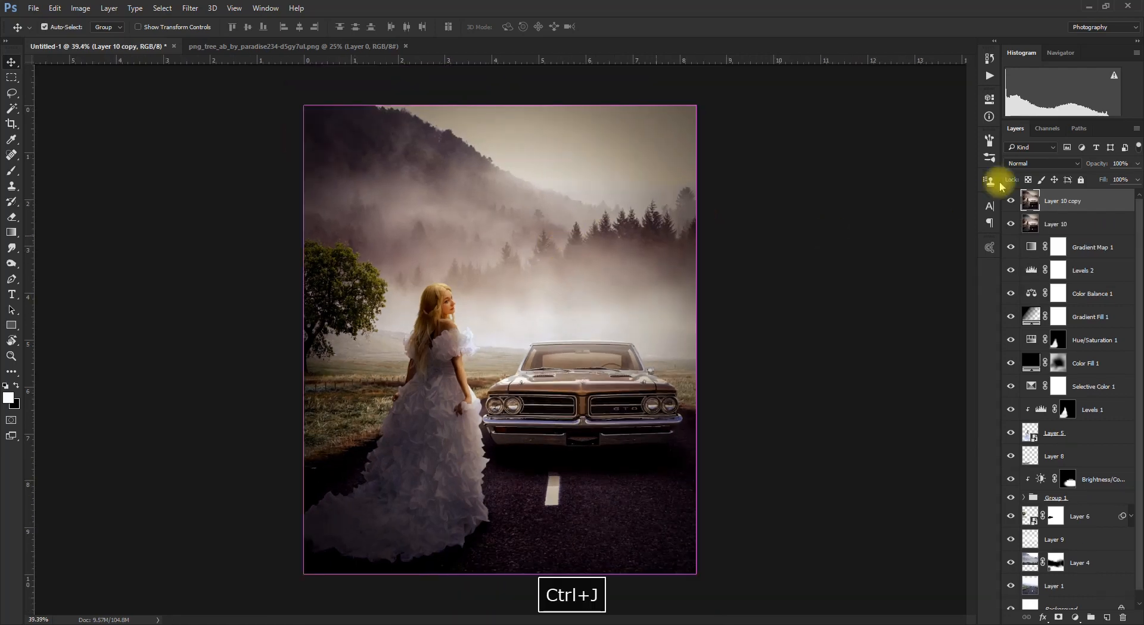
left_click(1019, 164)
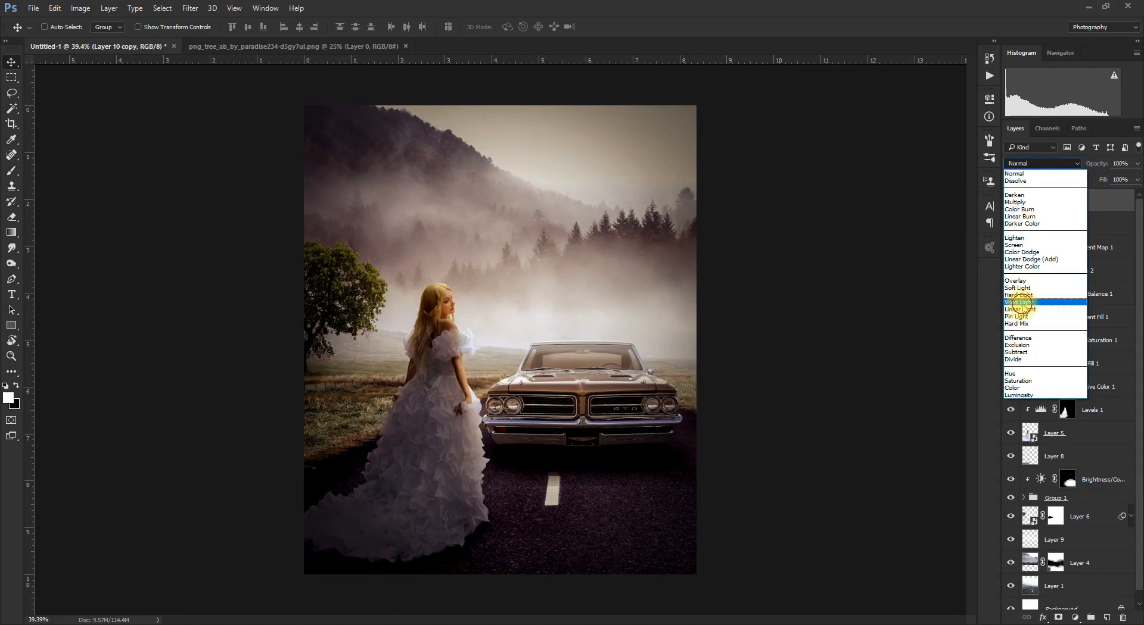
left_click(1018, 302)
Sharpen the image by applying a High Pass filter with a 1.0 pixel radius to the Vivid Light copy.
left_click(188, 8)
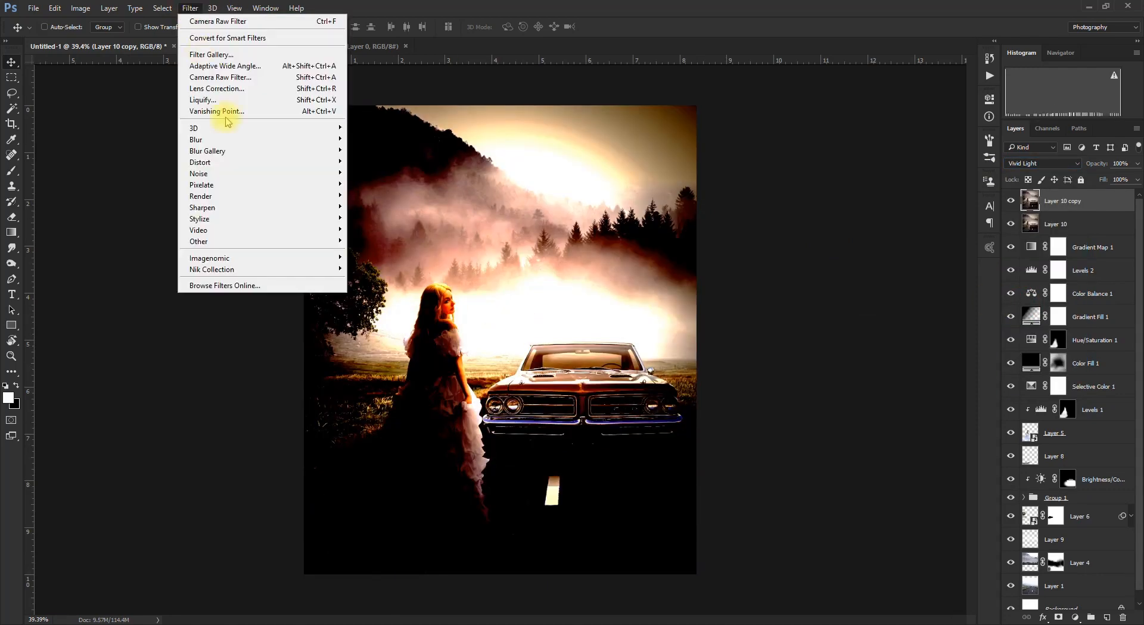
mouse_move(339, 231)
left_click(374, 252)
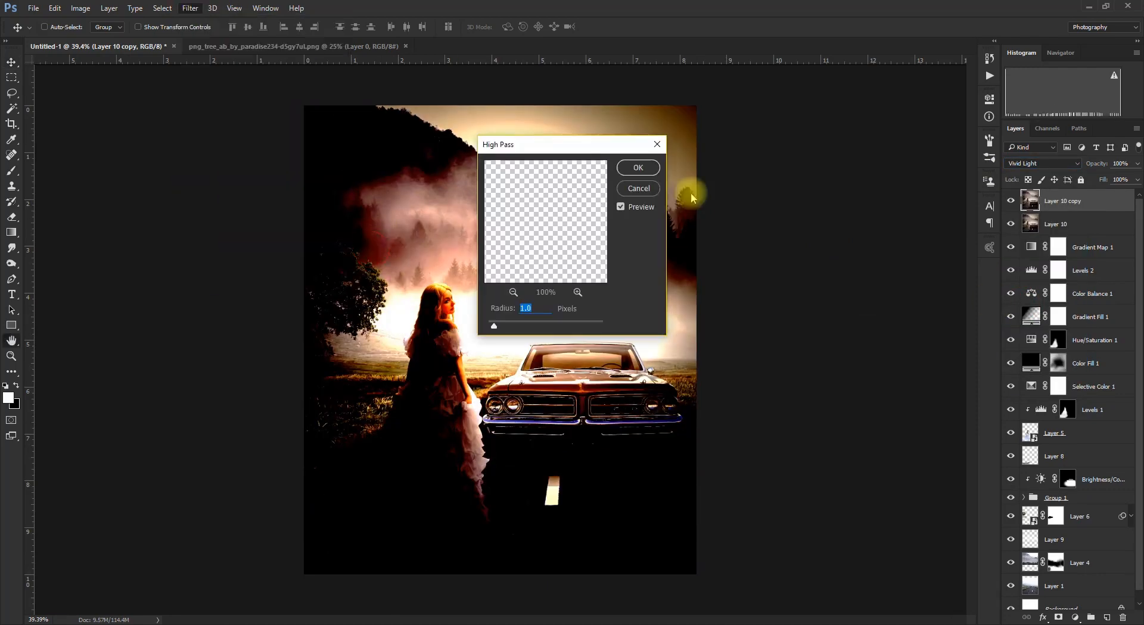
left_click(637, 168)
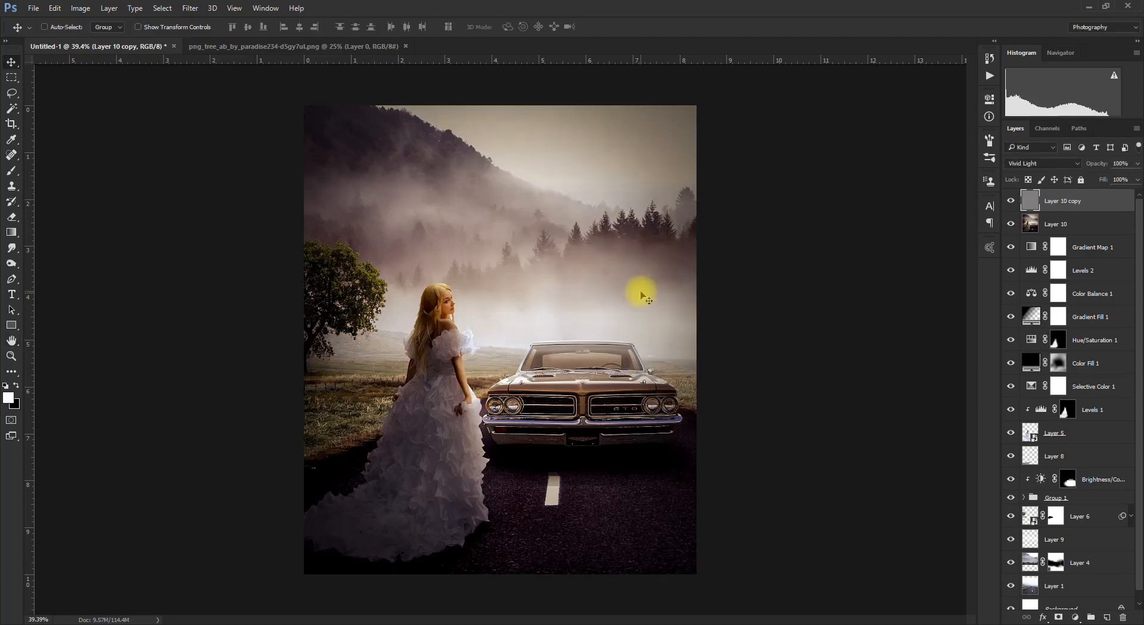
scroll(641, 294, "up", 2)
key("space")
left_click_drag(631, 360, 623, 315)
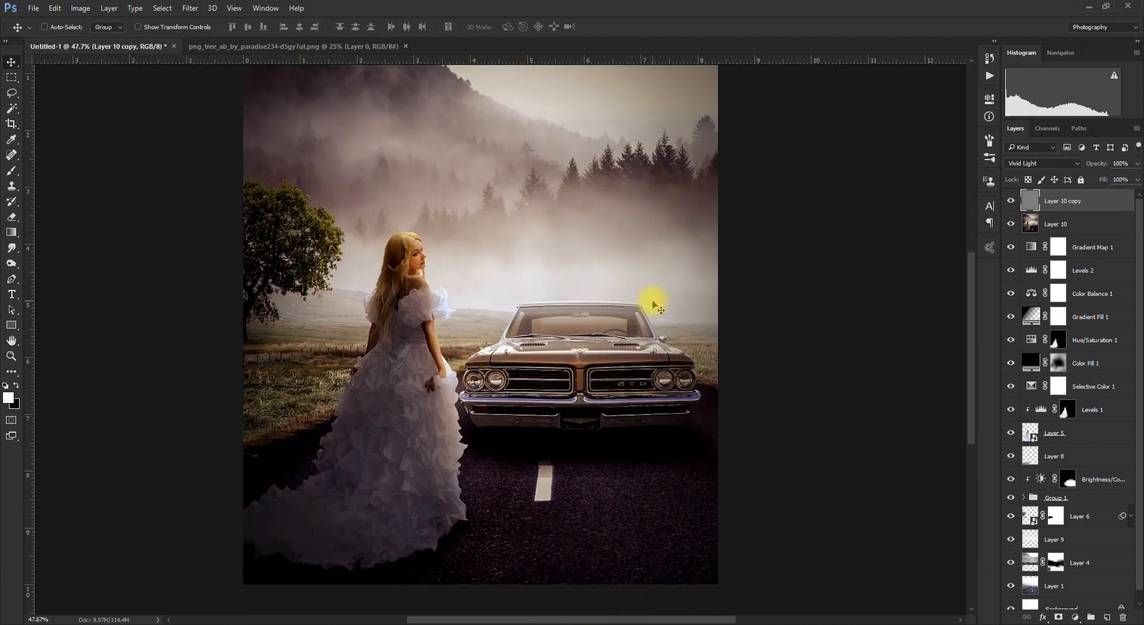
scroll(654, 305, "down", 1)
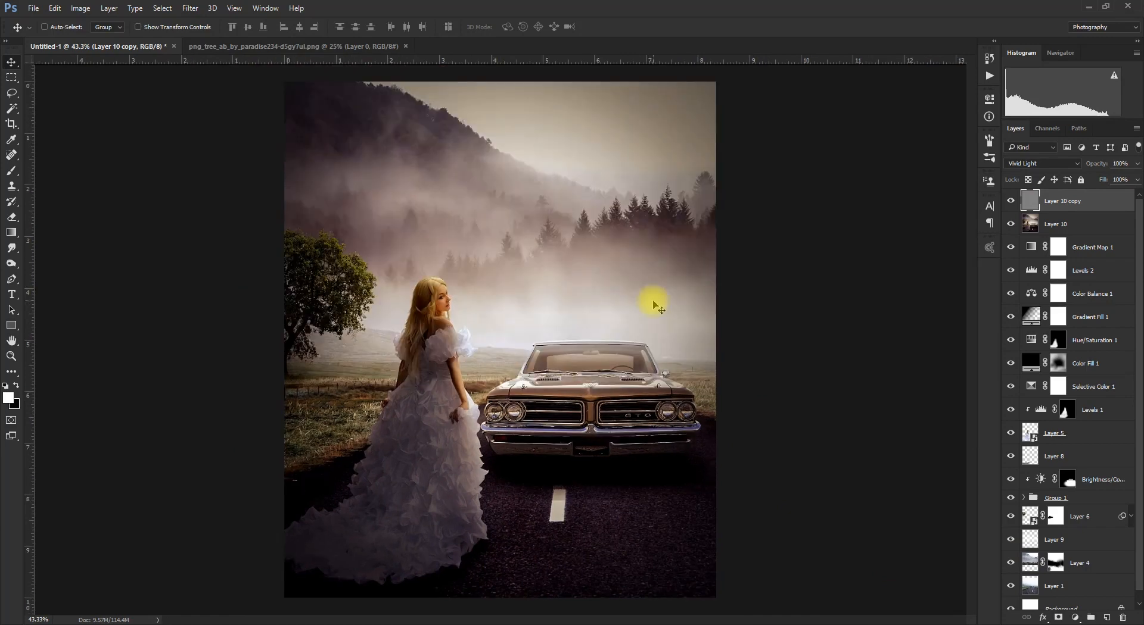